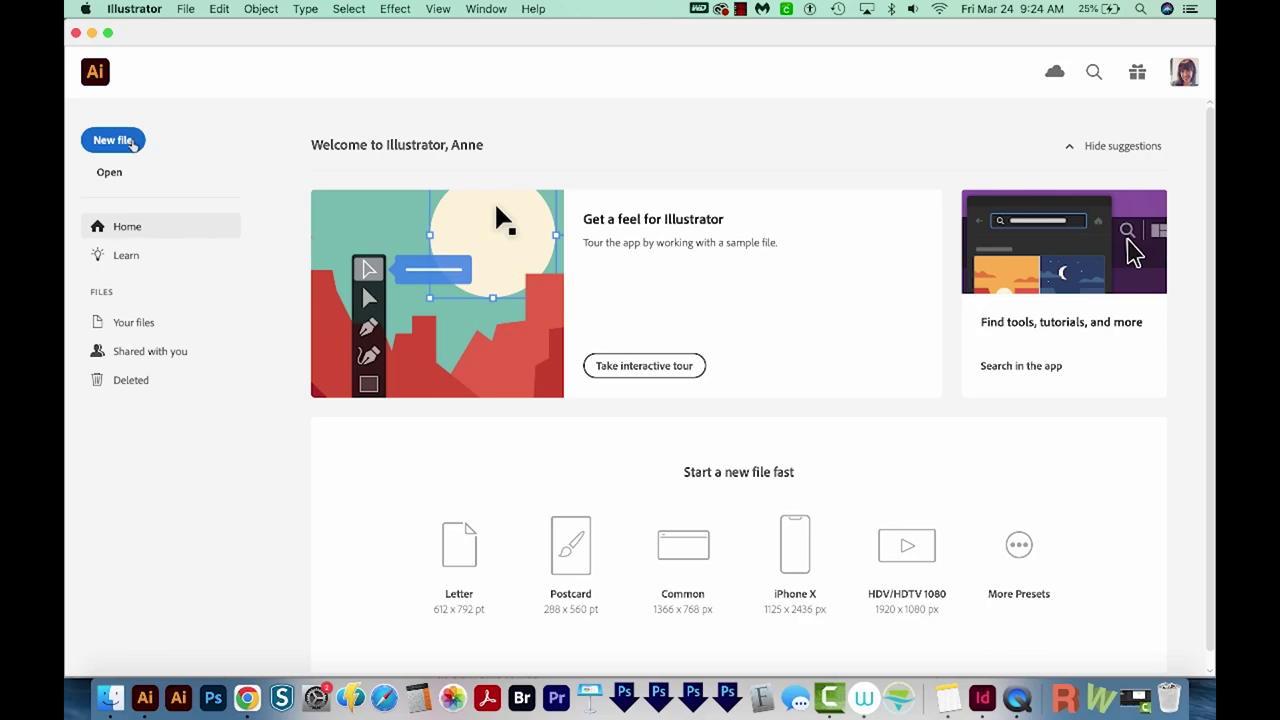
Create a new blank Letter-size print document
left_click(131, 146)
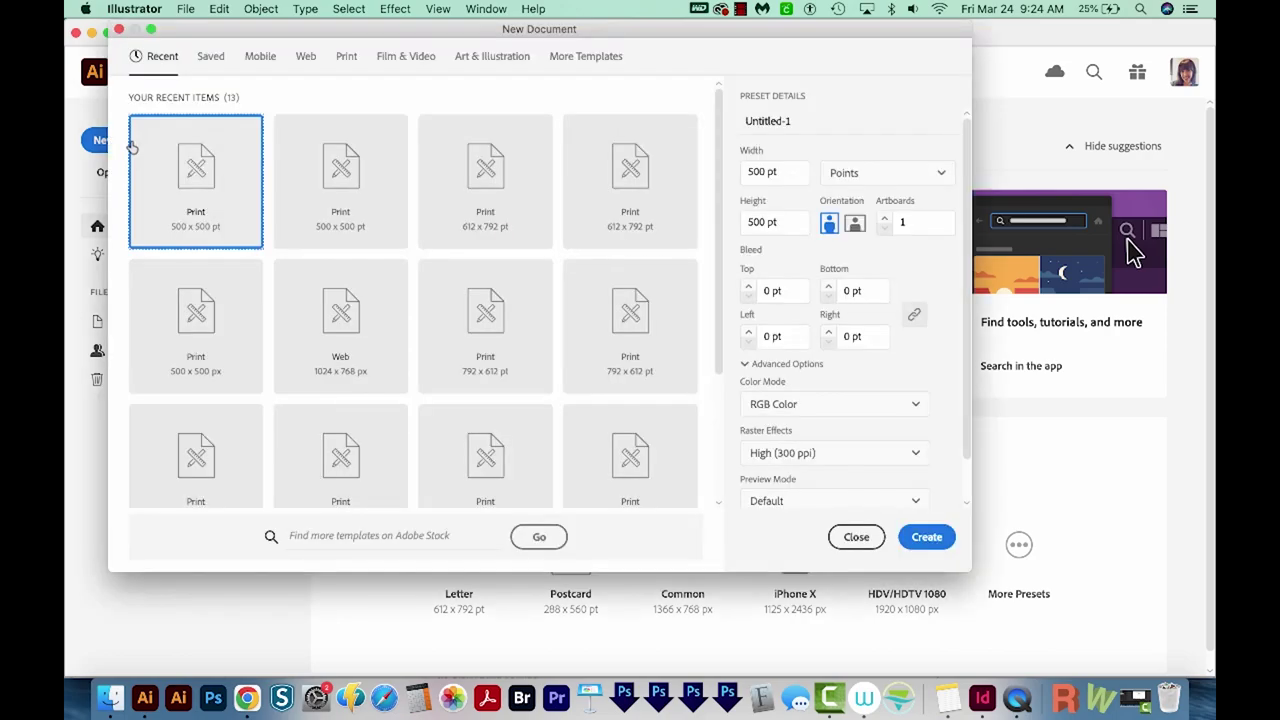
left_click(347, 57)
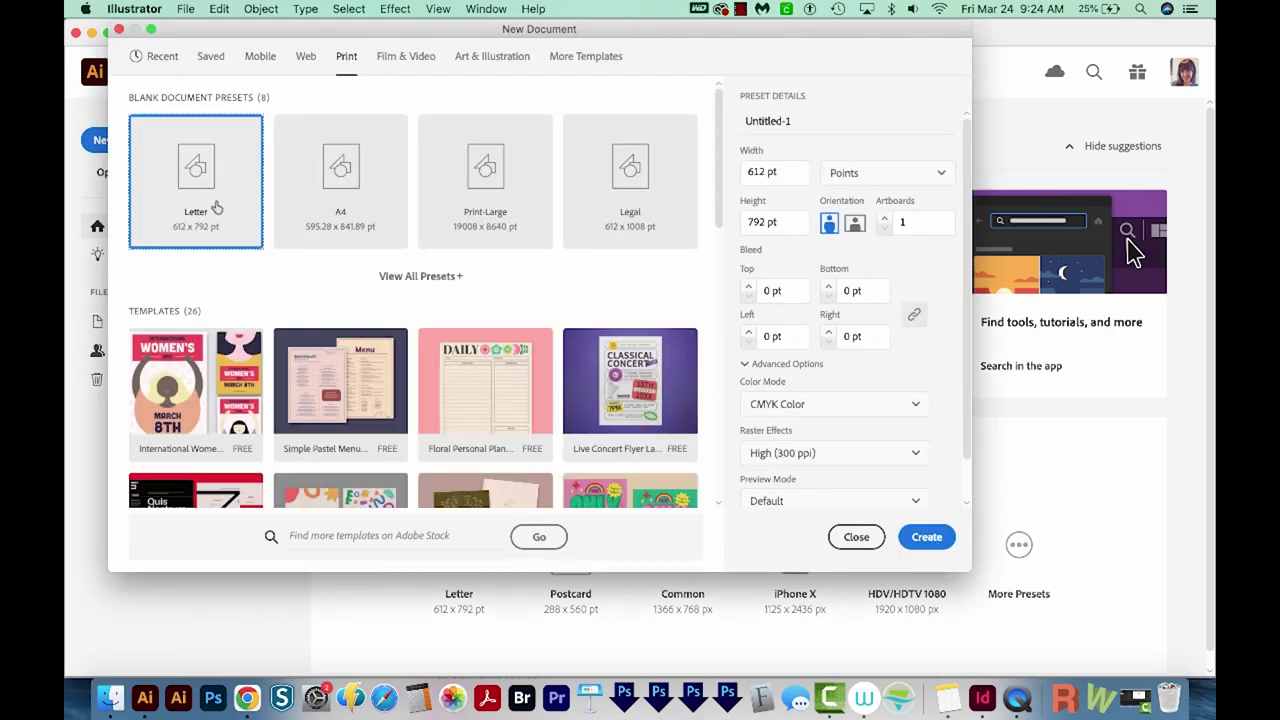
left_click(932, 540)
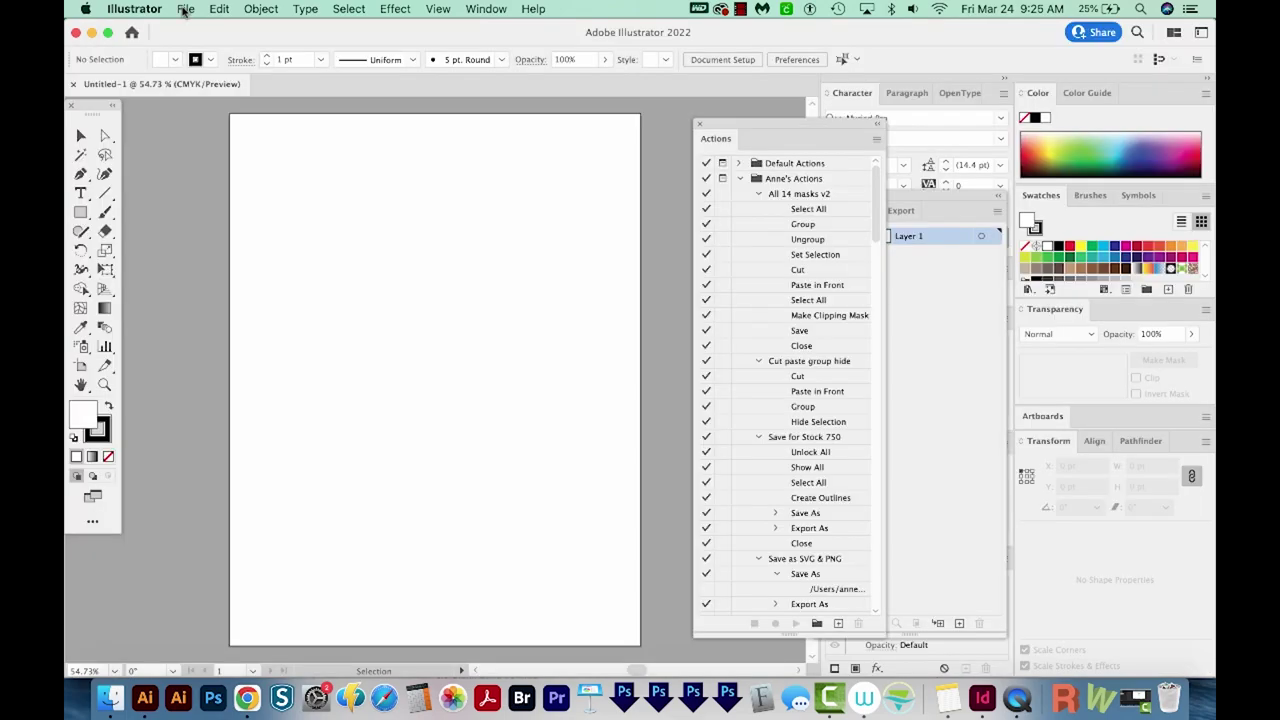
Switch the document colour mode from CMYK to RGB Color
left_click(186, 10)
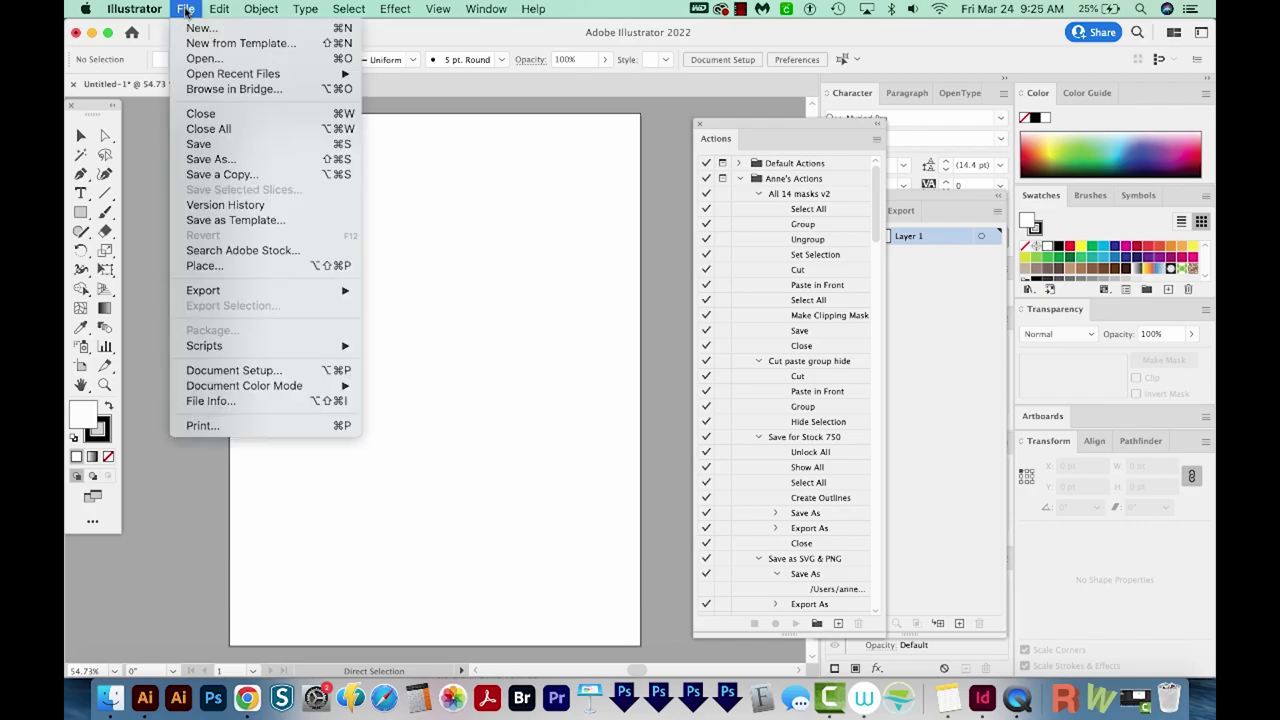
mouse_move(316, 389)
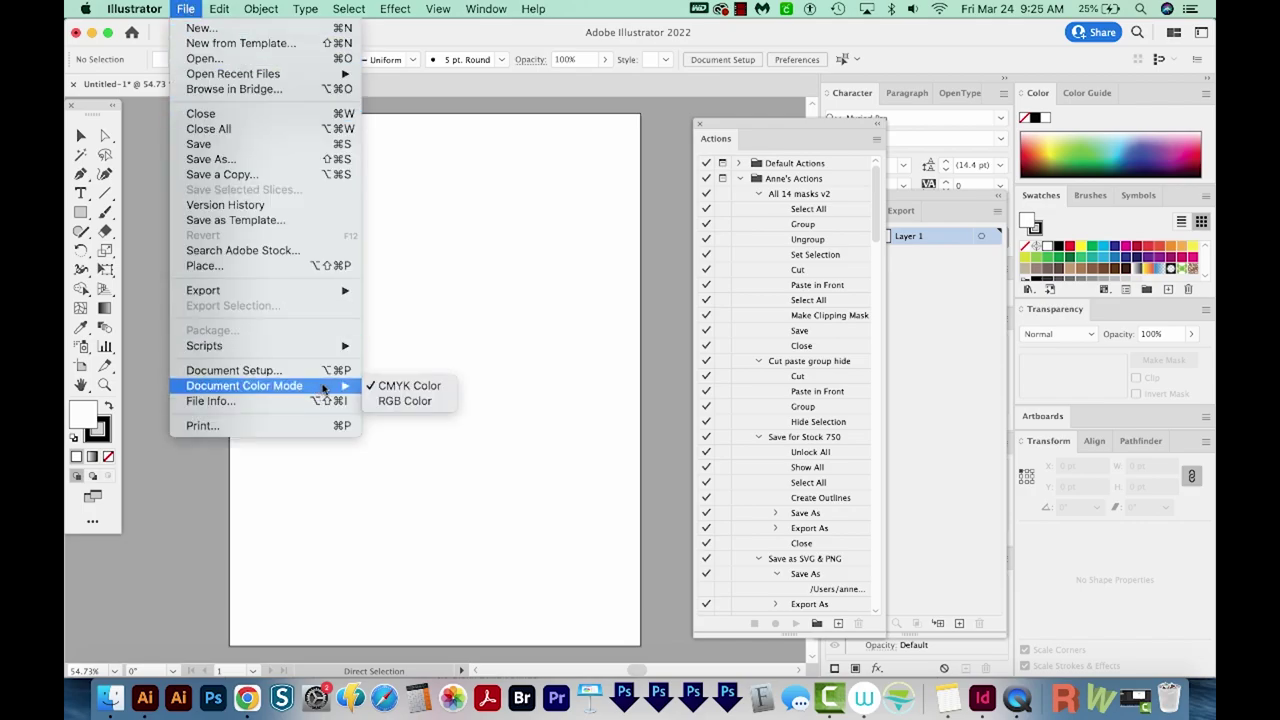
left_click(415, 404)
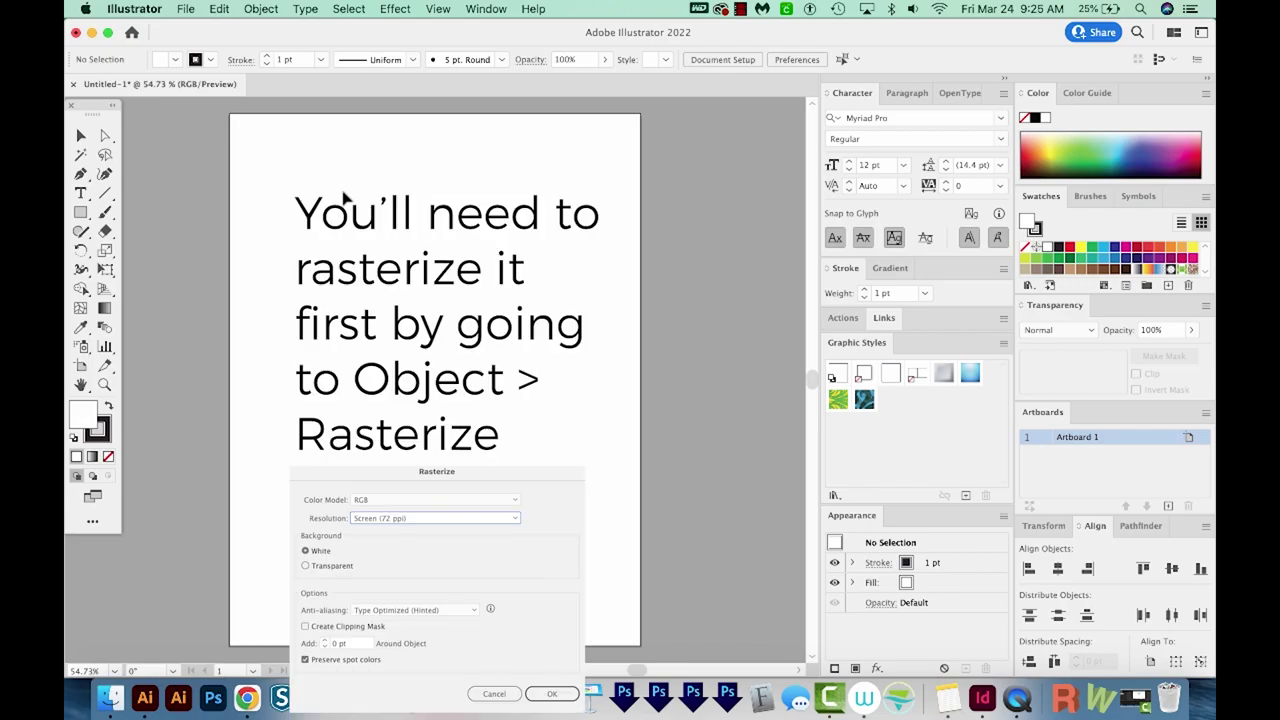
Place the pink pig Screen Shot PNG on the artboard as a linked image
left_click(185, 8)
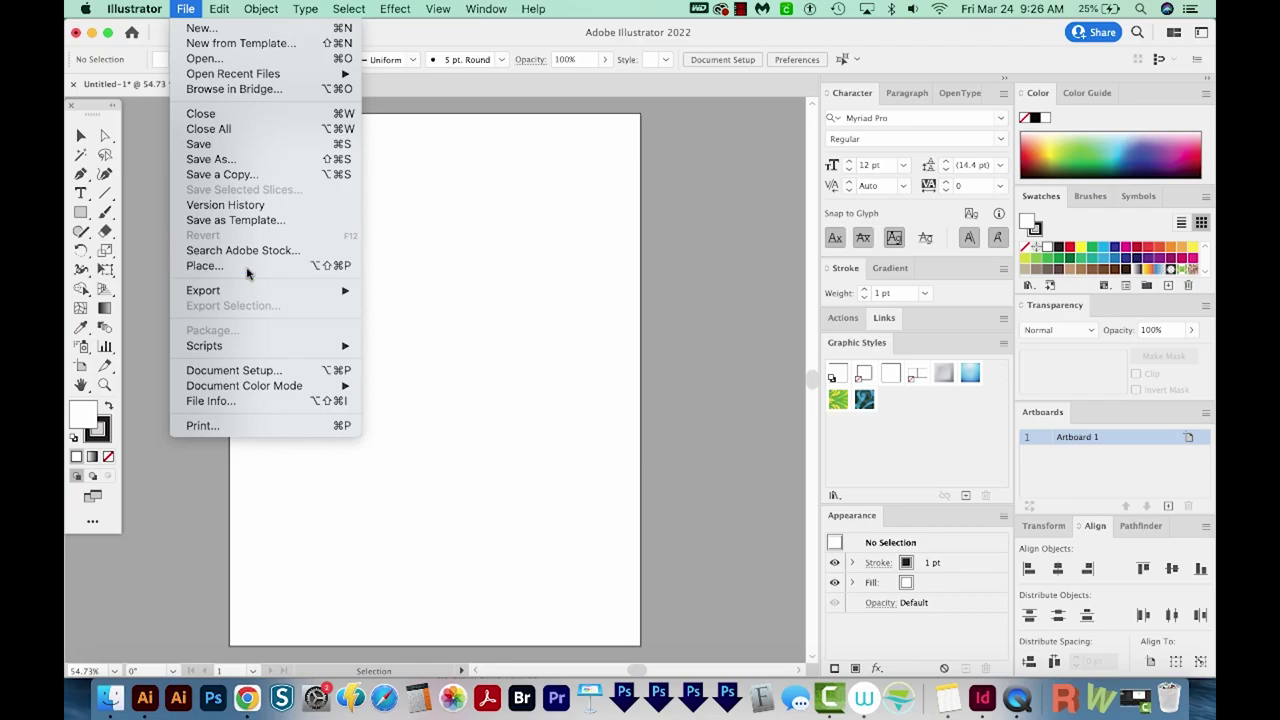
left_click(205, 265)
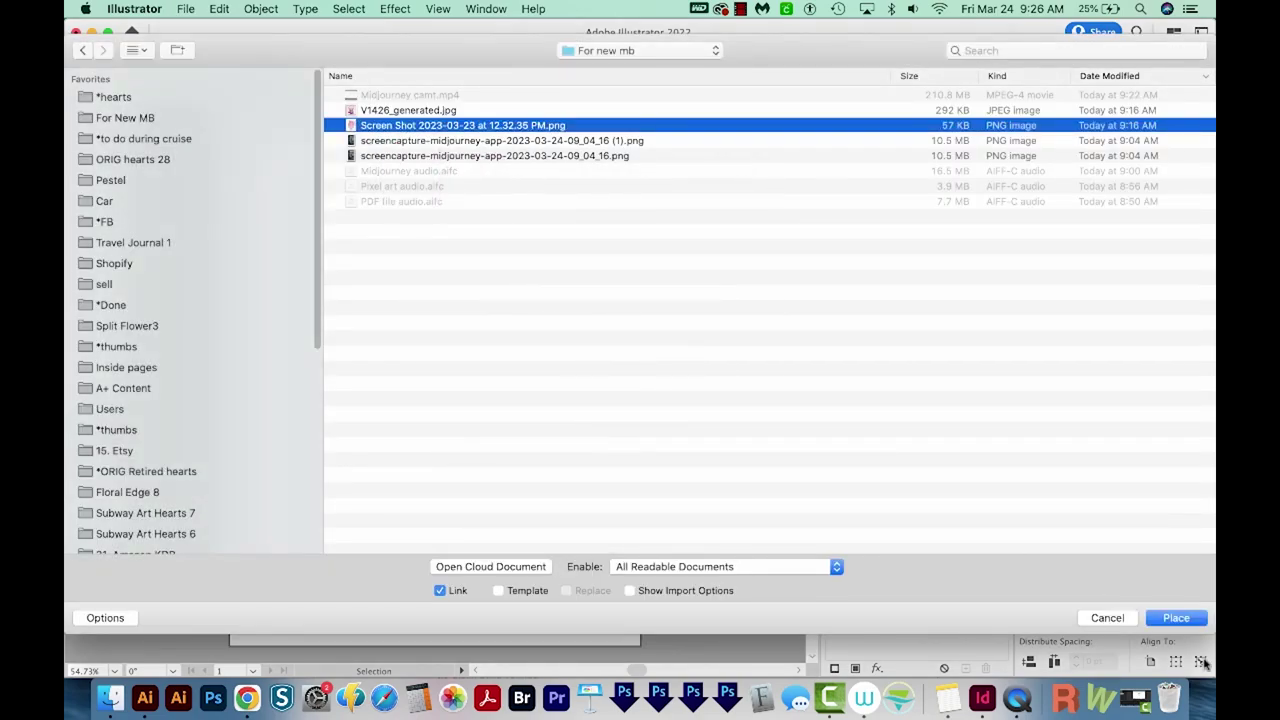
left_click(1176, 617)
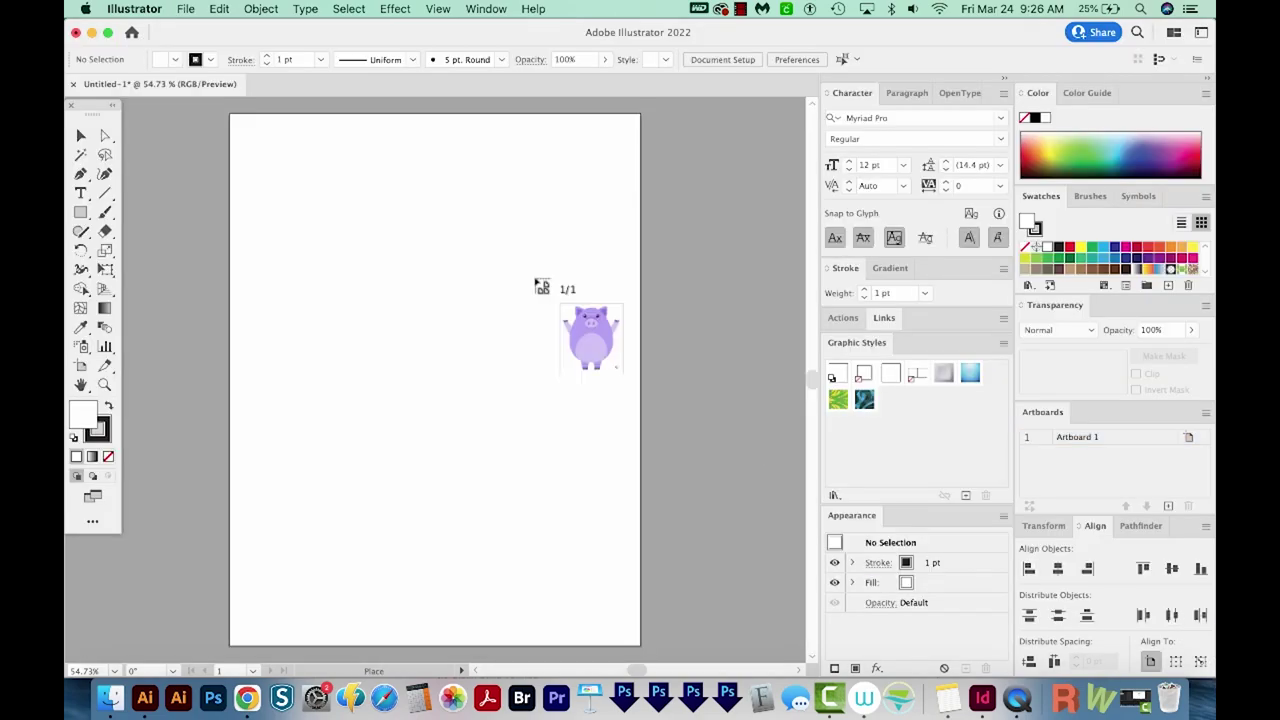
left_click(318, 173)
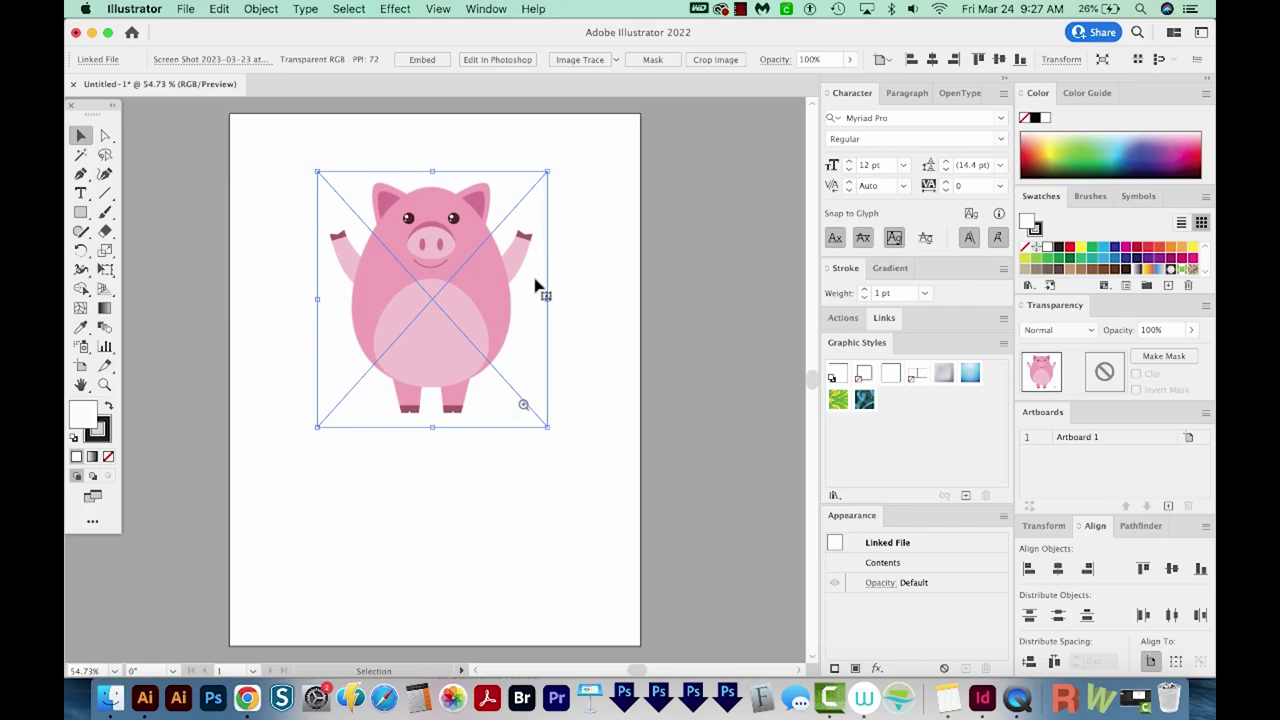
Drag the placed pig image up slightly on the artboard
left_click_drag(537, 287, 539, 271)
Embed the linked pig screenshot using the Links panel's Embed Image(s) command
left_click(261, 9)
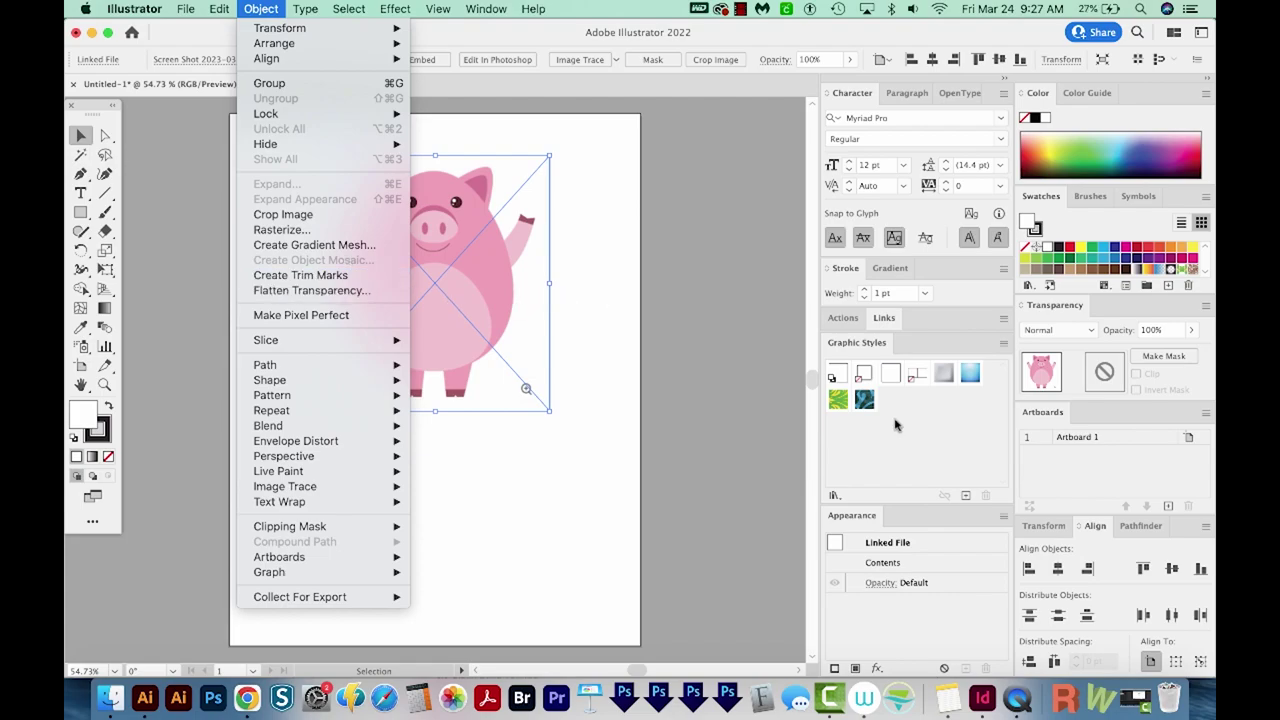
left_click(880, 321)
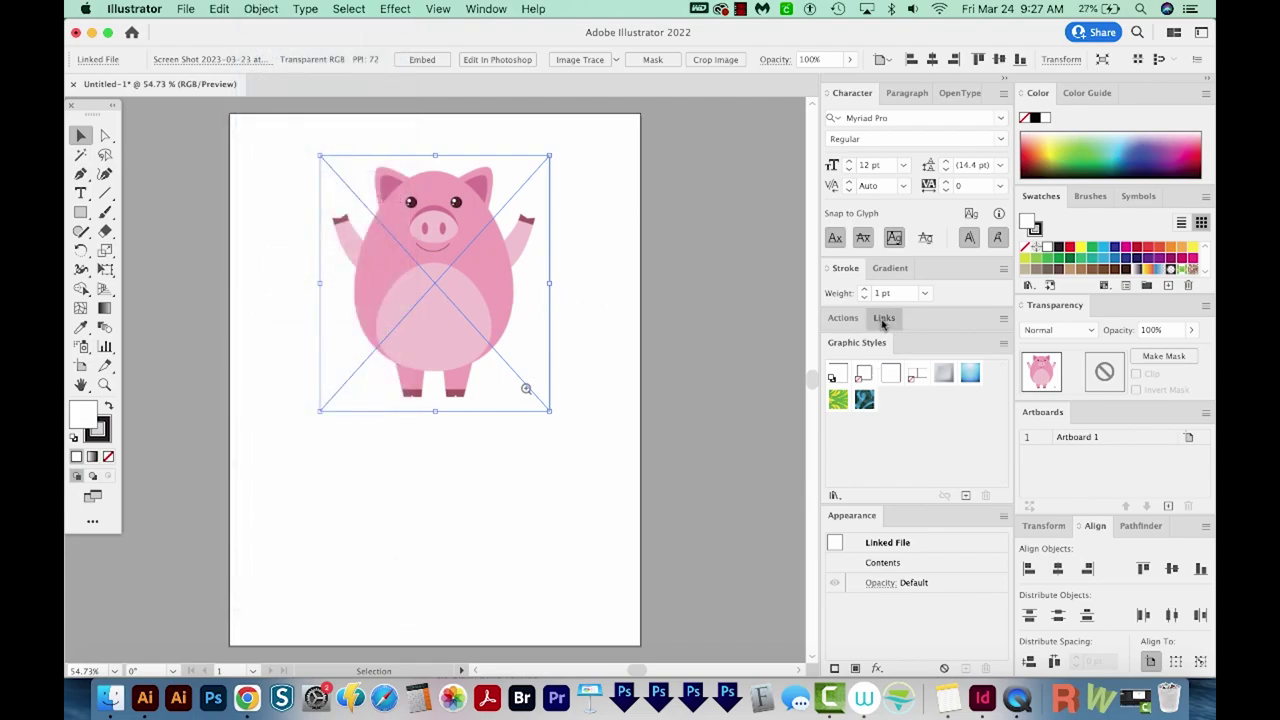
left_click(883, 321)
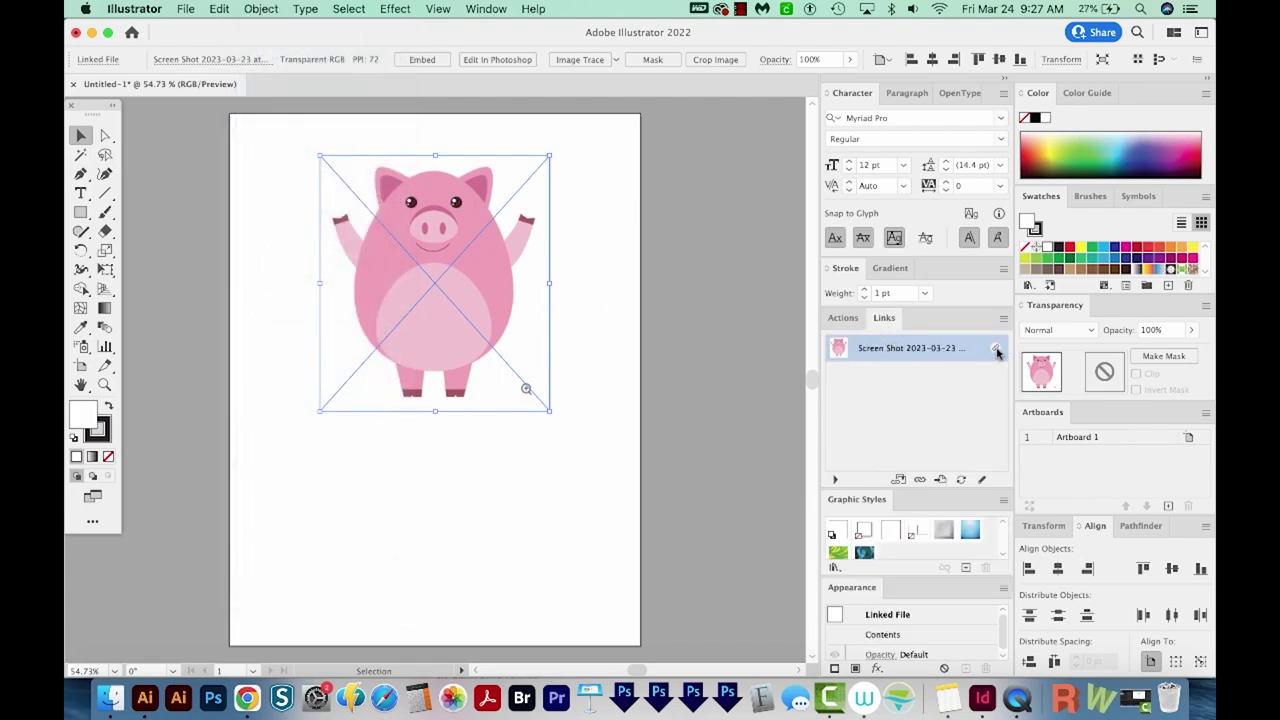
left_click(486, 9)
left_click(486, 9)
left_click(1003, 319)
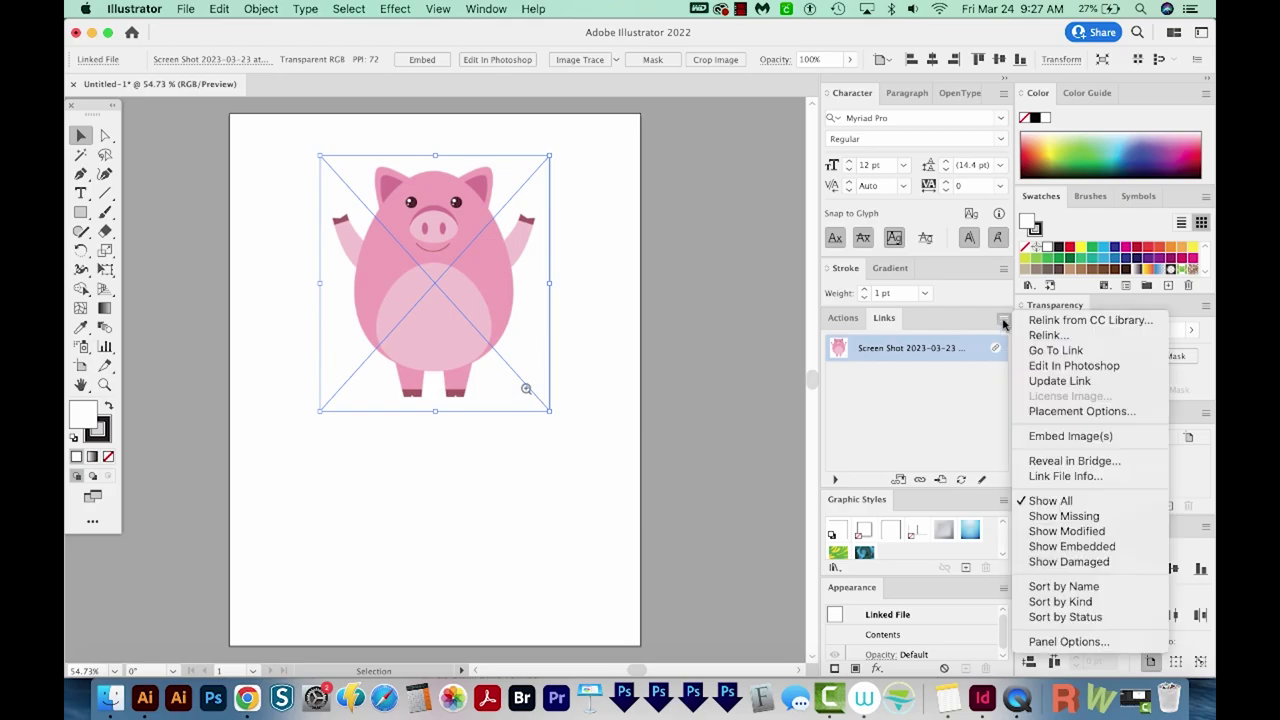
left_click(1100, 438)
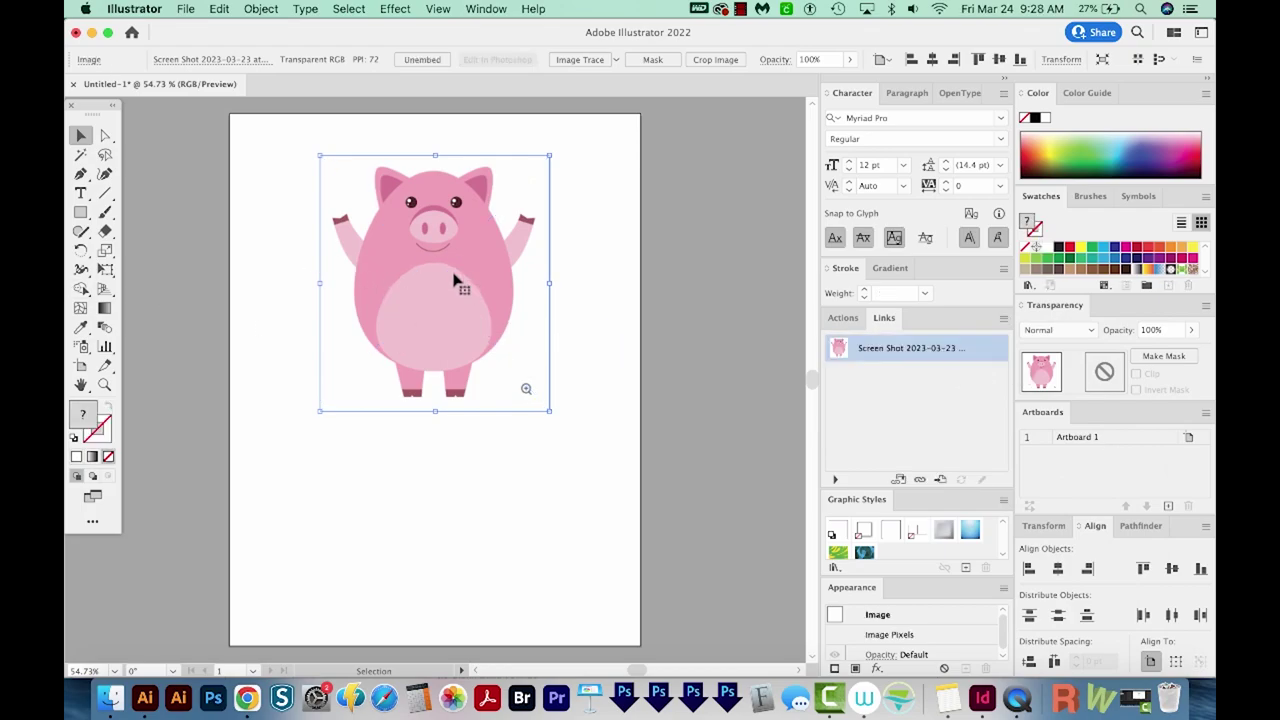
Make an Object Mosaic of the pig, 30 tiles wide with Use Ratio giving 33 high
left_click(247, 11)
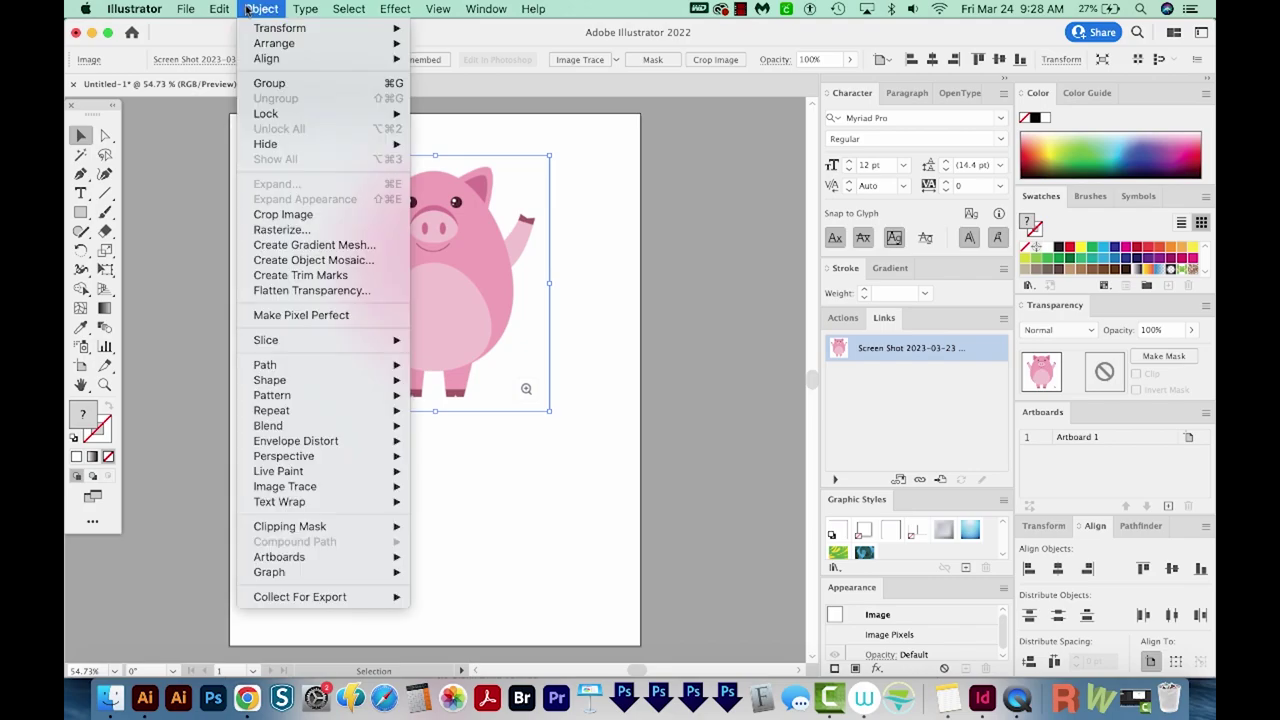
left_click(315, 262)
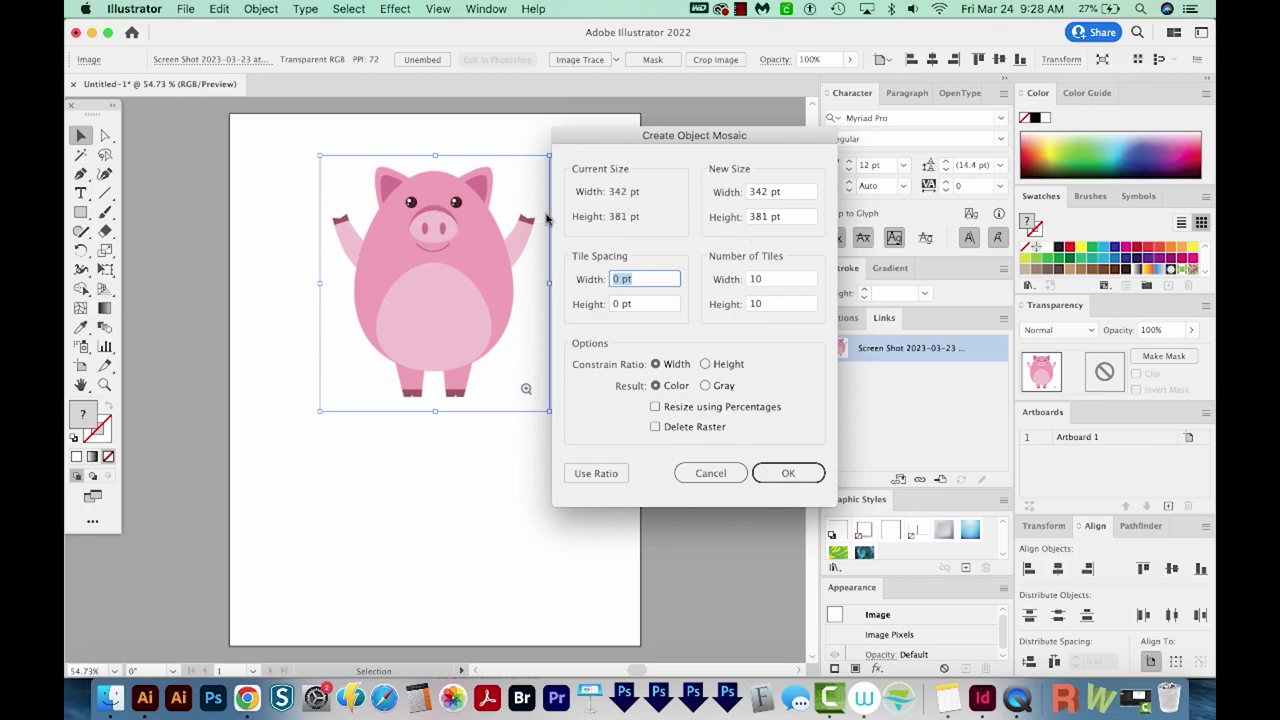
key("Tab")
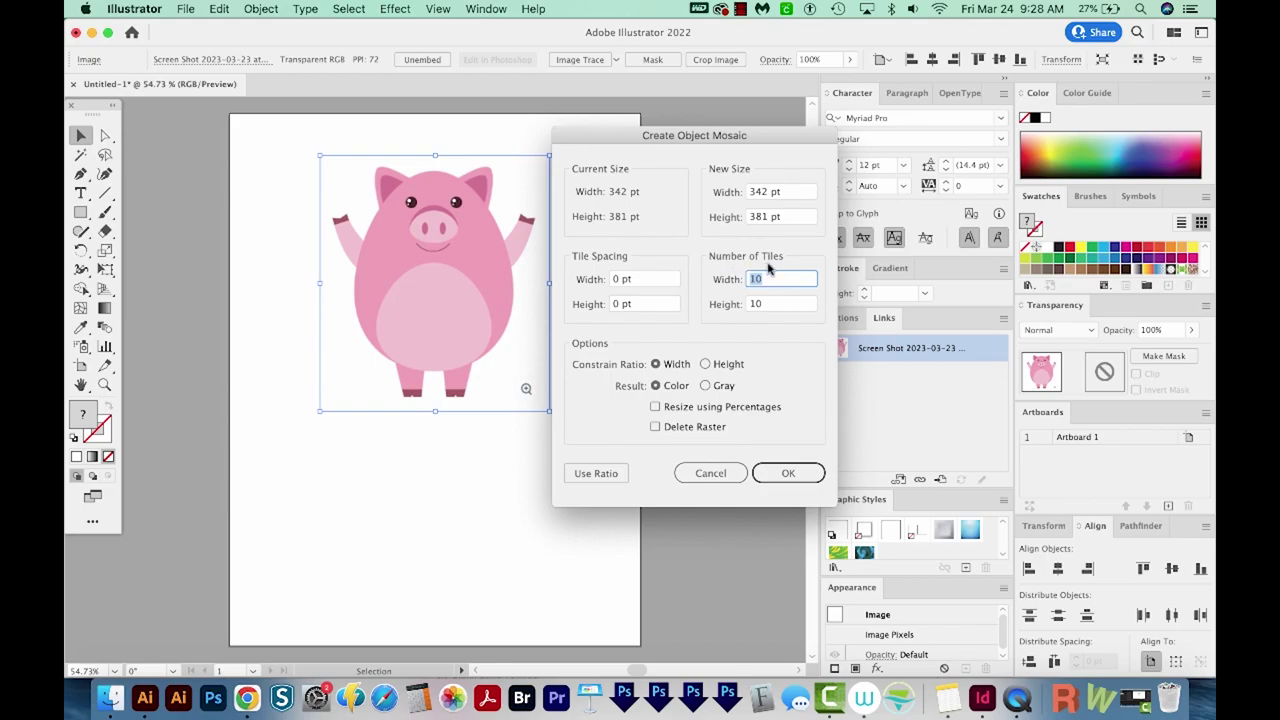
type("3")
left_click(594, 475)
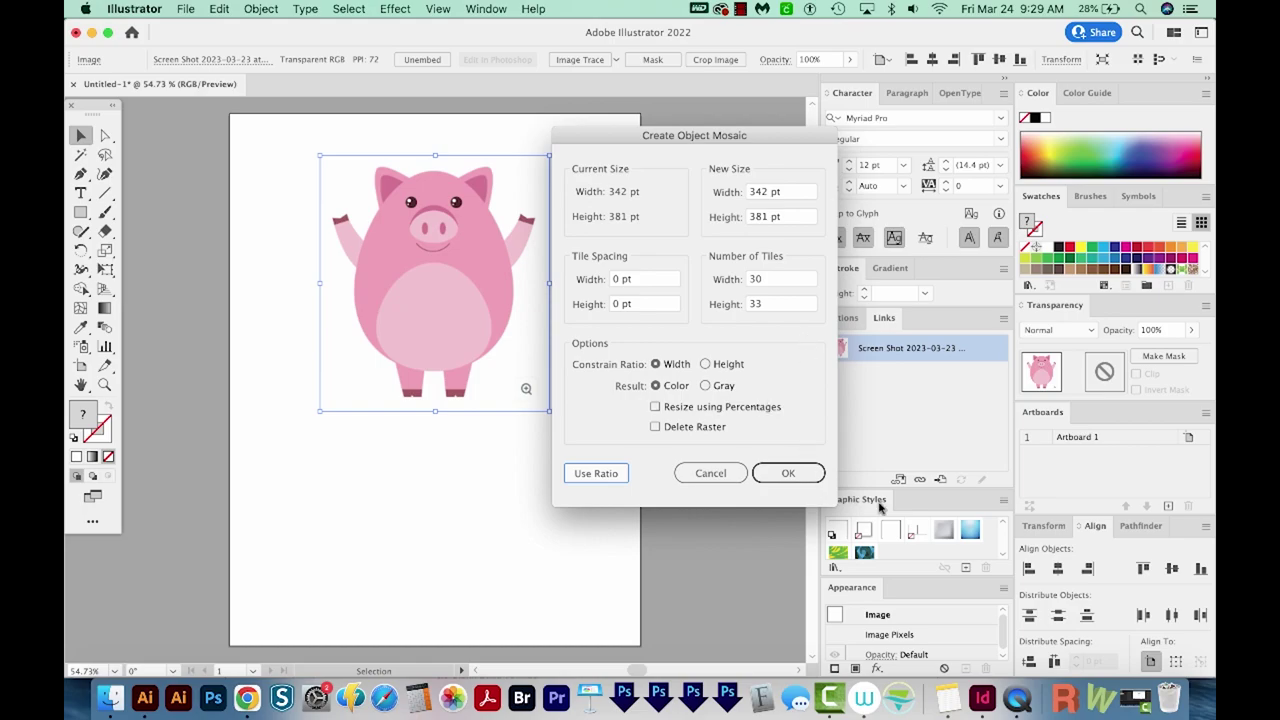
left_click(806, 480)
key("z")
left_click_drag(364, 513, 416, 493)
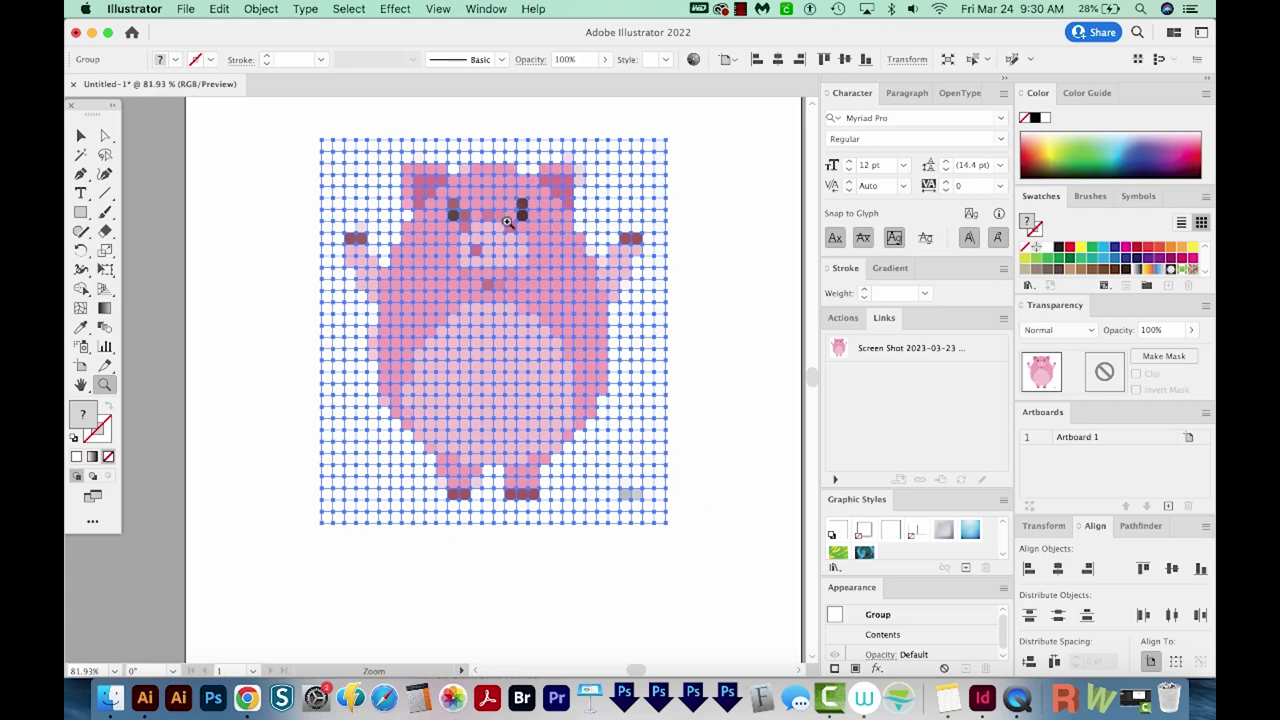
Undo the 30-tile mosaic and rebuild it at 40 × 45 tiles using Use Ratio
key("super+z")
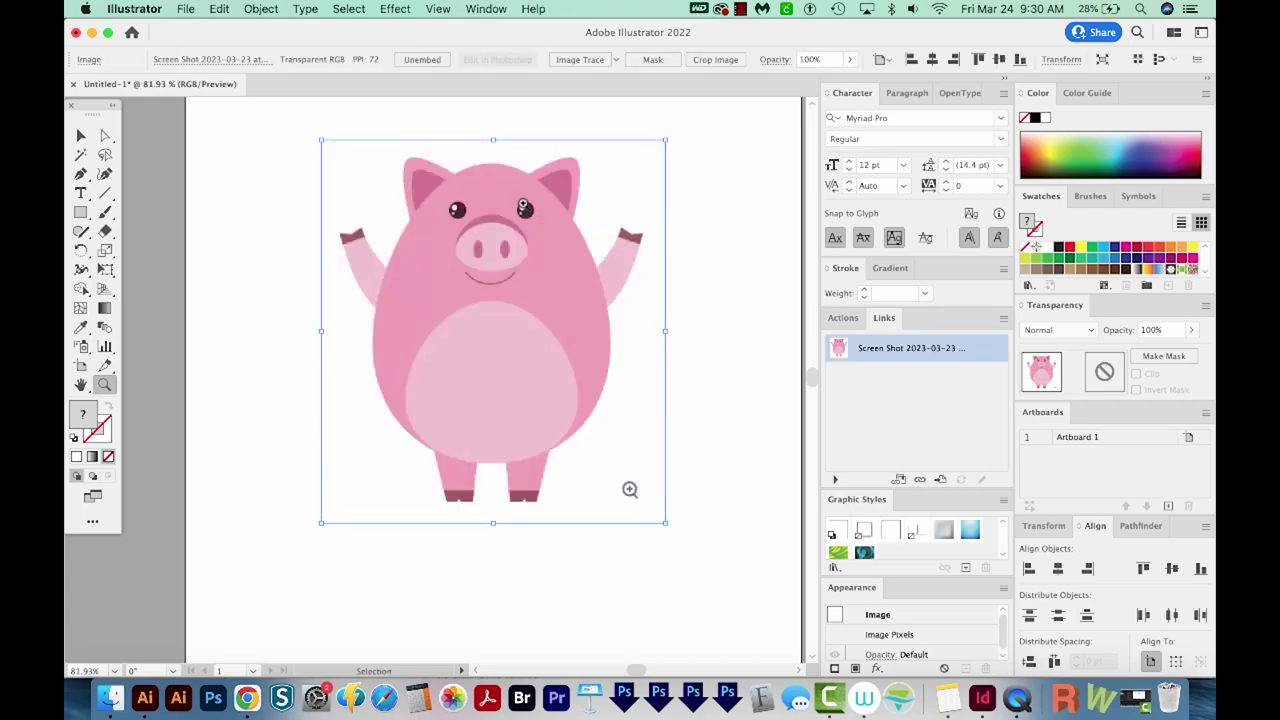
left_click(261, 9)
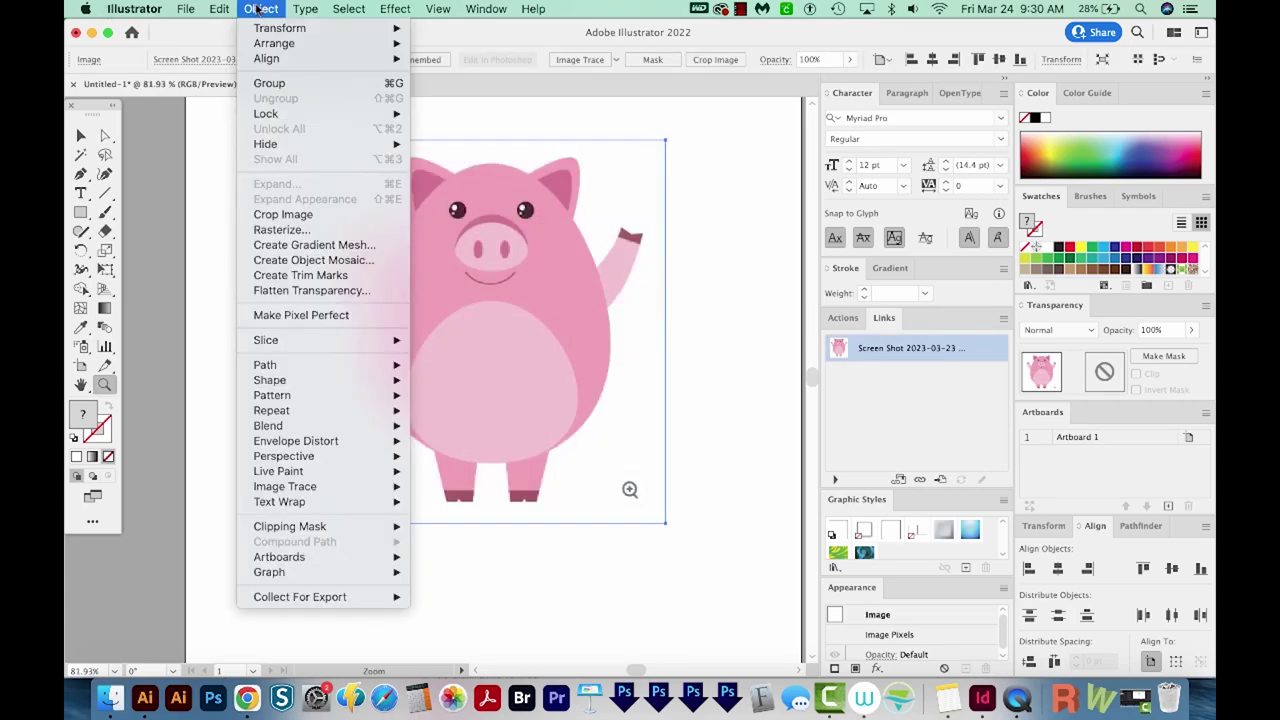
left_click(318, 260)
left_click(788, 283)
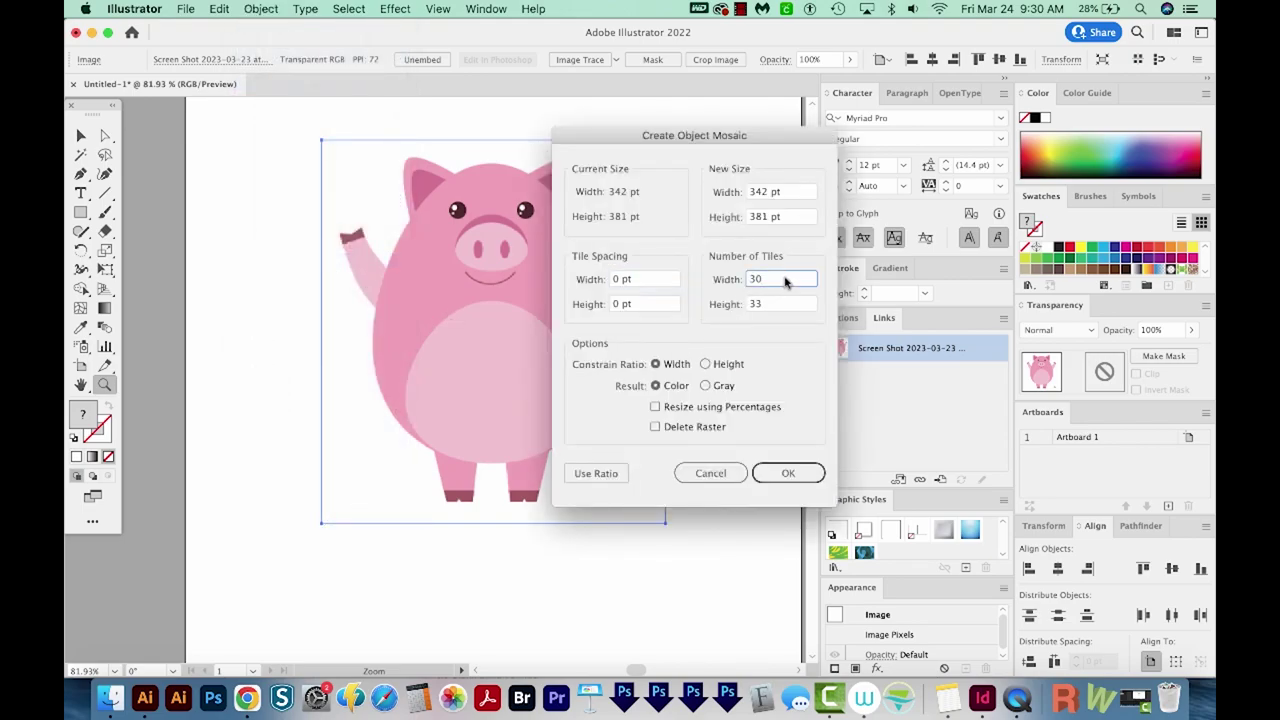
type("4")
key("Tab")
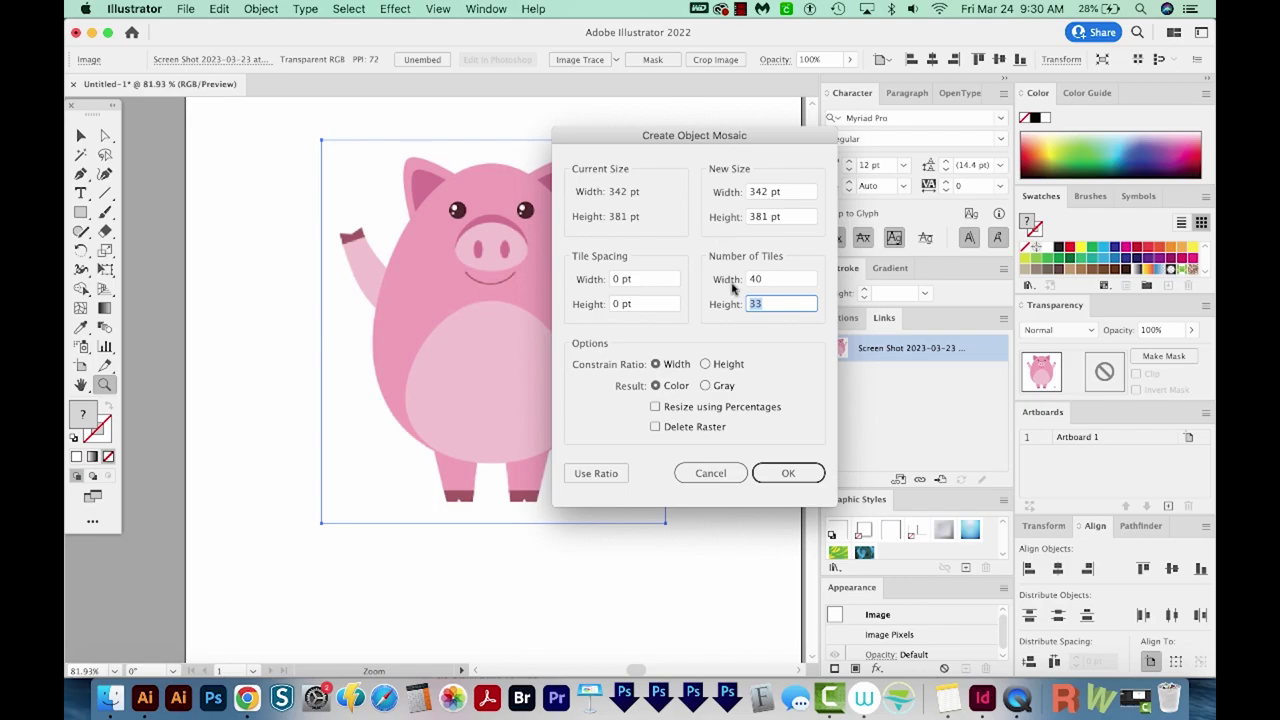
left_click(597, 474)
left_click(788, 476)
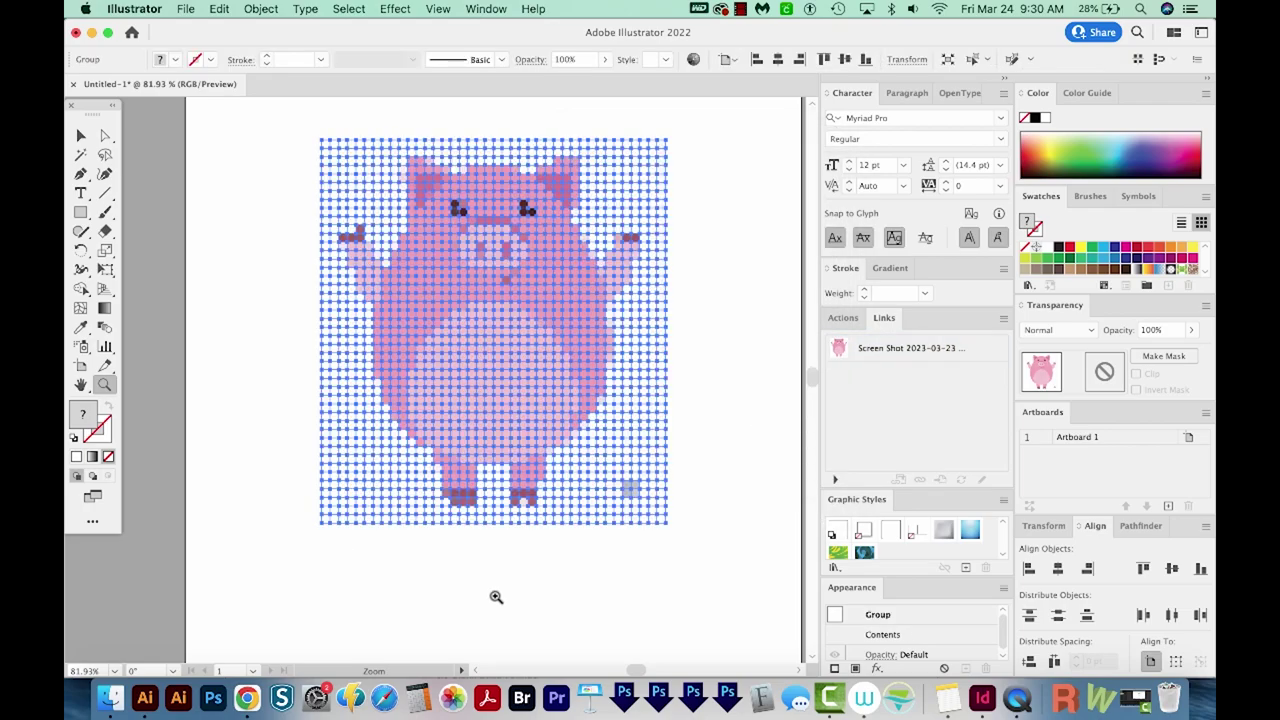
left_click(81, 135)
left_click(705, 386)
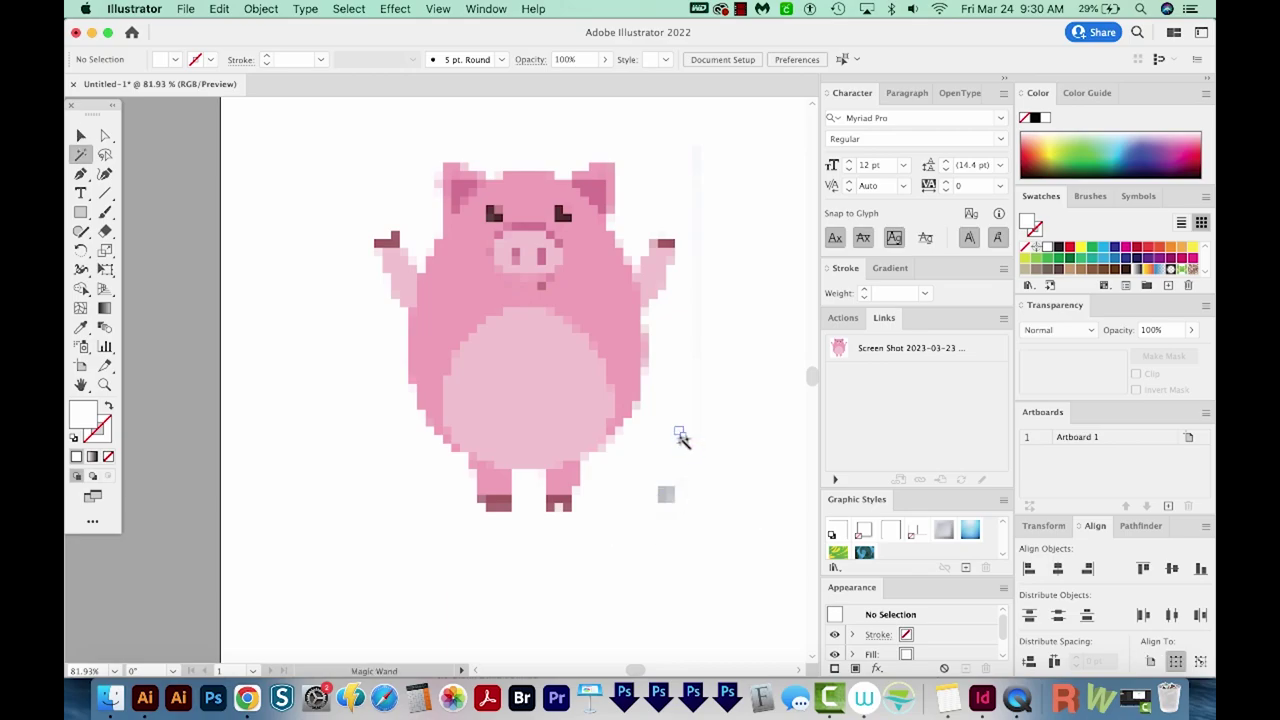
key("a")
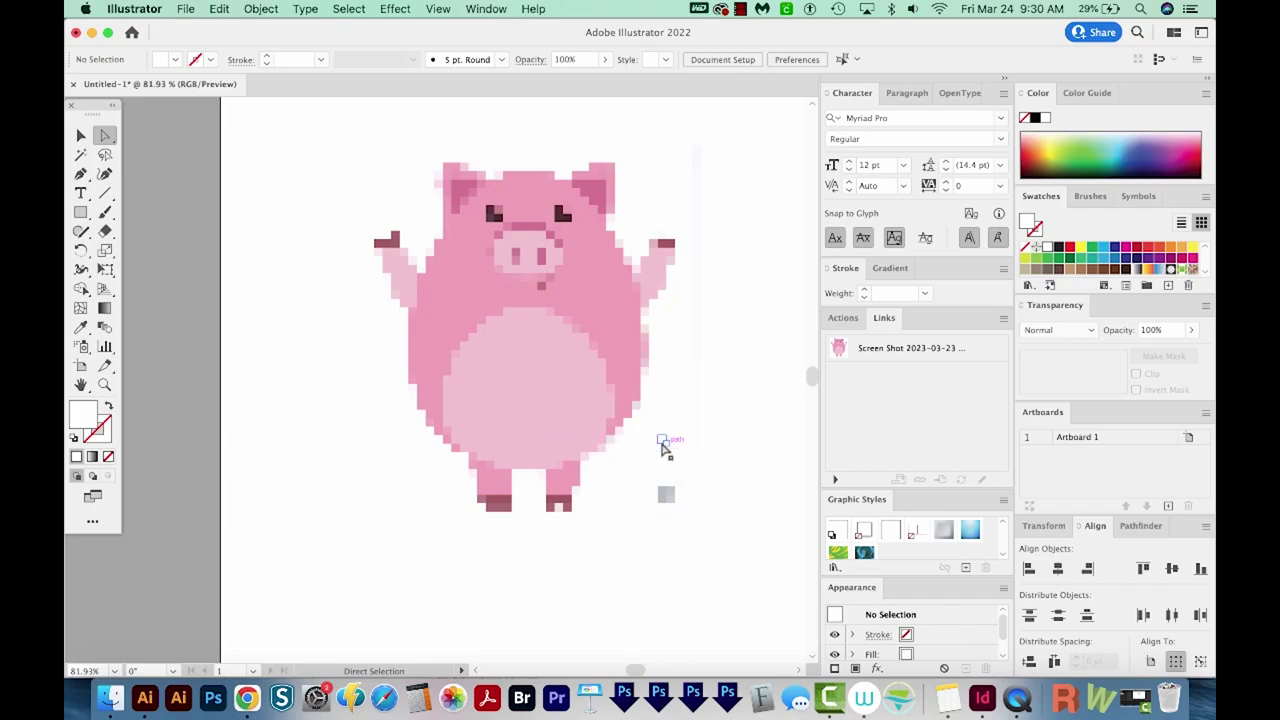
key("v")
left_click_drag(106, 139, 152, 159)
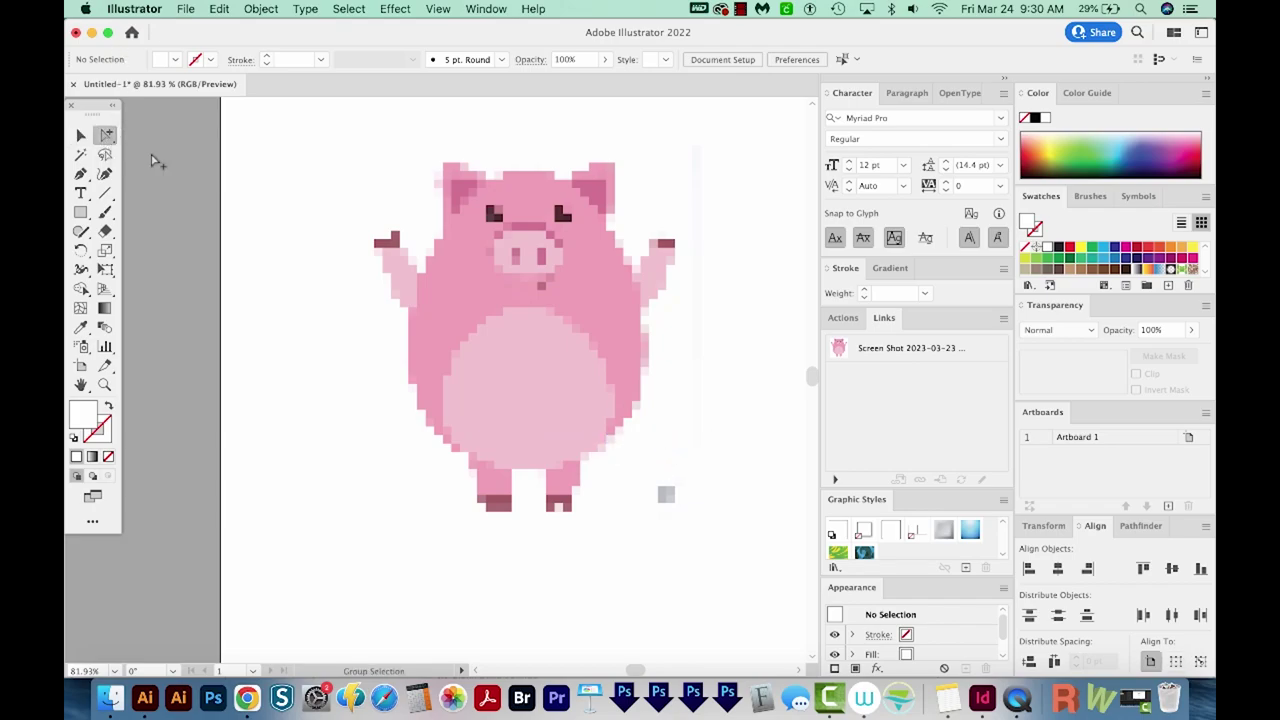
left_click(663, 418)
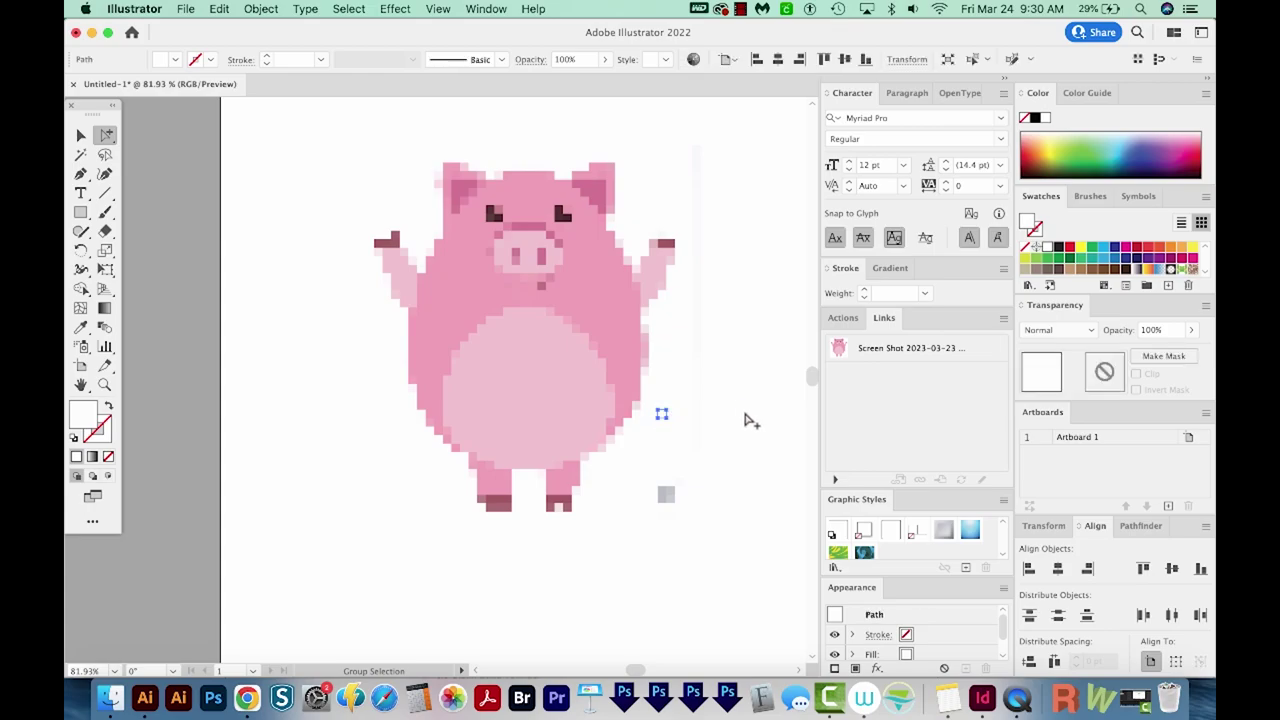
left_click(347, 9)
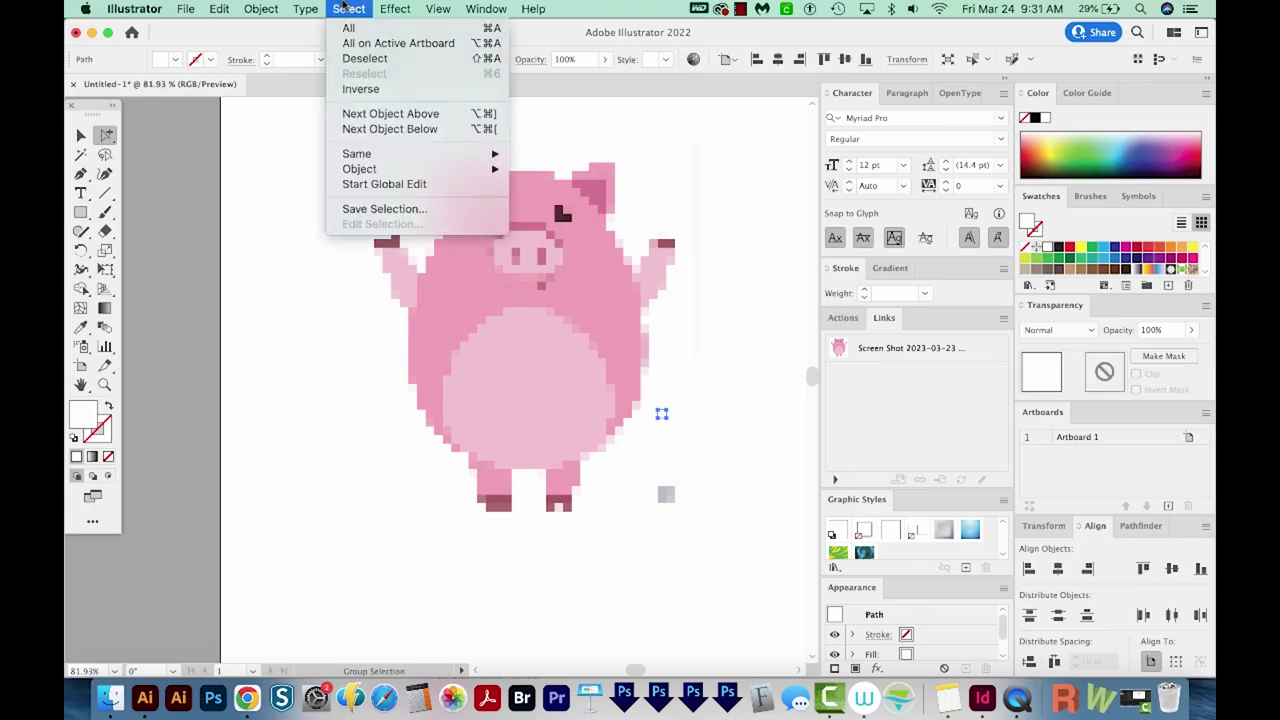
mouse_move(404, 158)
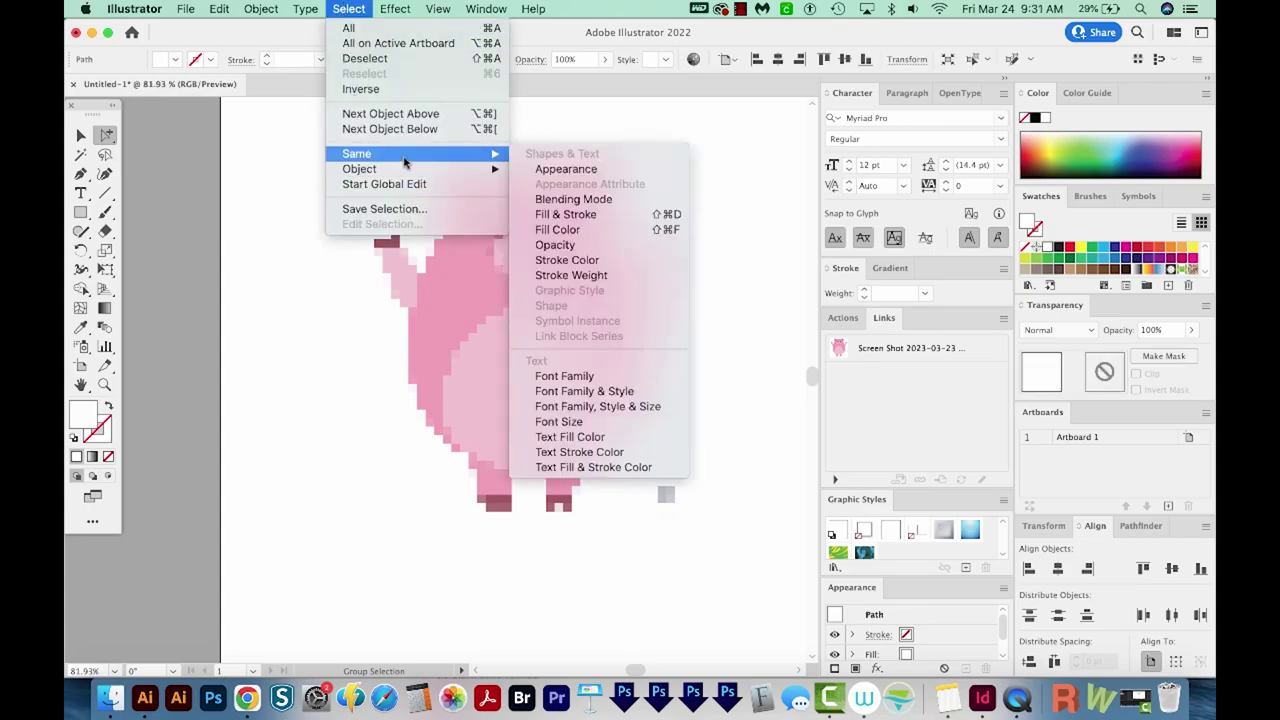
left_click(565, 232)
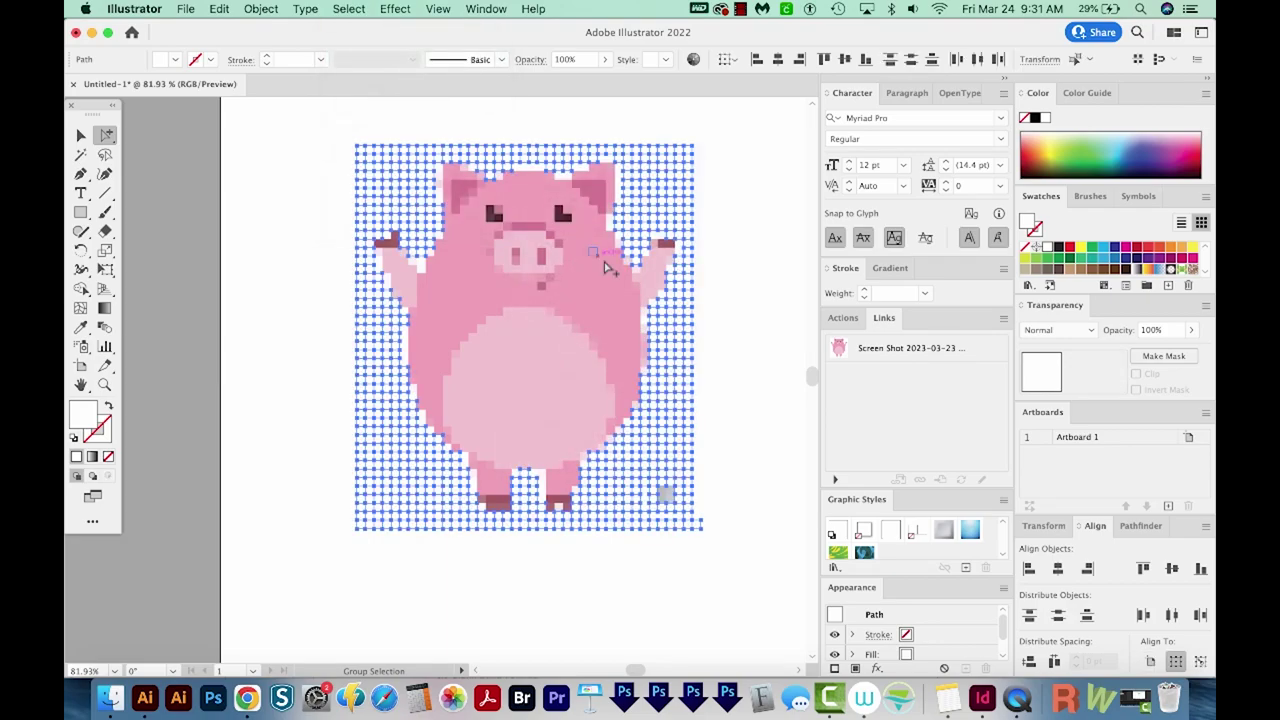
left_click(661, 442)
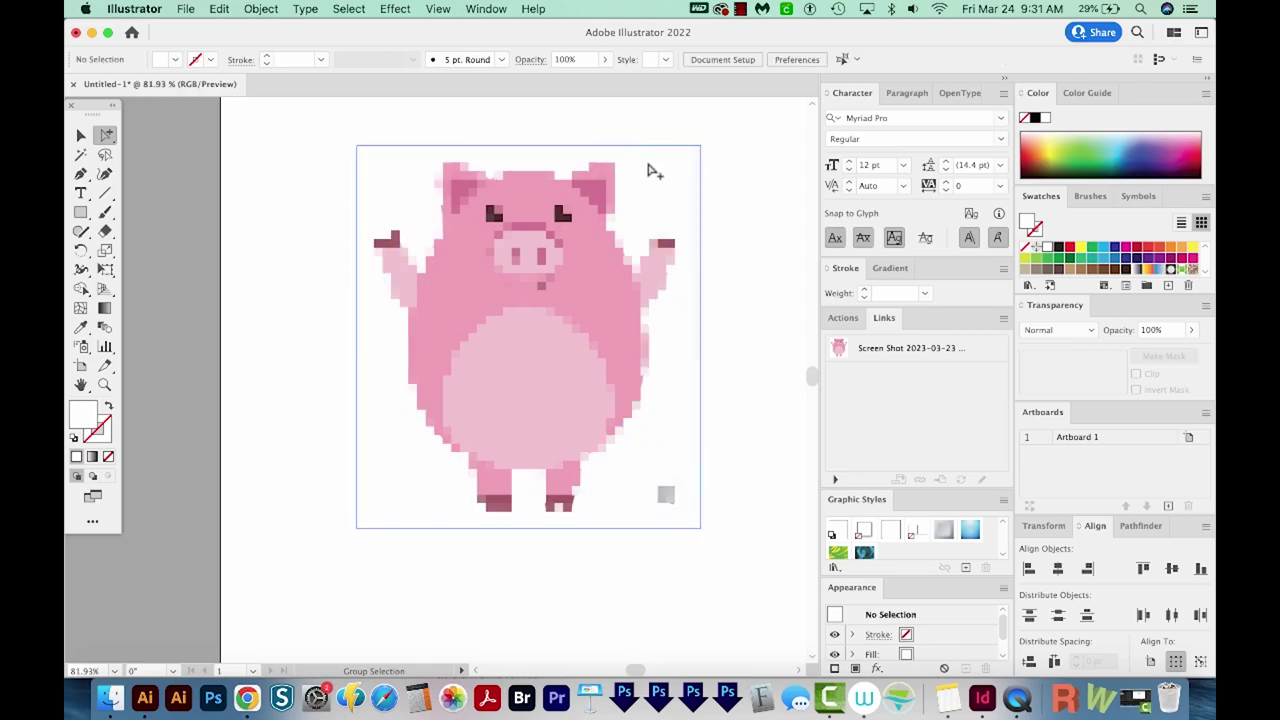
Drag the reference pig image to the right so it sits beside the pixel pig mosaic
left_click_drag(395, 178, 751, 182)
left_click_drag(646, 238, 427, 262)
scroll(427, 262, "down", 1)
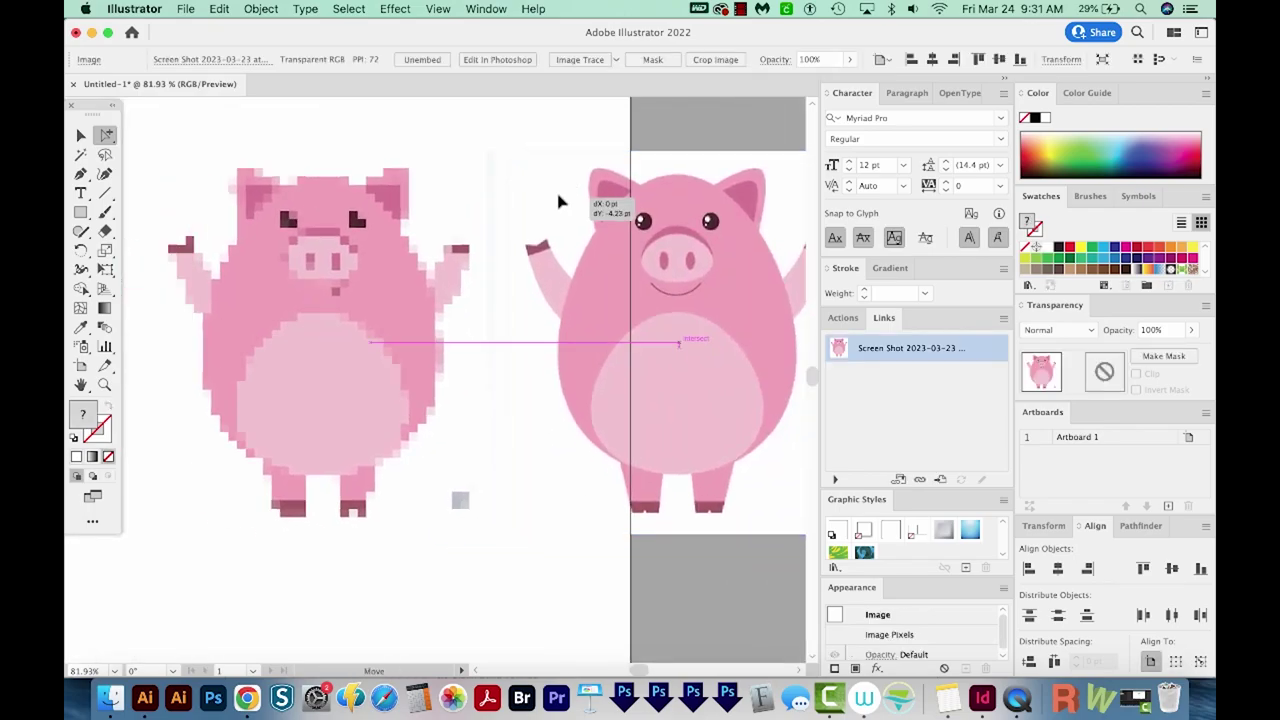
scroll(493, 457, "left", 3)
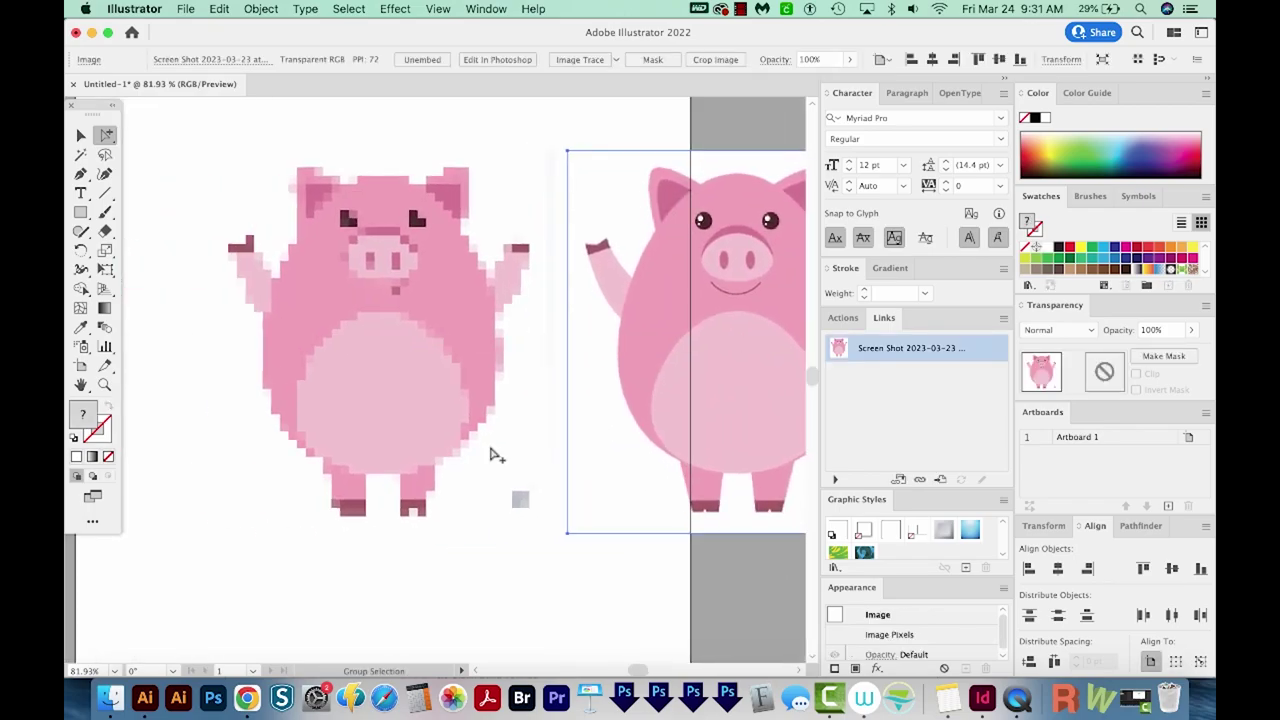
scroll(551, 223, "right", 1)
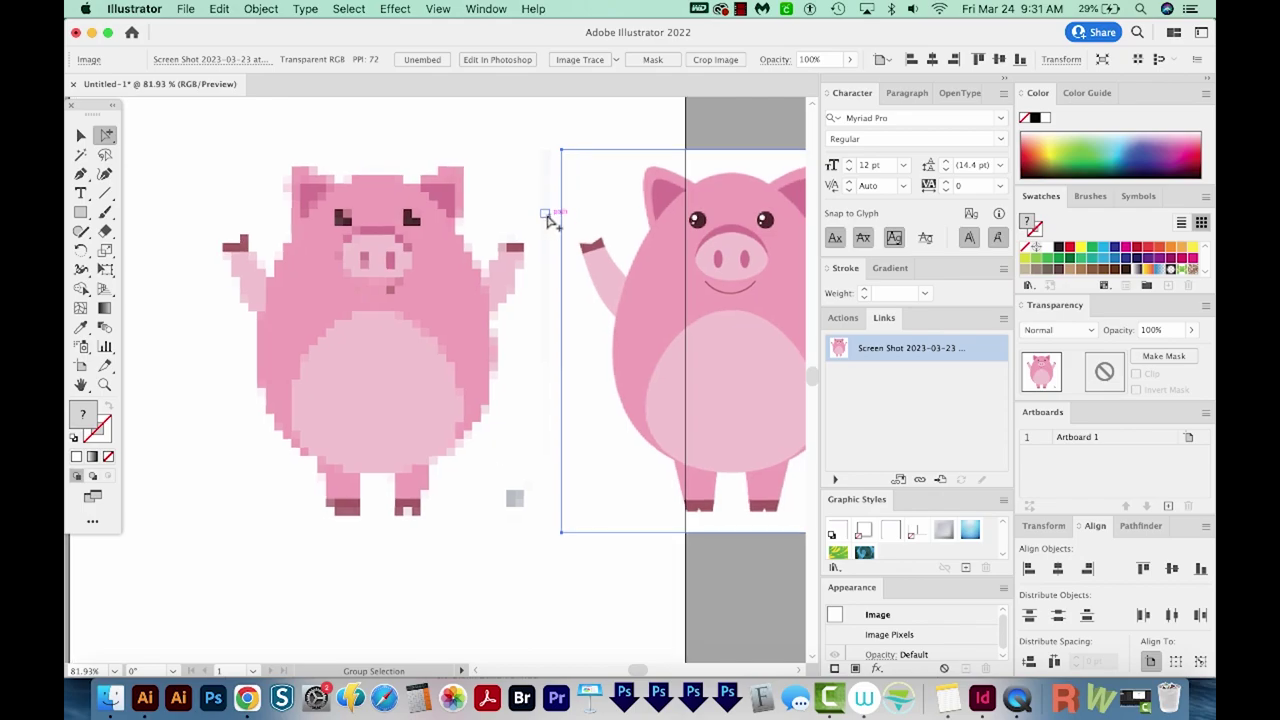
left_click(355, 9)
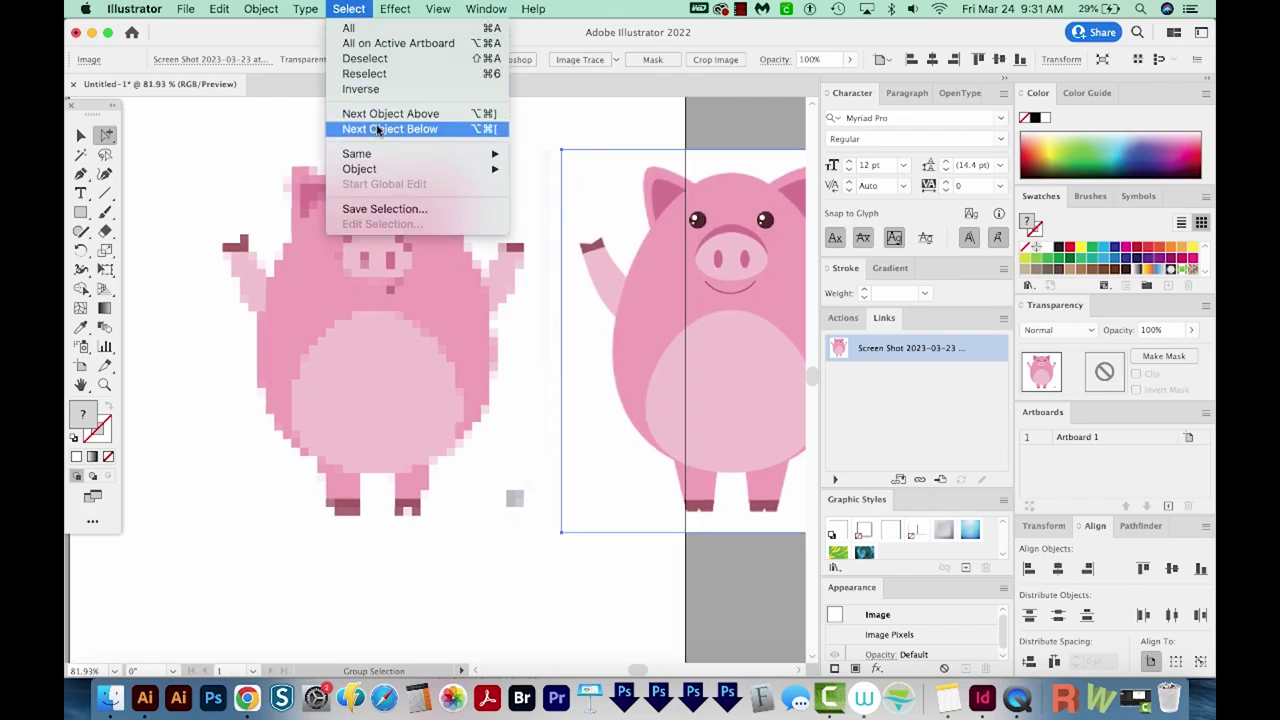
mouse_move(386, 154)
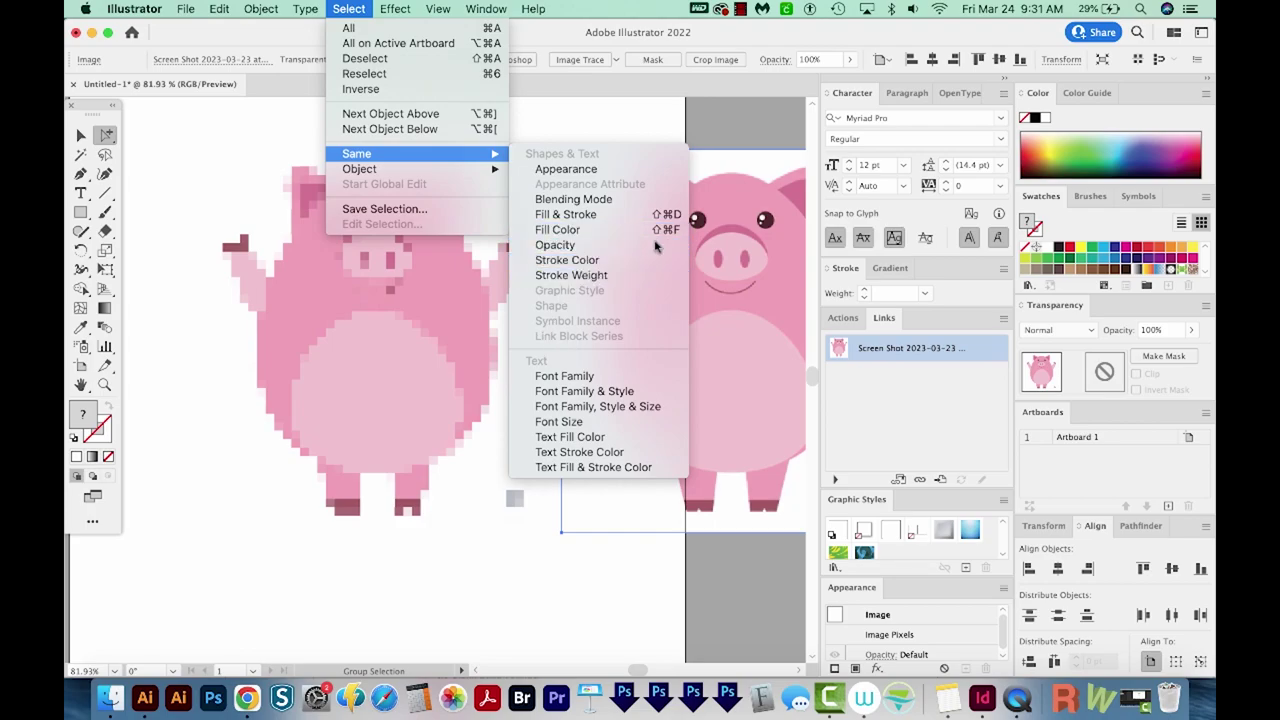
left_click(752, 121)
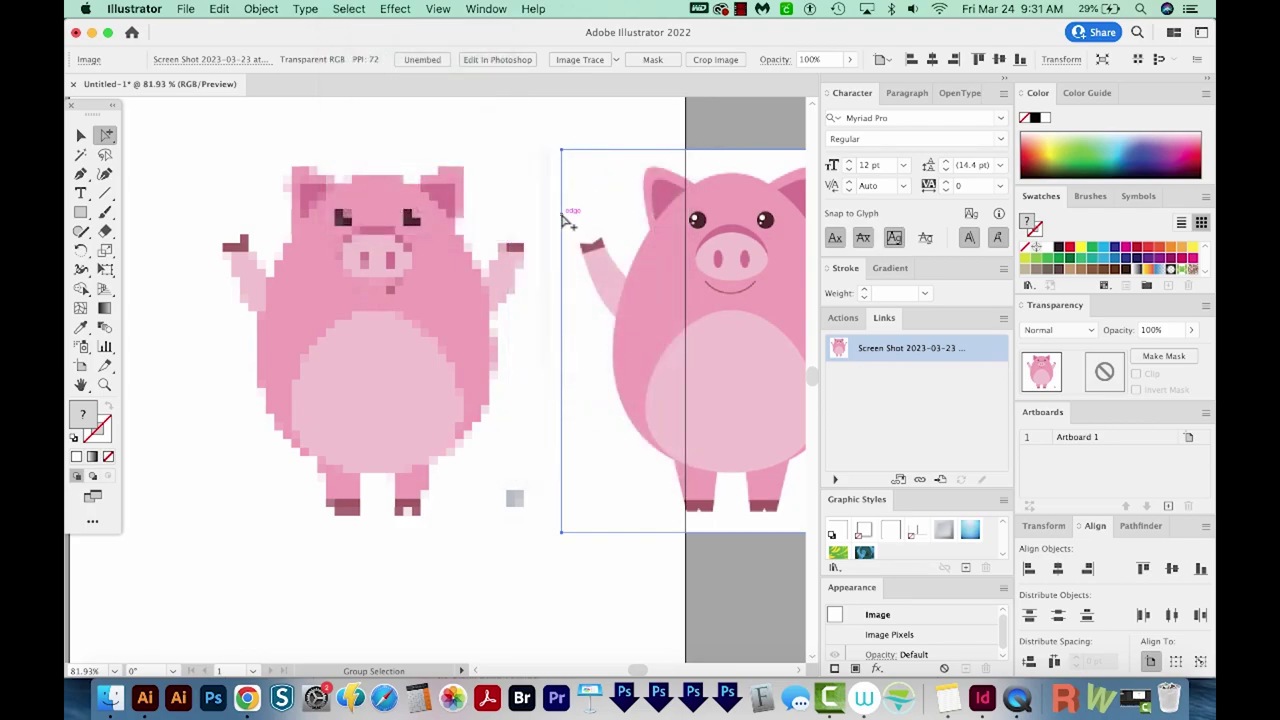
left_click(222, 9)
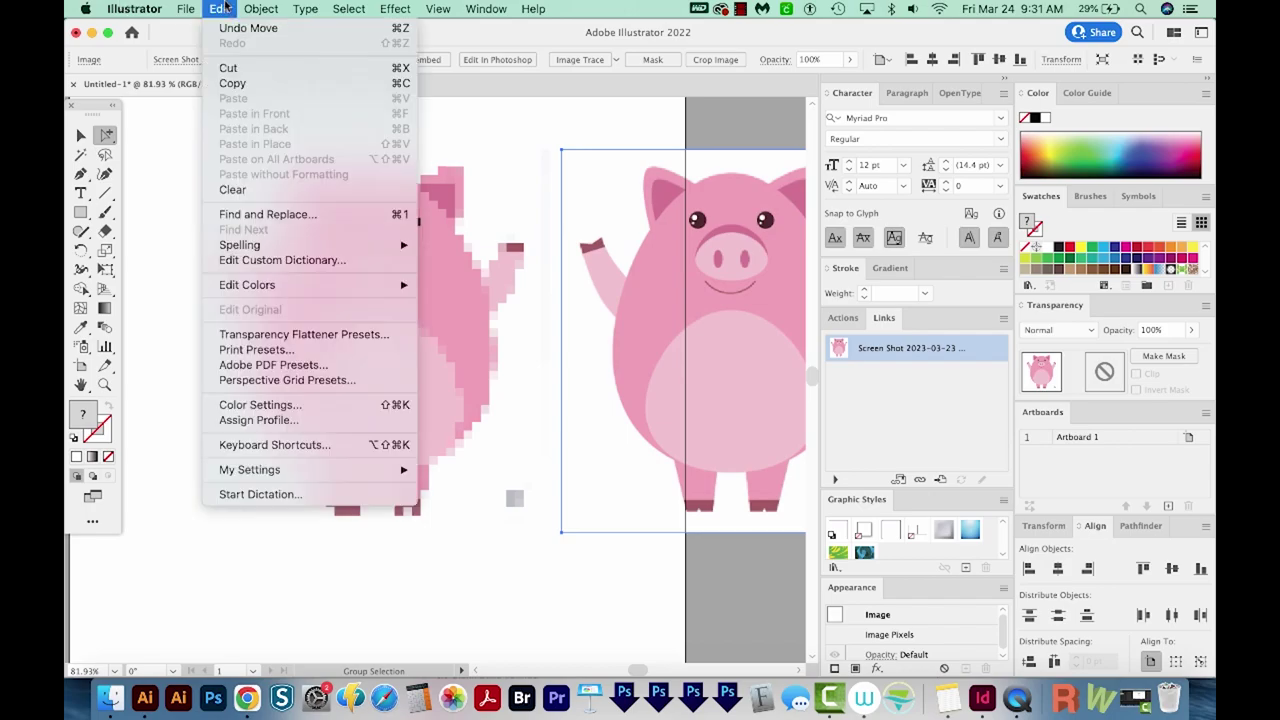
left_click(336, 445)
left_click(383, 160)
left_click(384, 175)
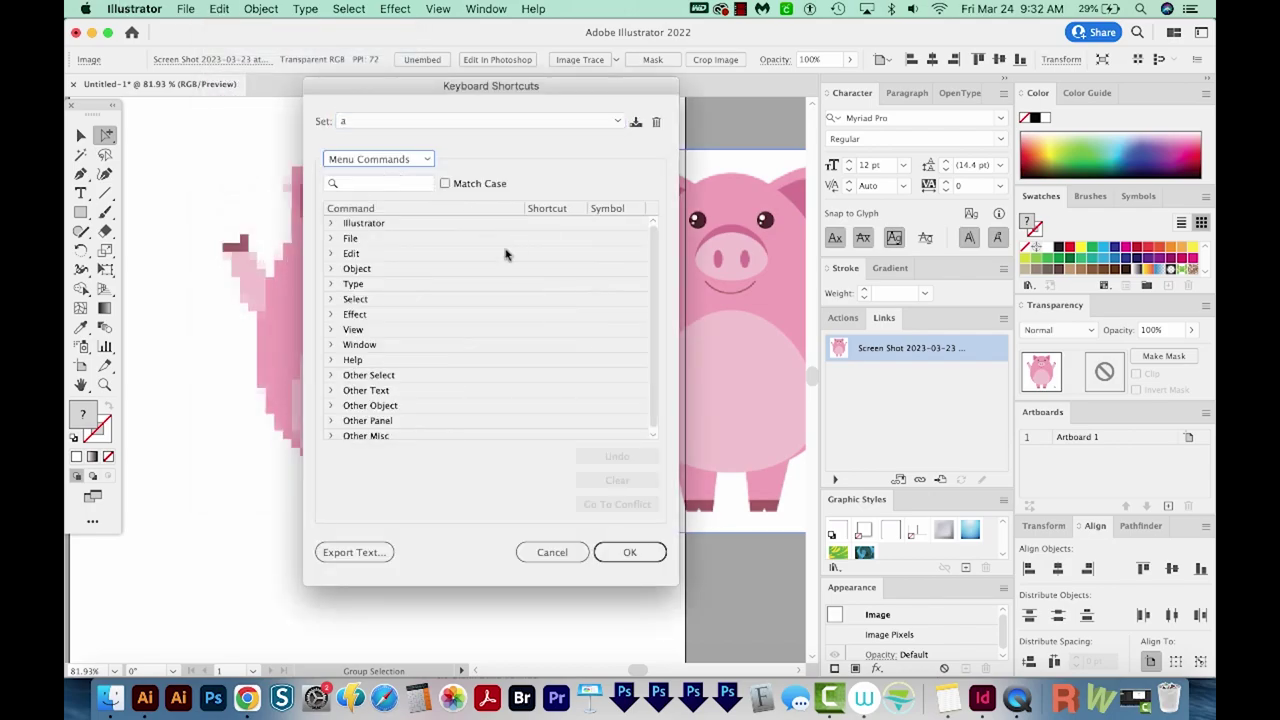
left_click(331, 300)
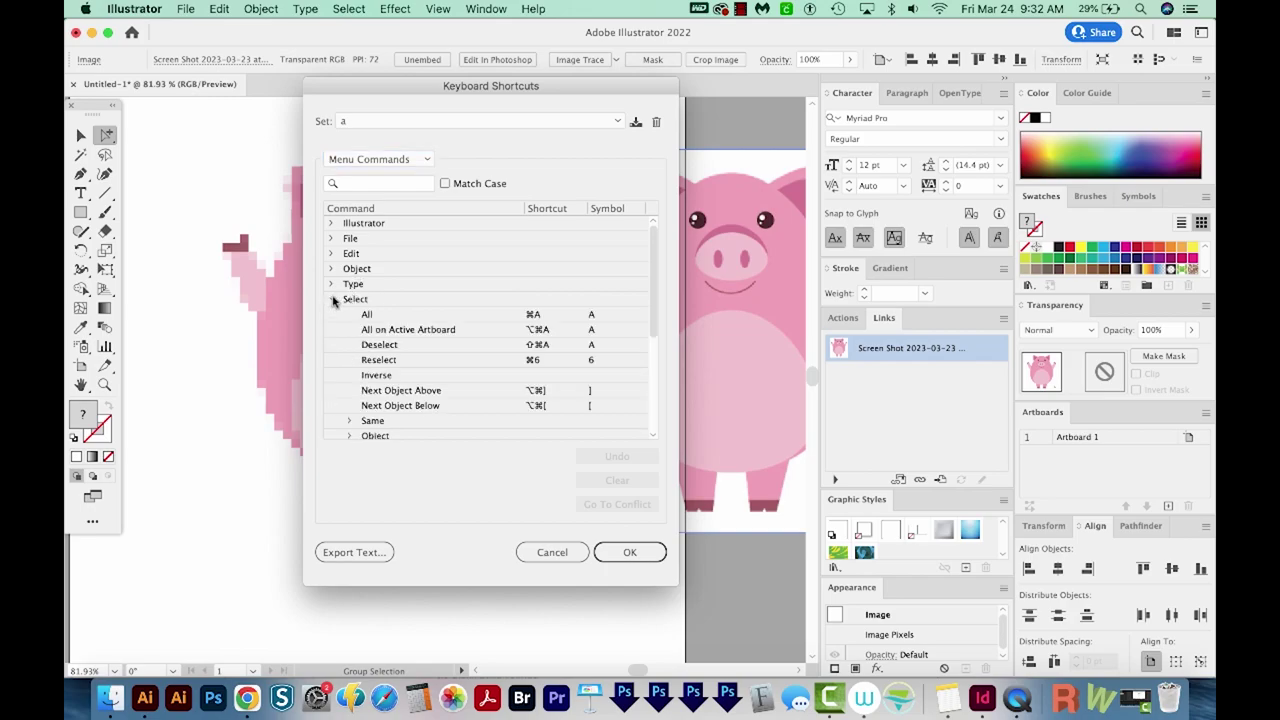
left_click(349, 420)
left_click_drag(654, 274, 652, 323)
left_click(536, 316)
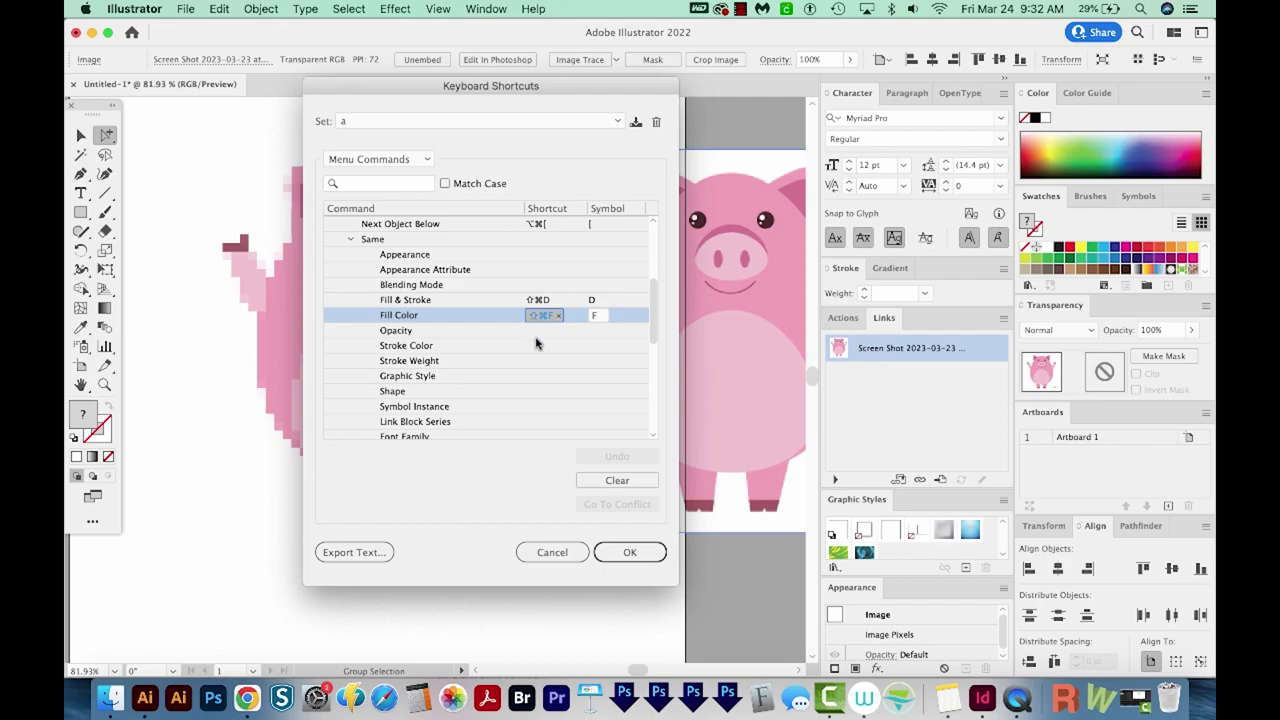
left_click(658, 558)
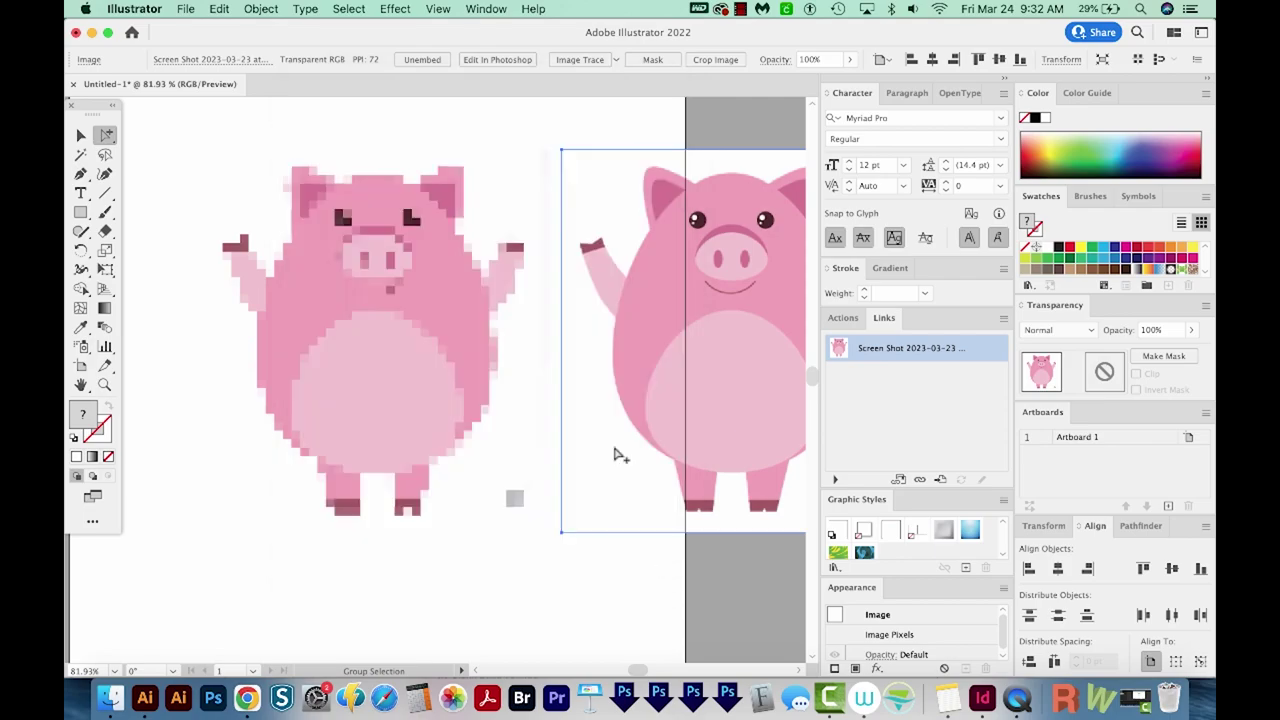
Check a stray path beside the pig, then drag the reference pig further right
left_click(545, 210)
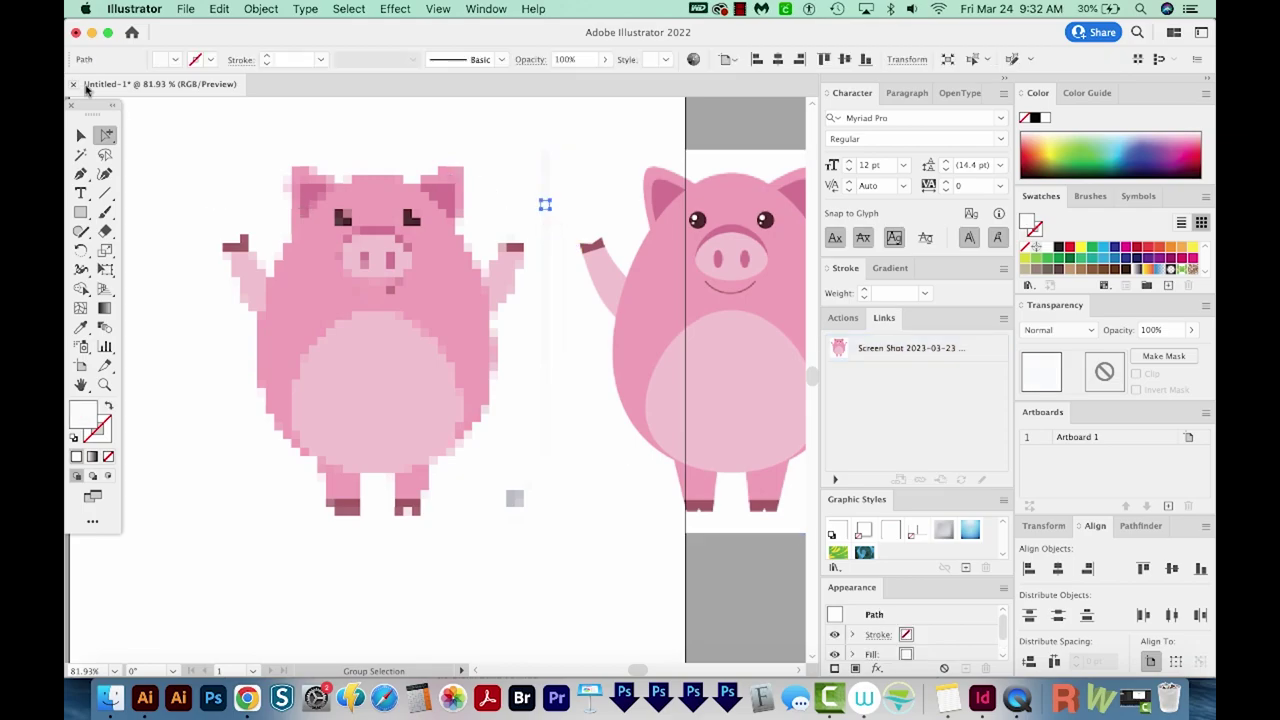
left_click(382, 182, "shift")
left_click(382, 183, "shift")
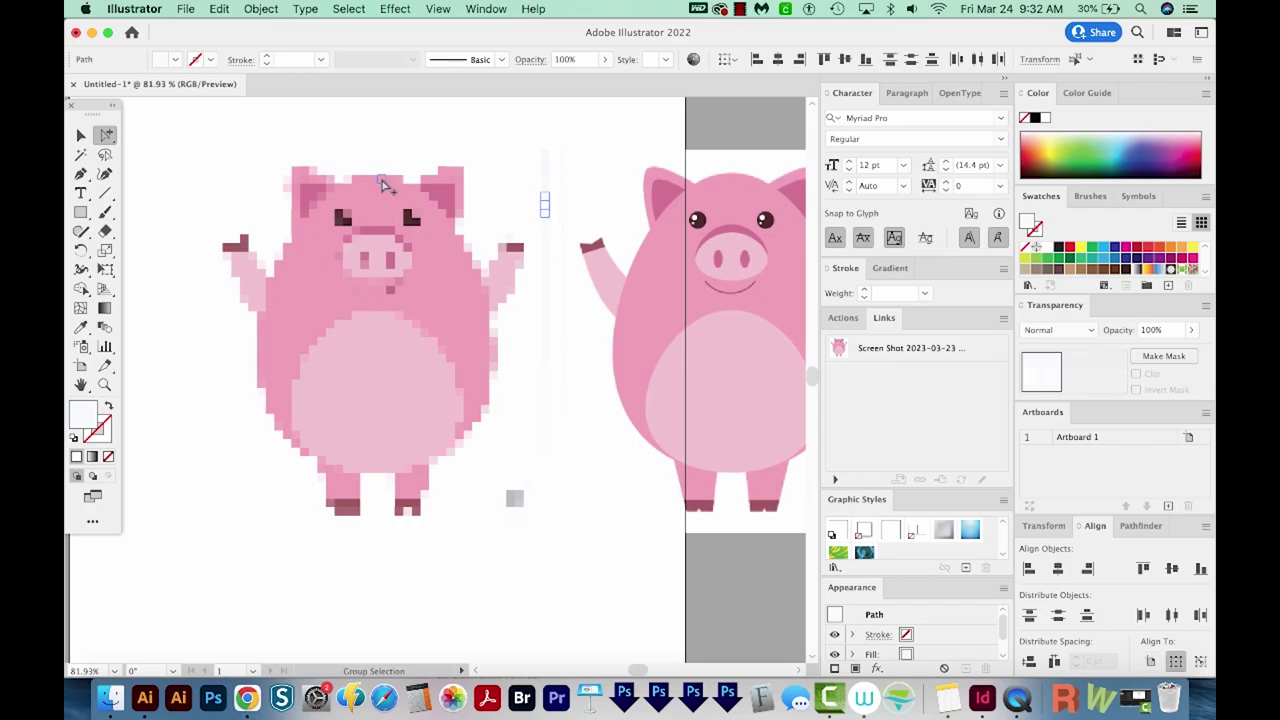
left_click(382, 183)
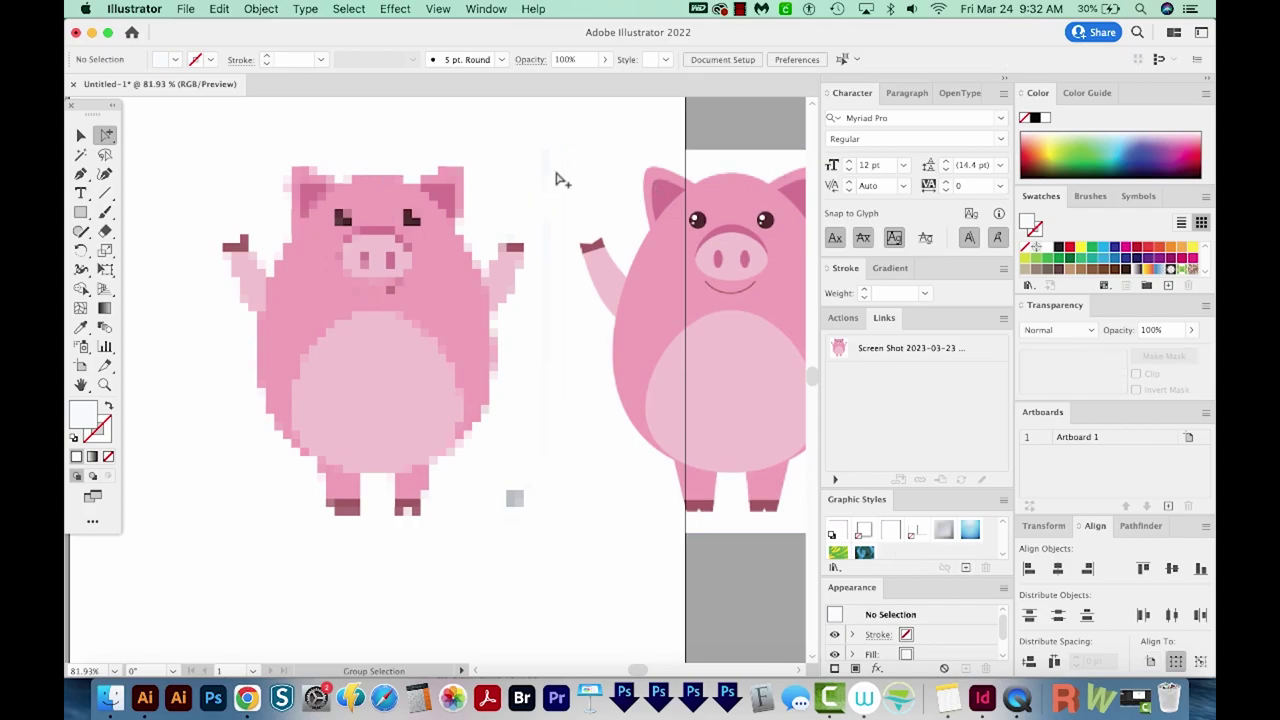
left_click_drag(551, 178, 626, 152)
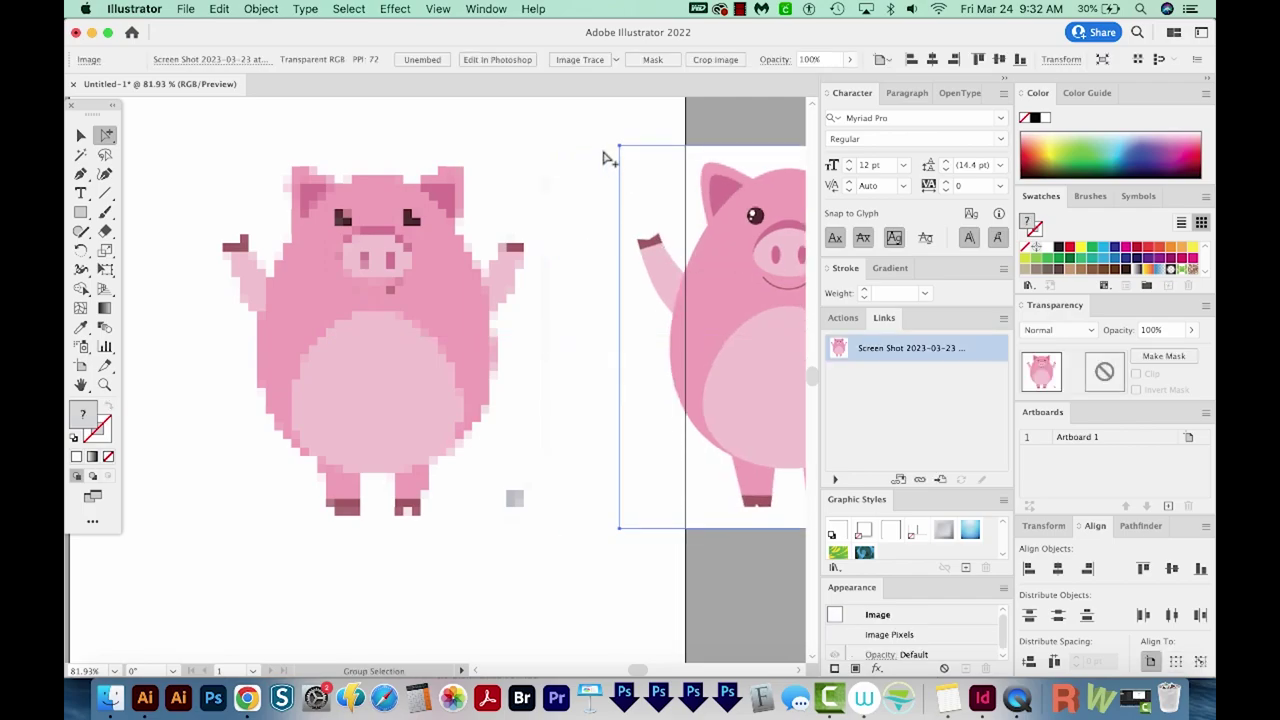
Select the stray pixel column beside the pig and inspect it in Outline view
left_click(537, 549)
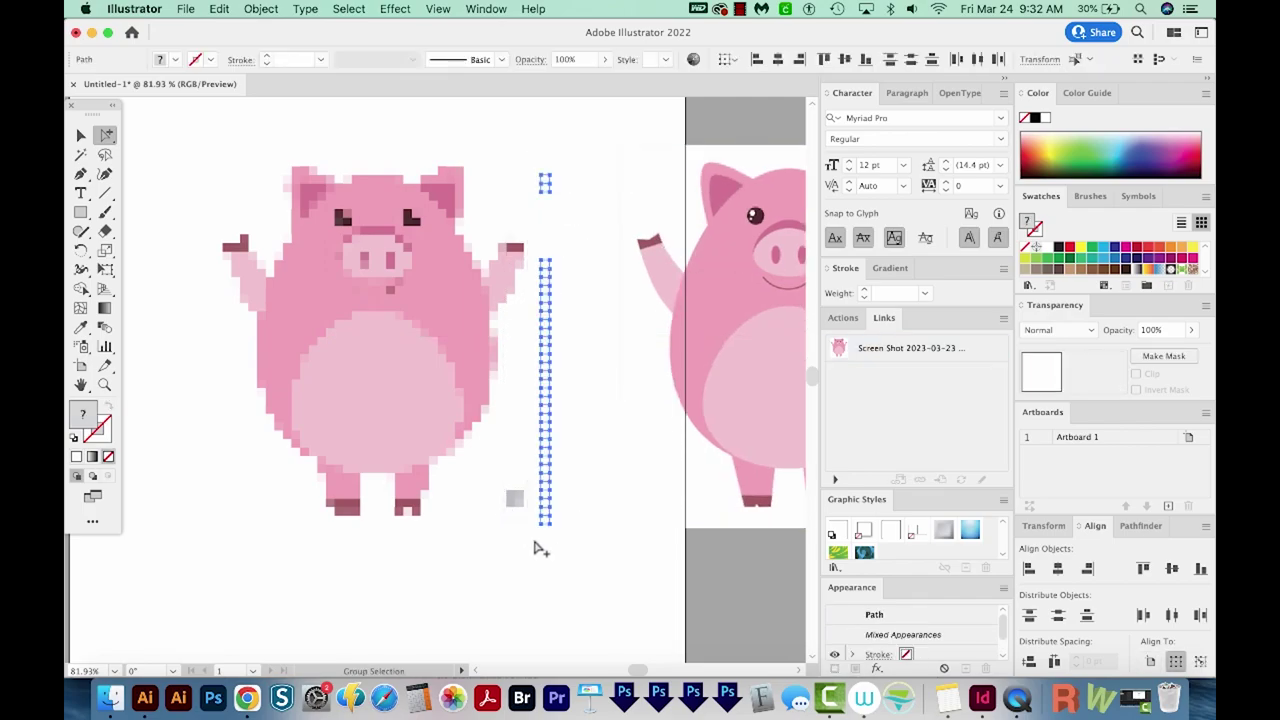
left_click(591, 447)
key("super+y")
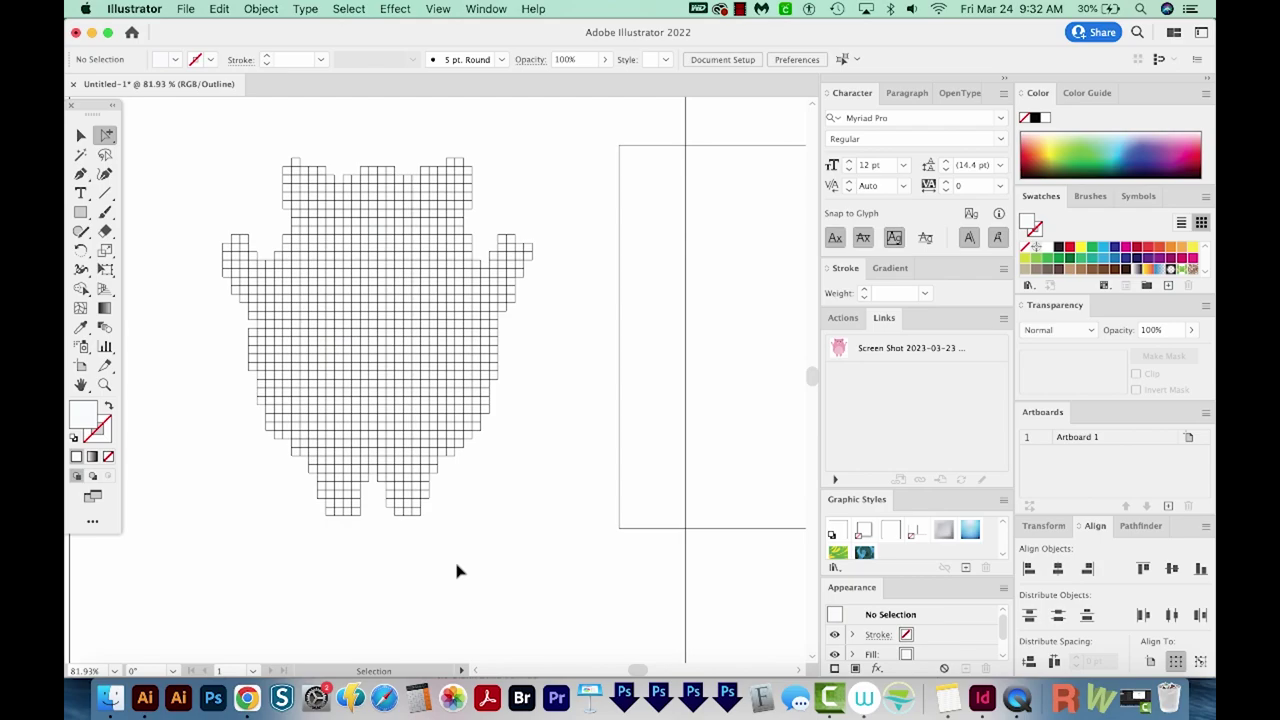
key("super+y")
key("super+y")
key("super+y")
scroll(597, 408, "right", 2)
key("m")
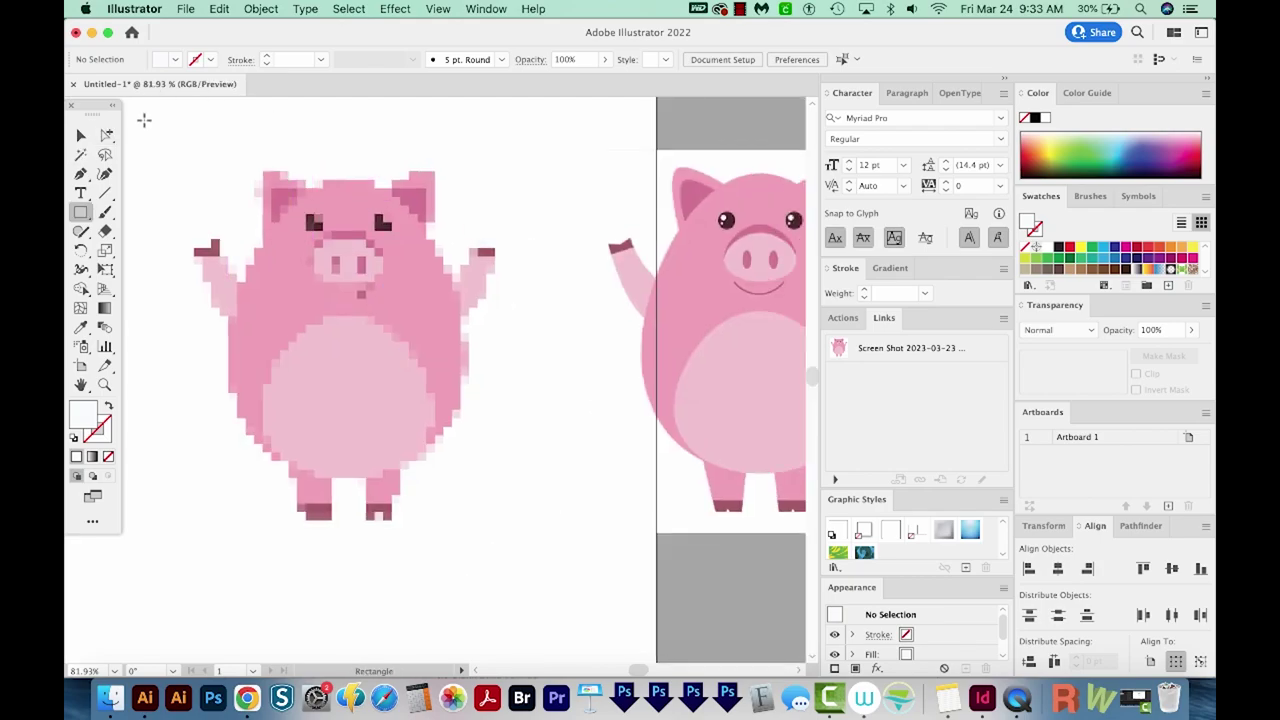
Draw a near-black rectangle over the pixel pig and send it to the back
left_click_drag(144, 128, 566, 588)
left_click(1036, 118)
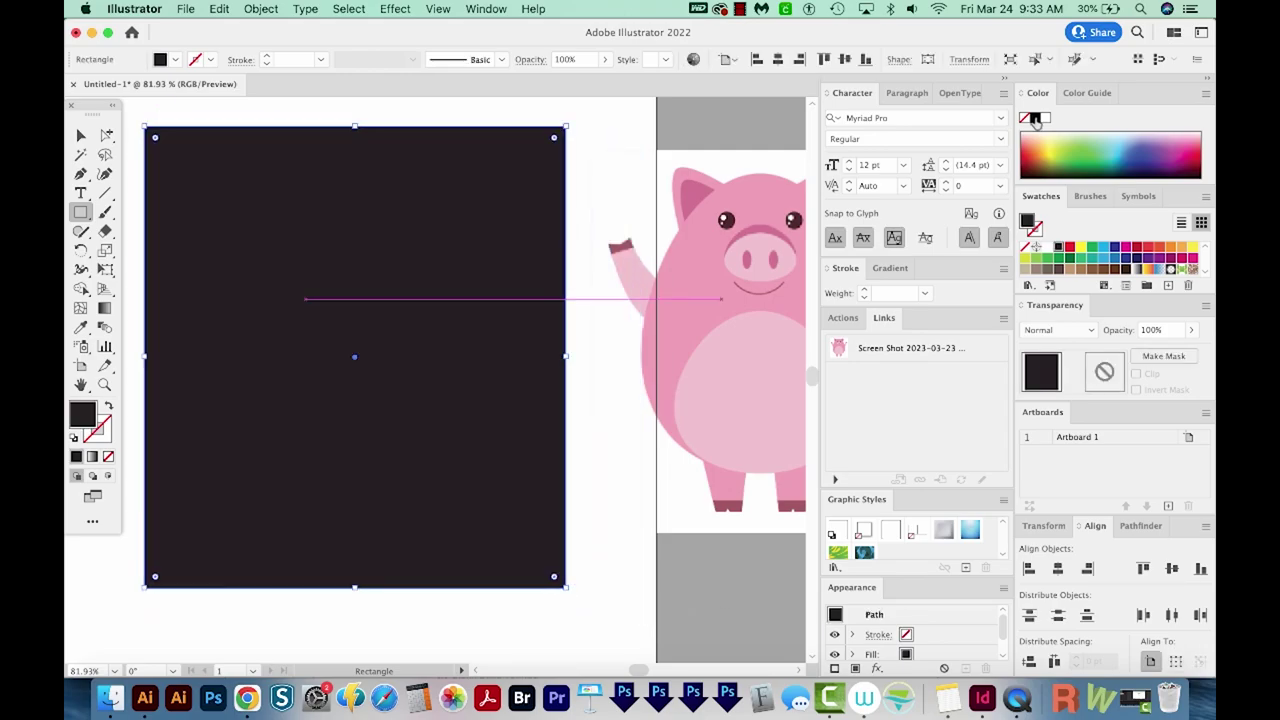
key("shift+super+[")
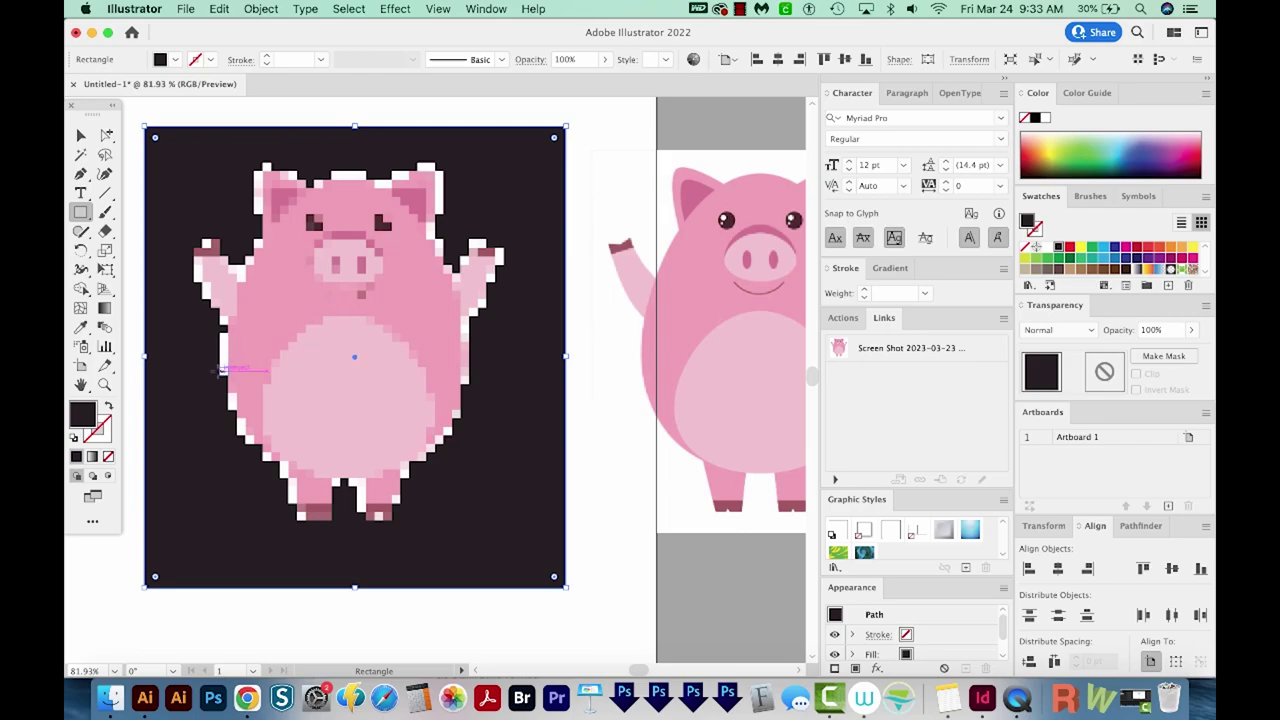
key("super+shift+a")
Use the Magic Wand at tolerance 32 to select the white edge pixels and pink pig pixels
key("y")
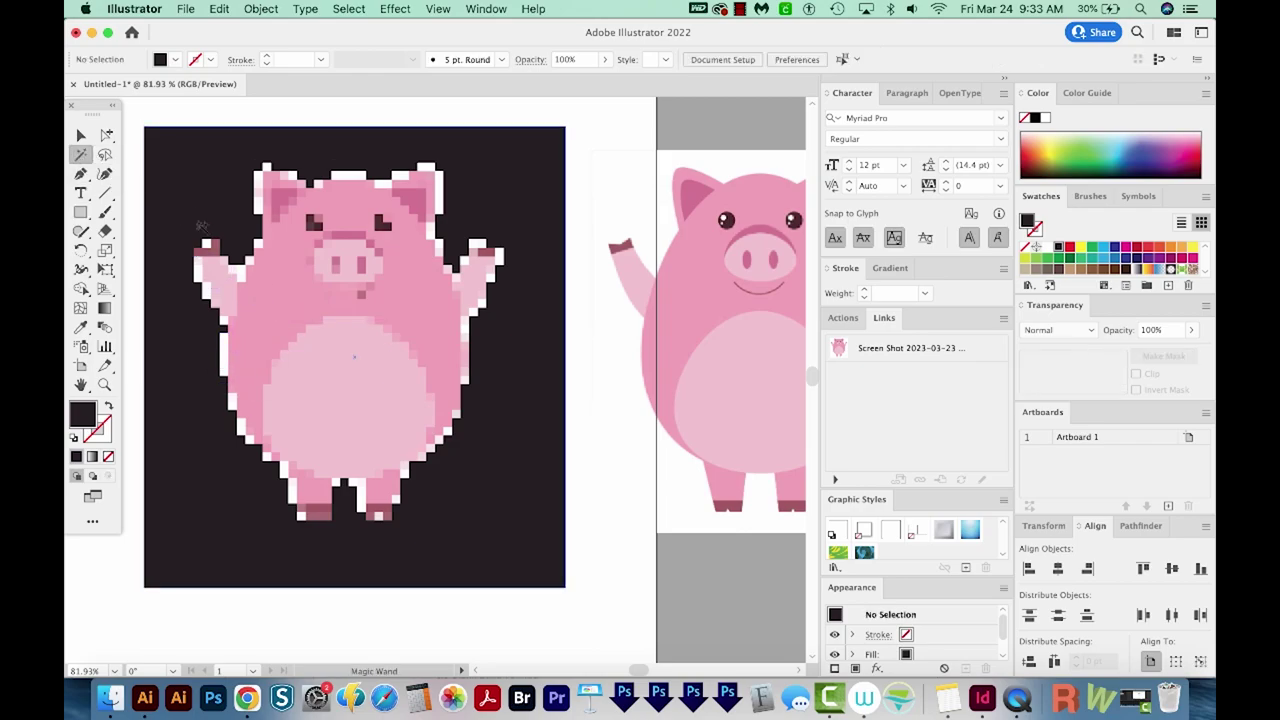
left_click(222, 340)
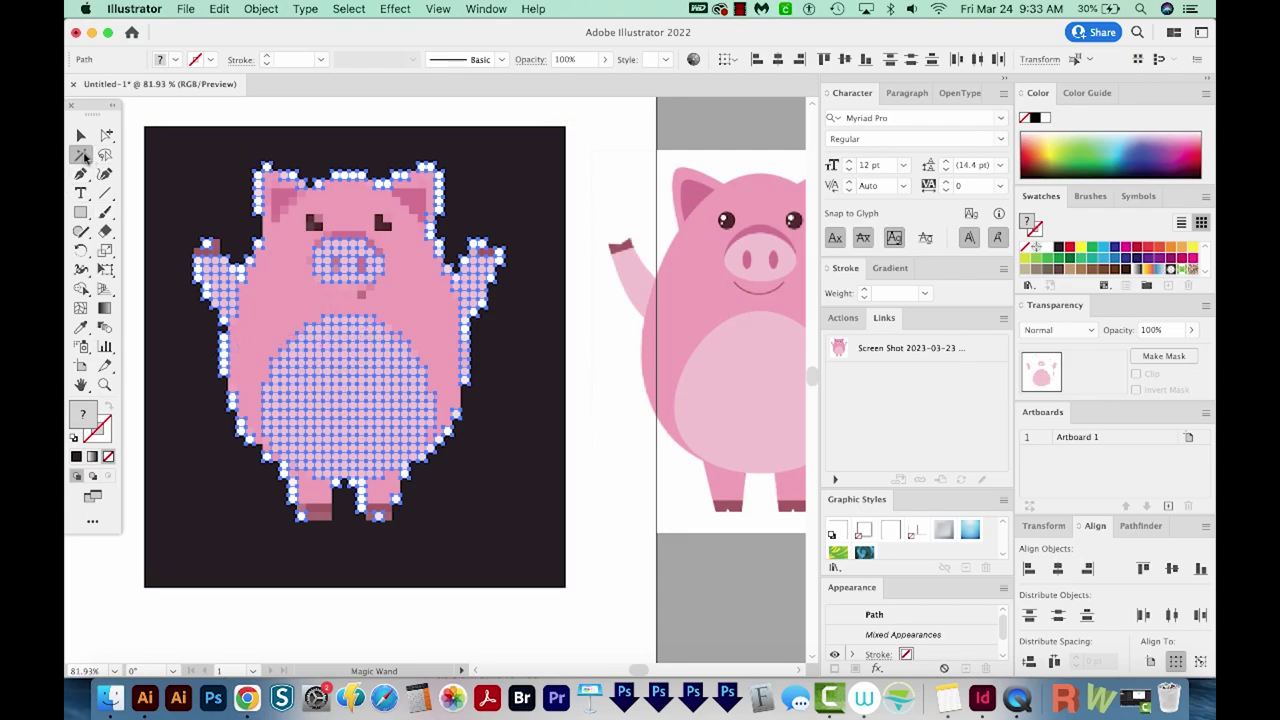
double_click(83, 156)
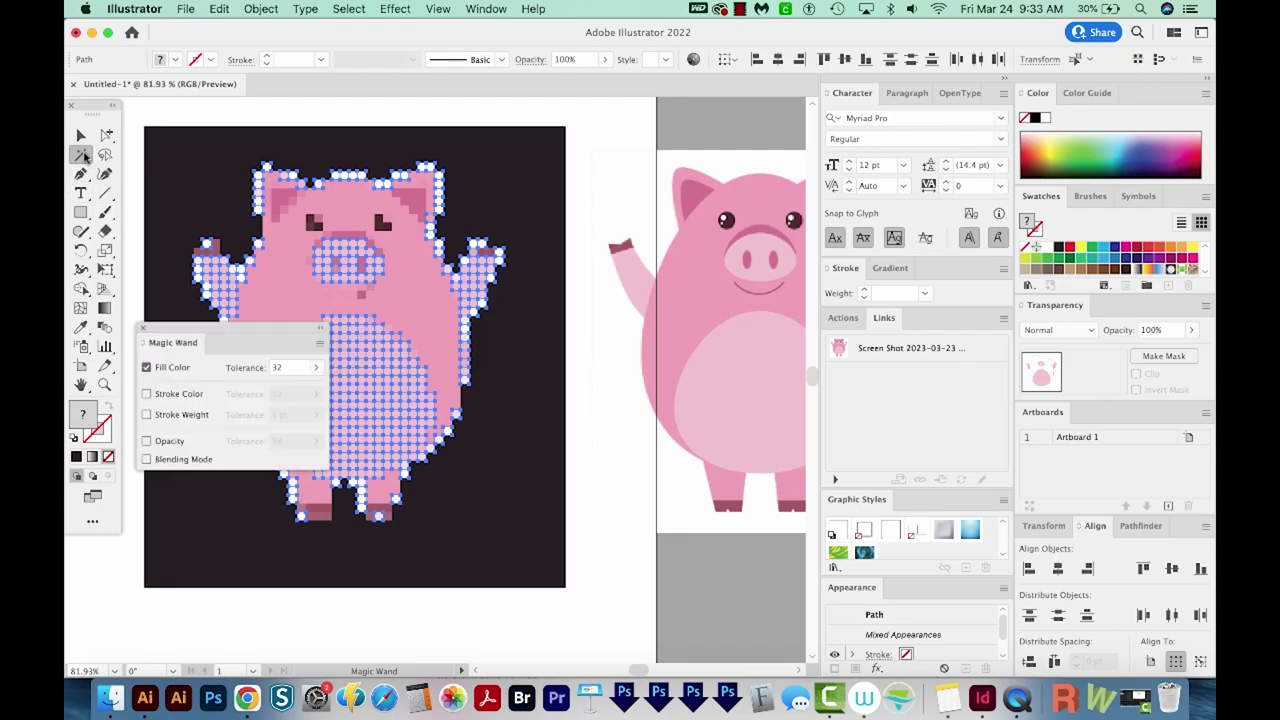
left_click(283, 367)
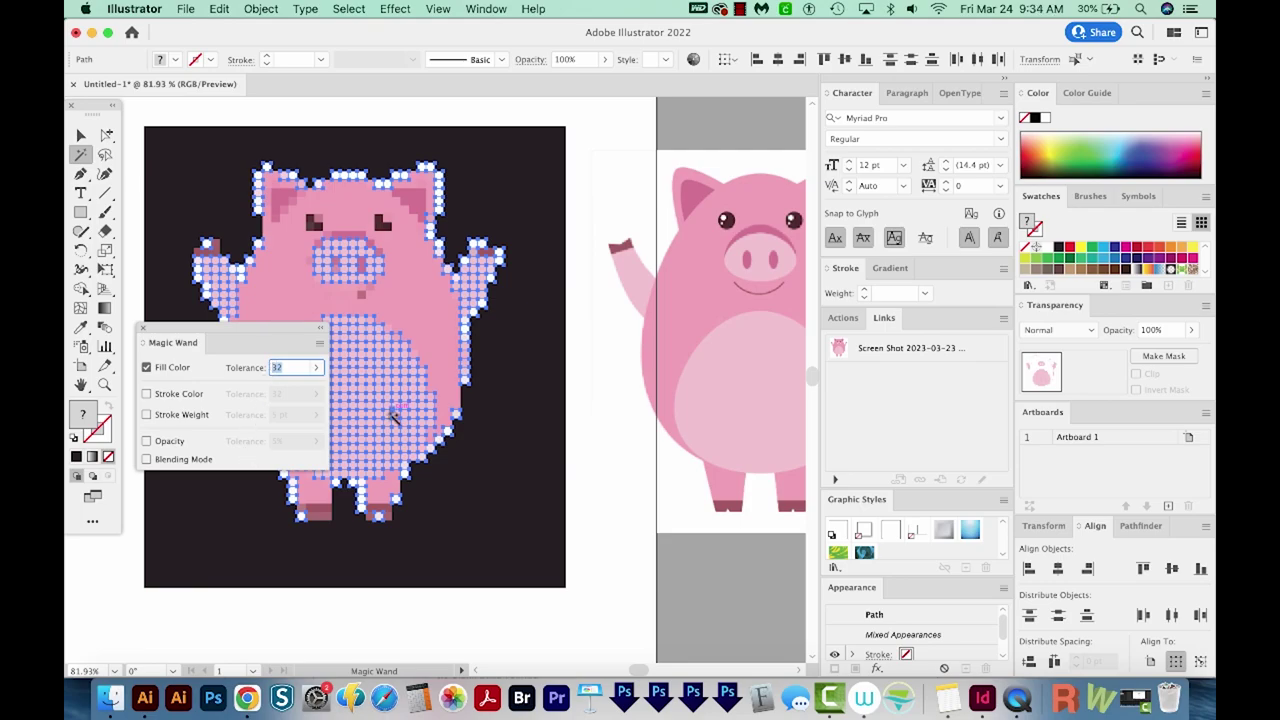
left_click(144, 328)
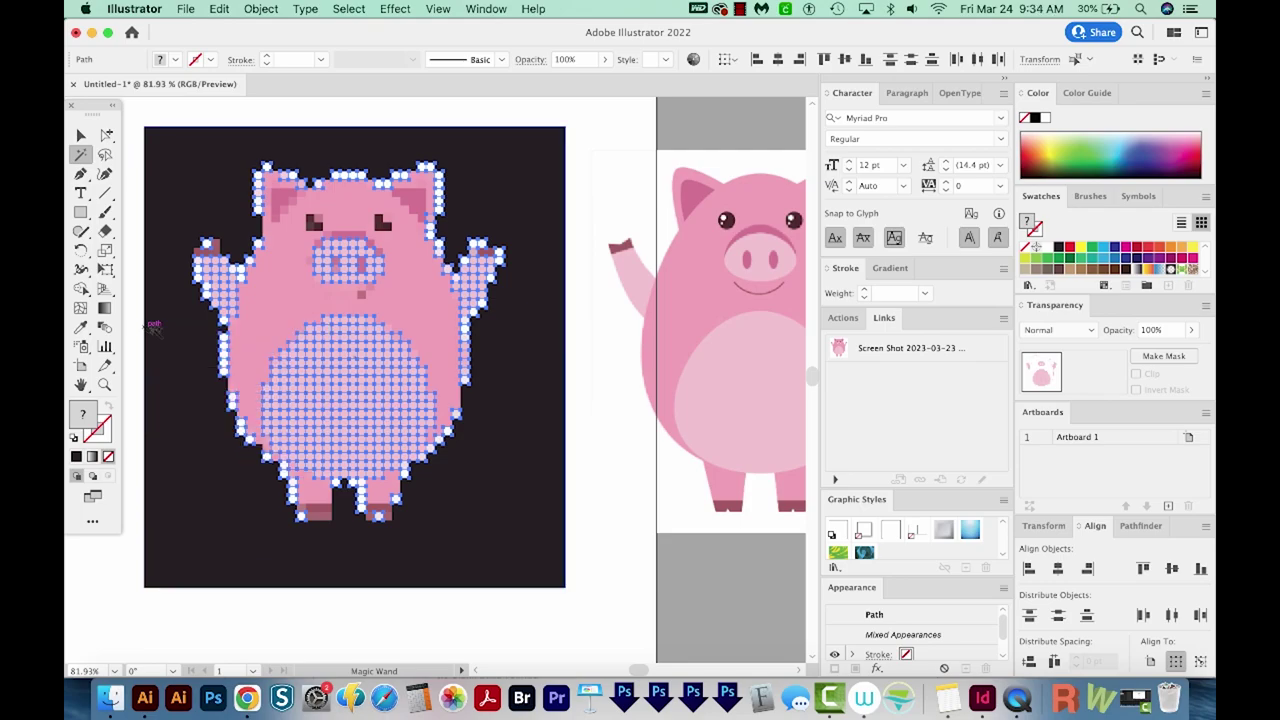
left_click(186, 238)
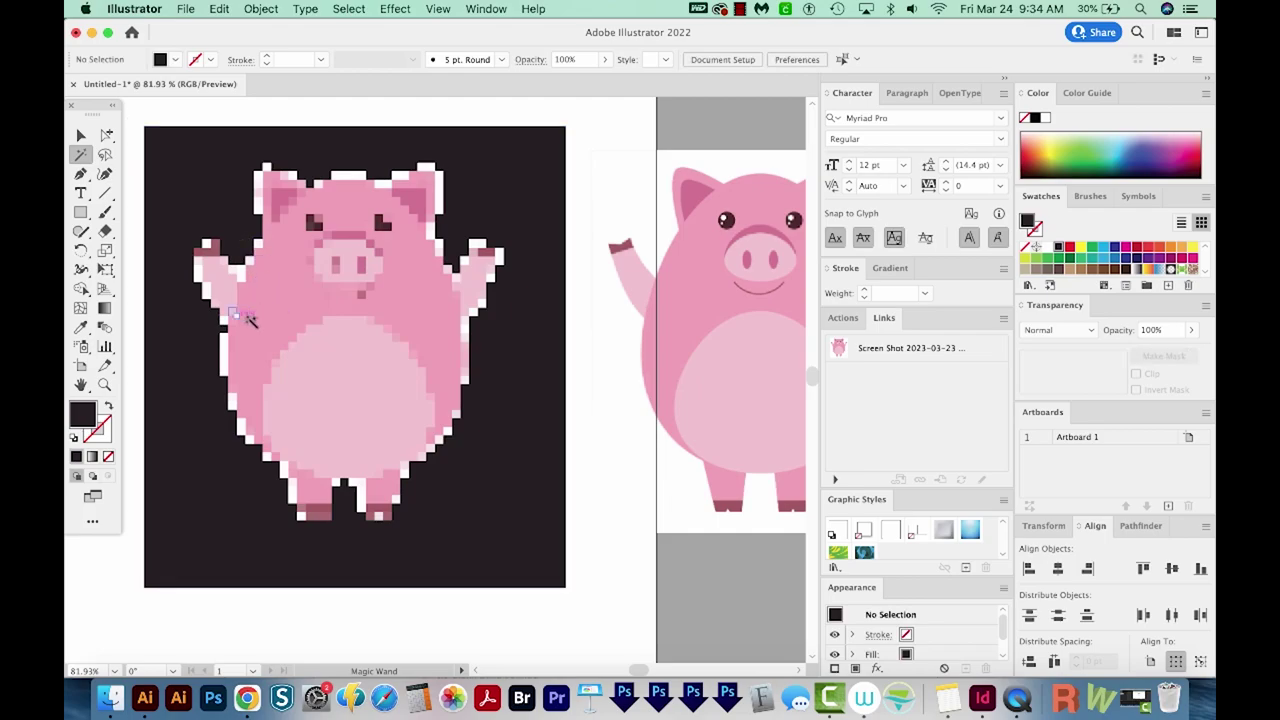
left_click(242, 265)
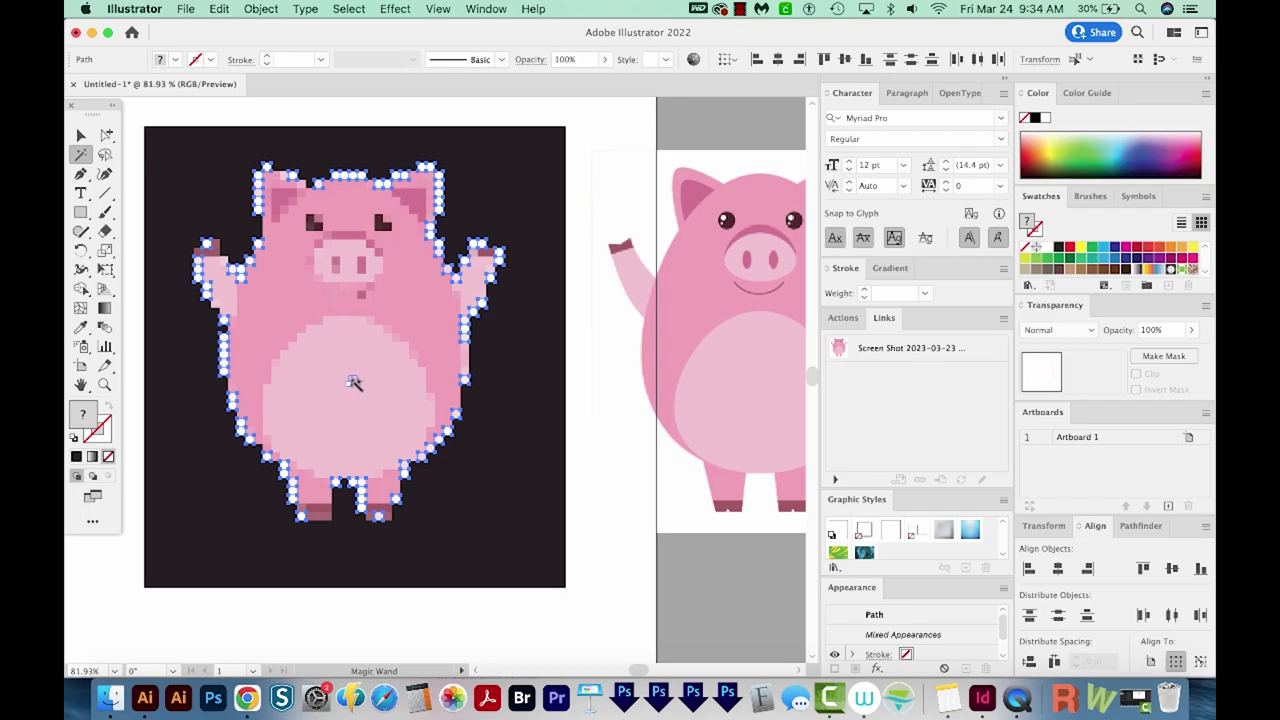
key("super+shift+a")
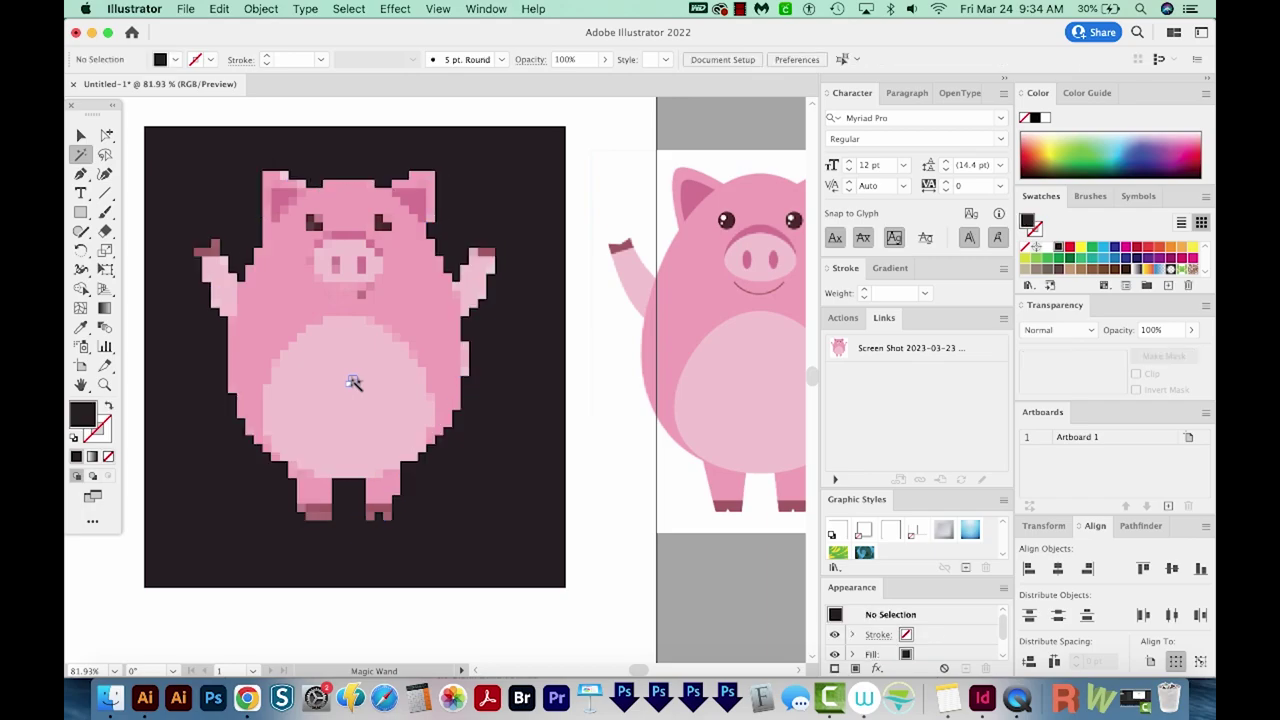
left_click(438, 407, "alt")
scroll(438, 407, "left", 2)
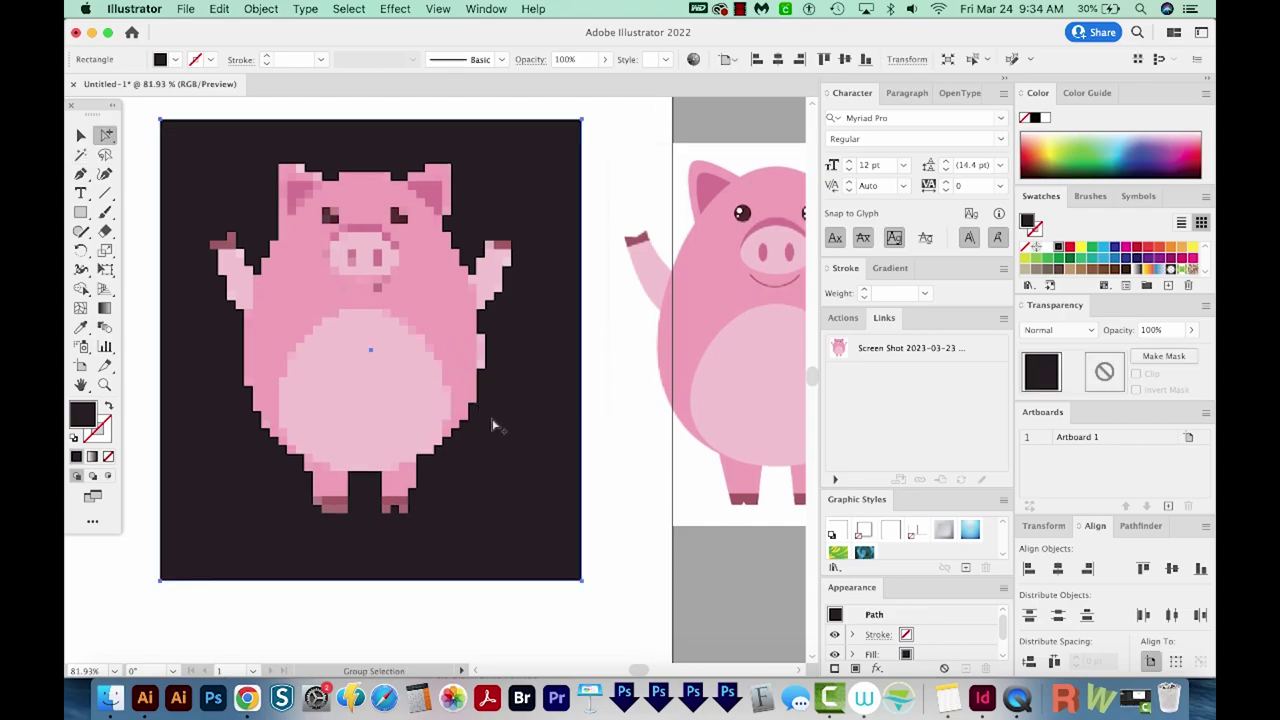
Delete the dark background rectangle behind the pixel pig
key("Delete")
left_click_drag(514, 400, 453, 403)
left_click(474, 213)
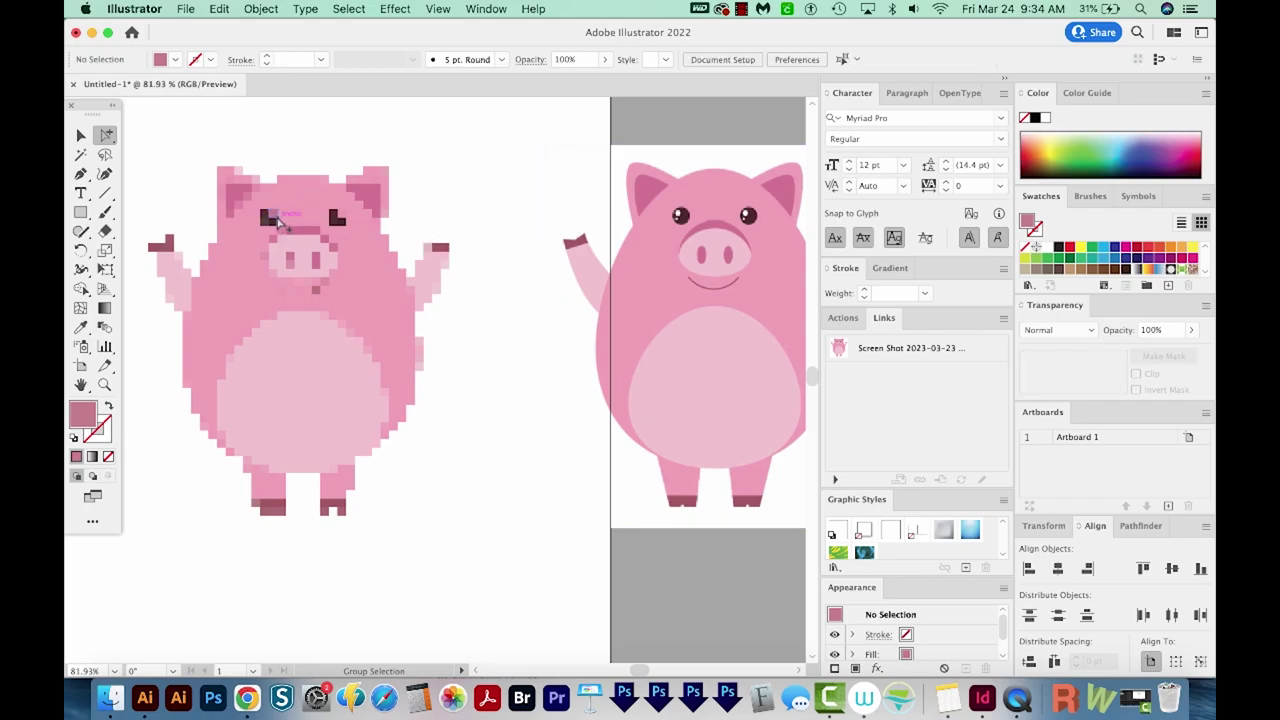
Turn one pixel in the pig's left eye white as a highlight
left_click(272, 216)
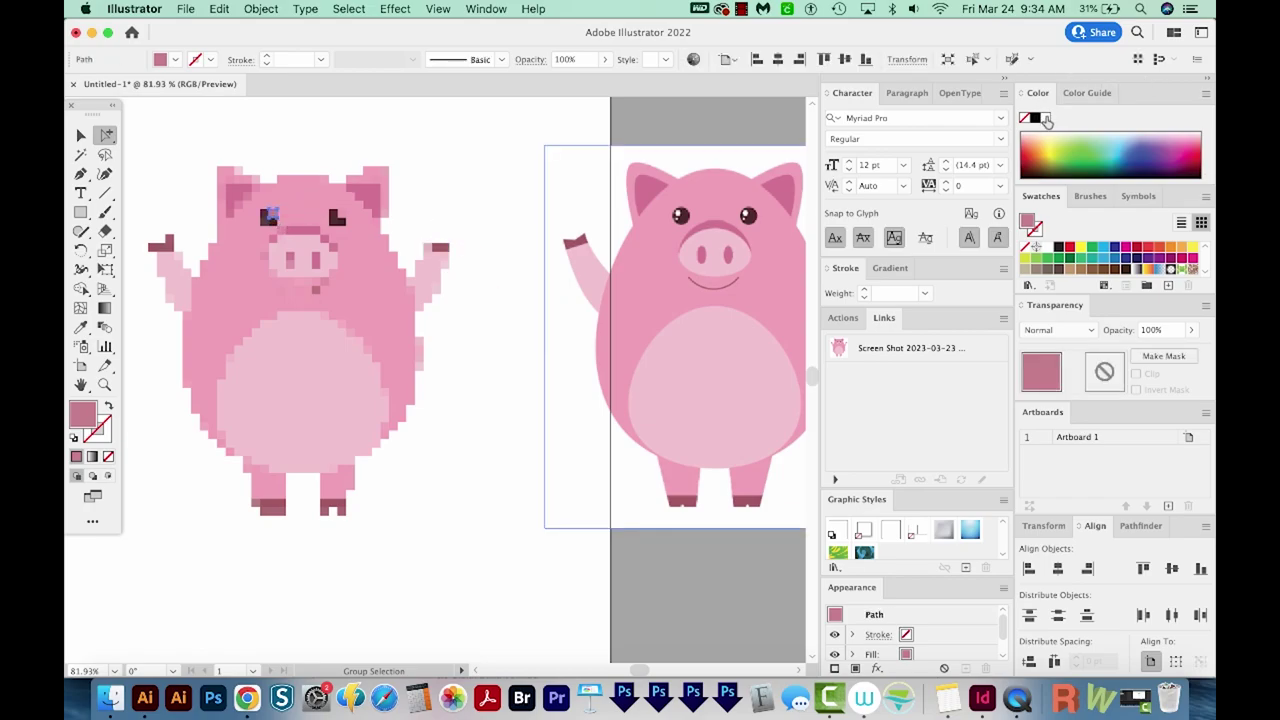
left_click(1046, 119)
left_click(443, 143)
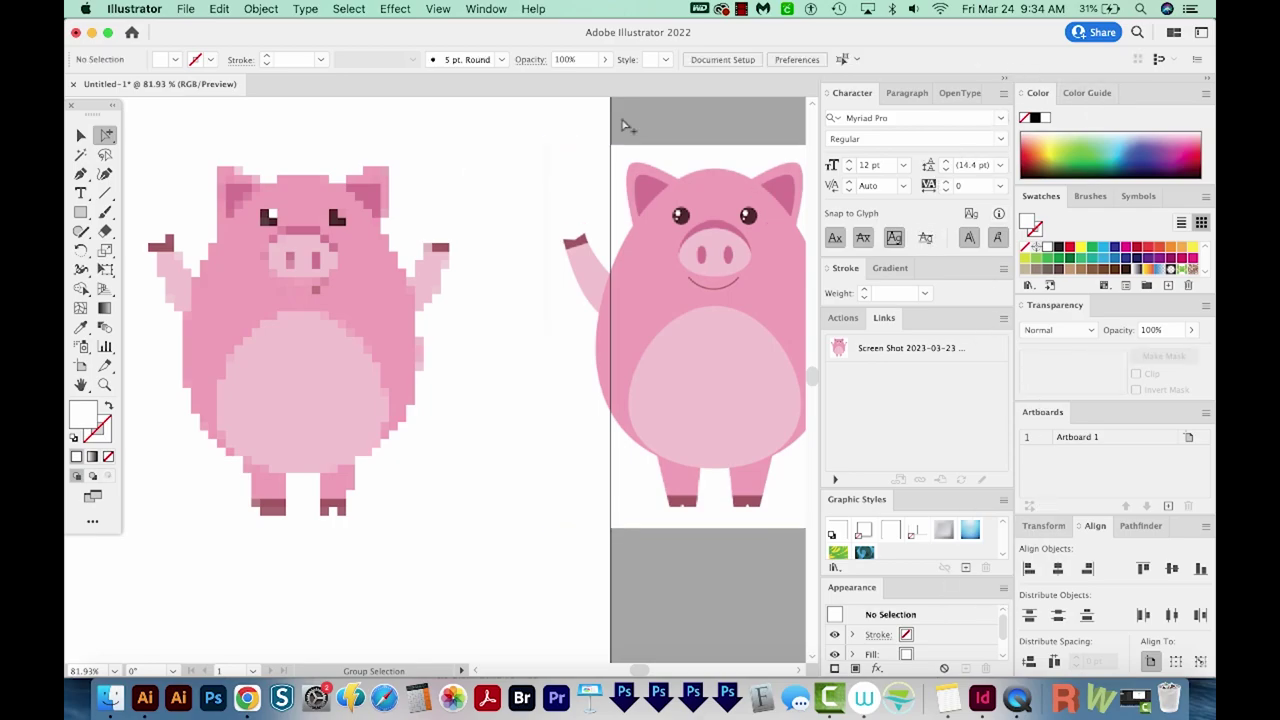
left_click(484, 9)
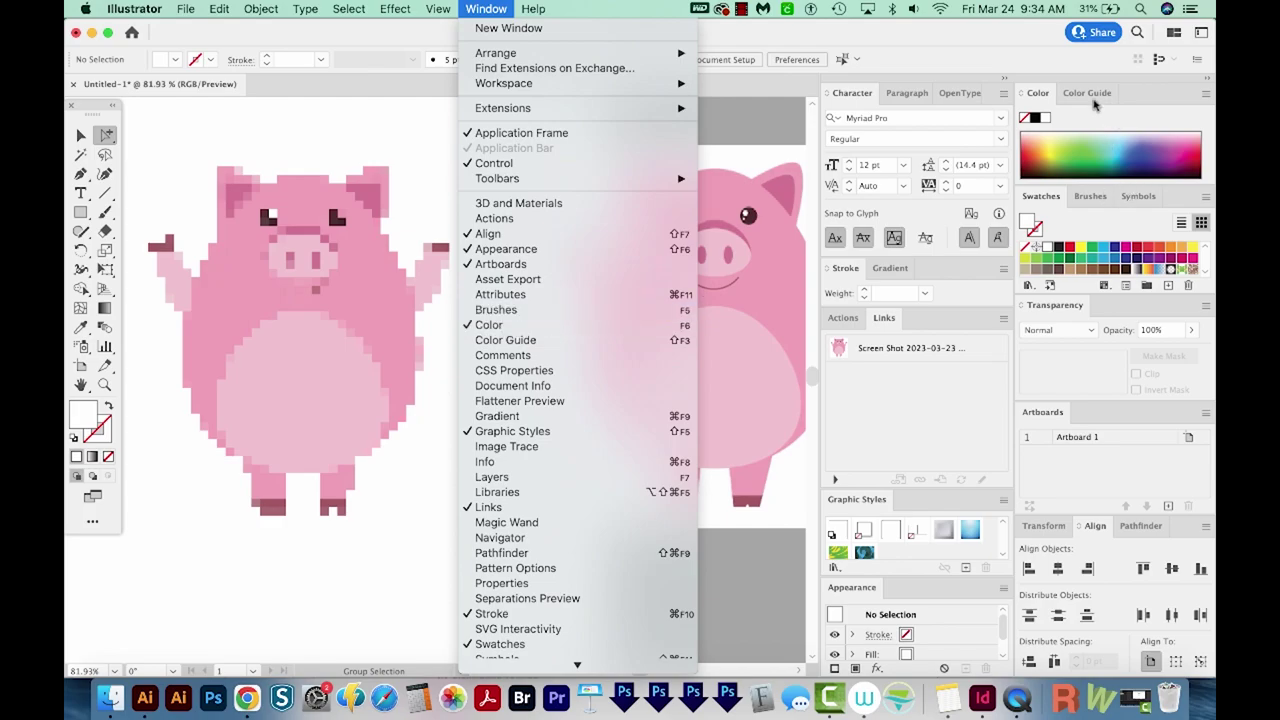
left_click(1144, 104)
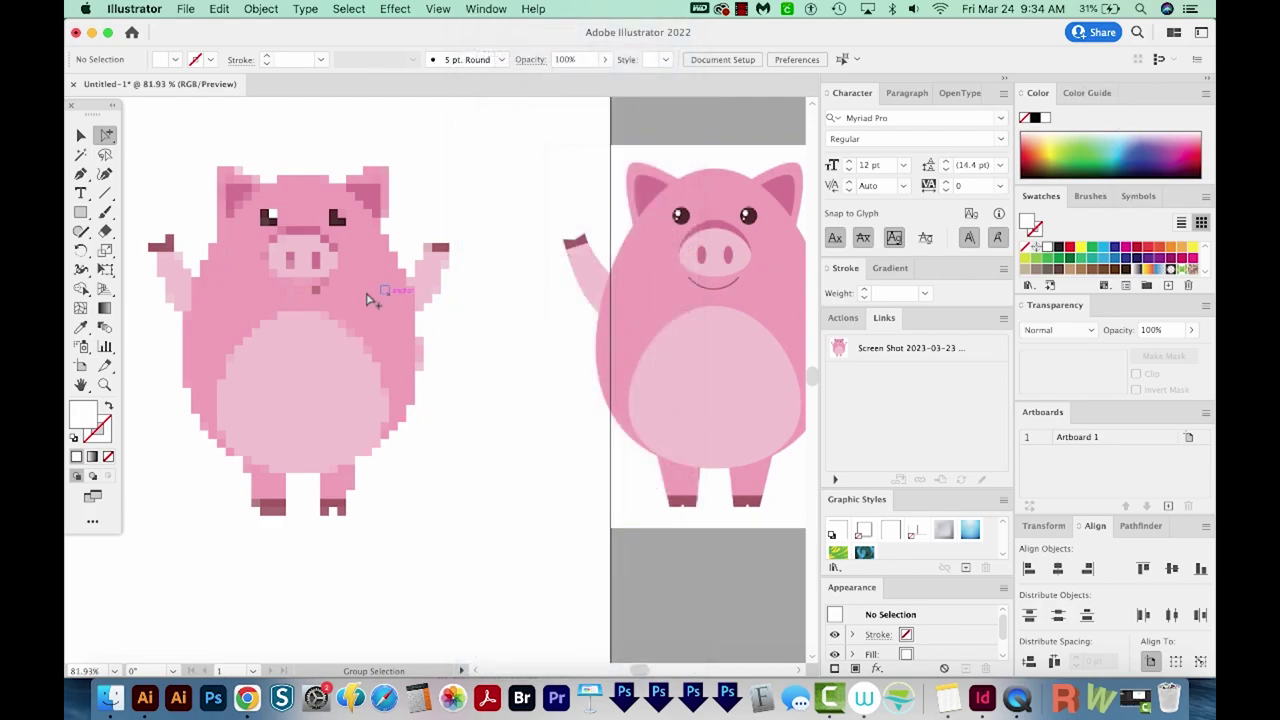
scroll(370, 298, "left", 2)
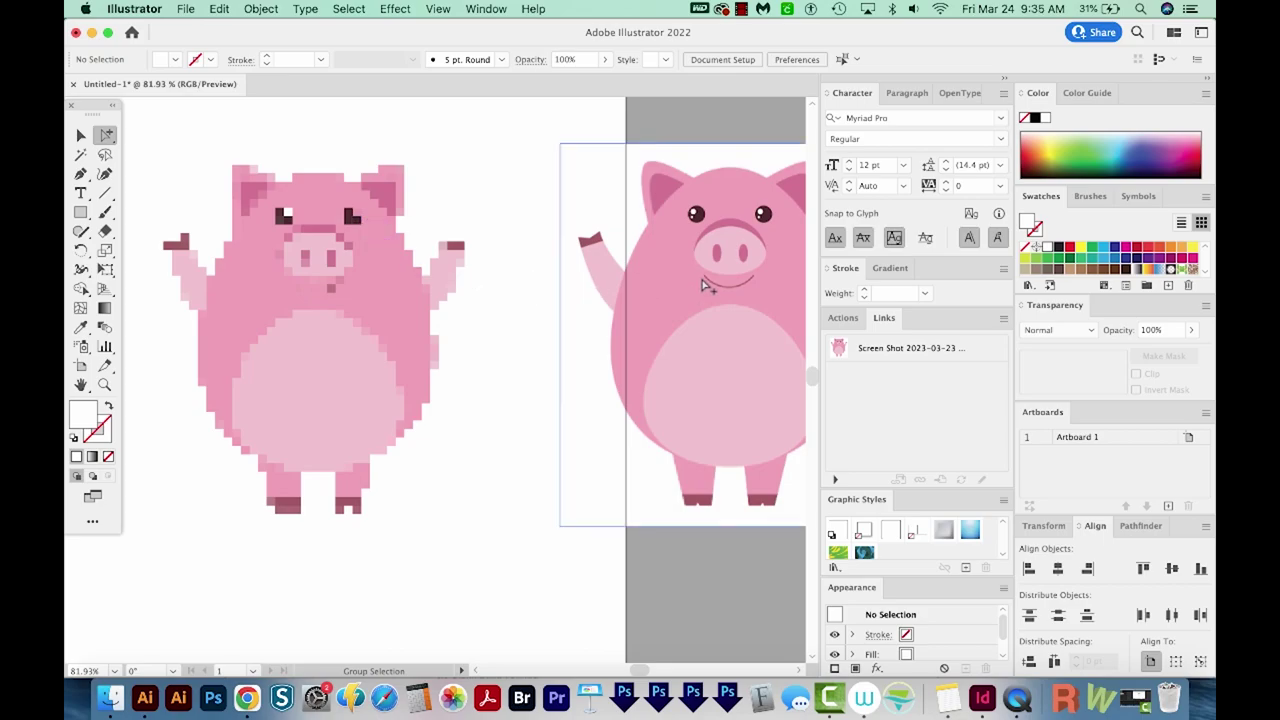
key("z")
left_click(308, 254)
Direct-select the dark mouth pixel and drag it down one step below the snout
key("a")
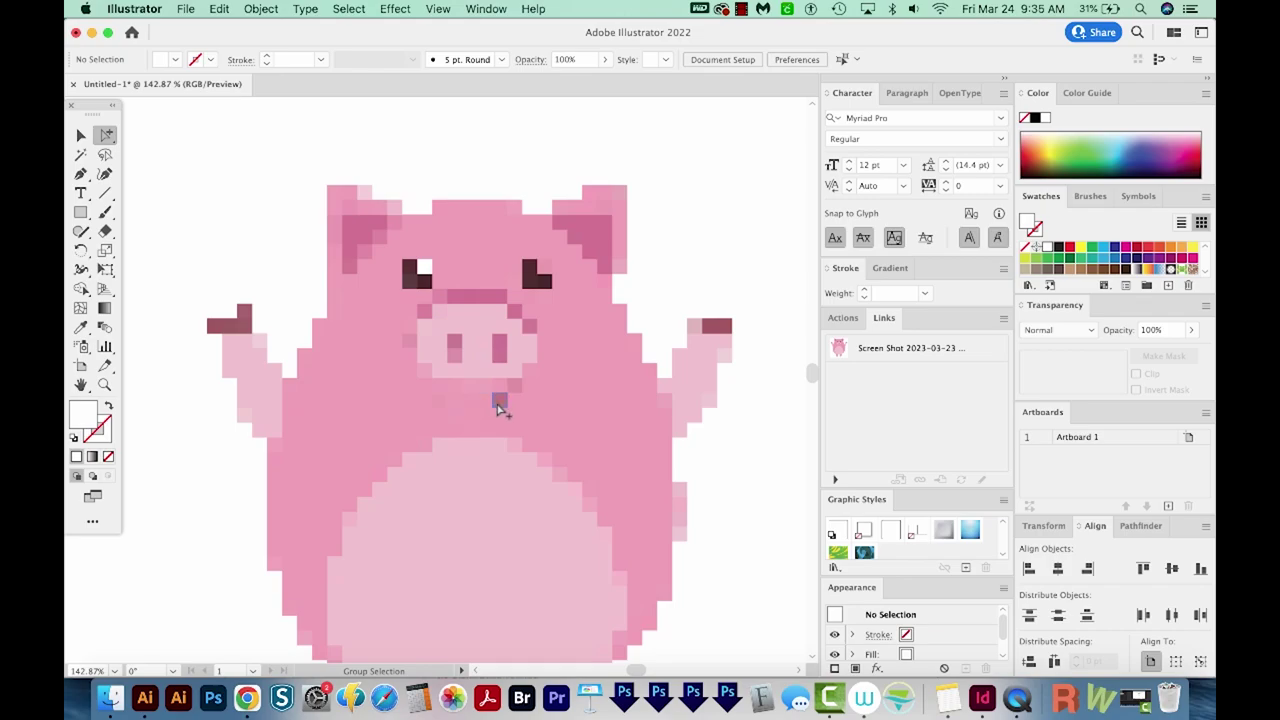
left_click(500, 404)
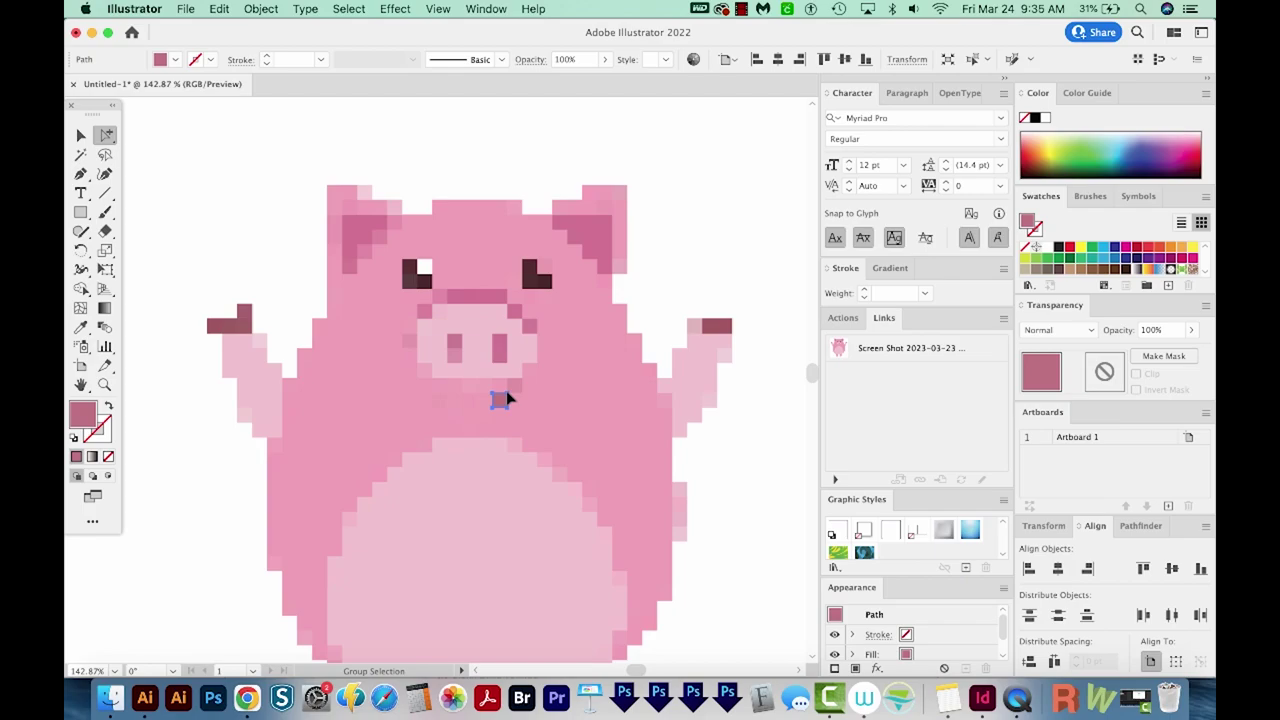
left_click_drag(505, 399, 494, 399)
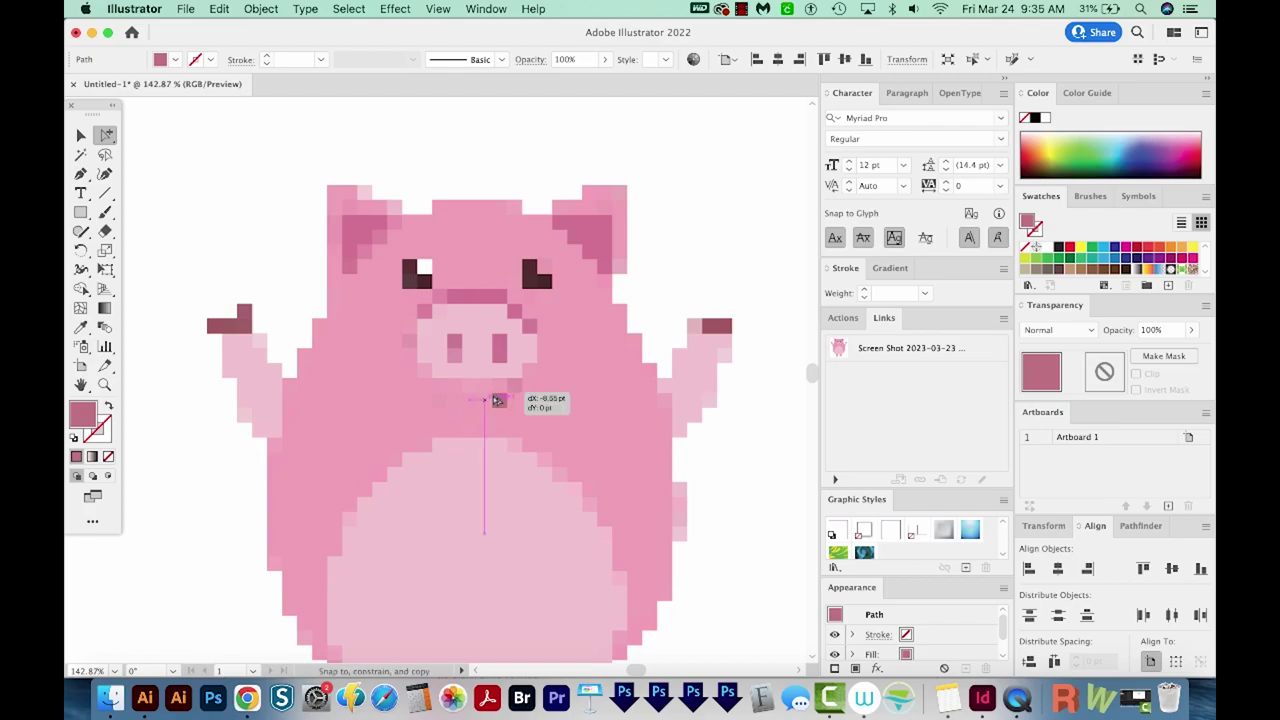
left_click_drag(496, 399, 498, 400)
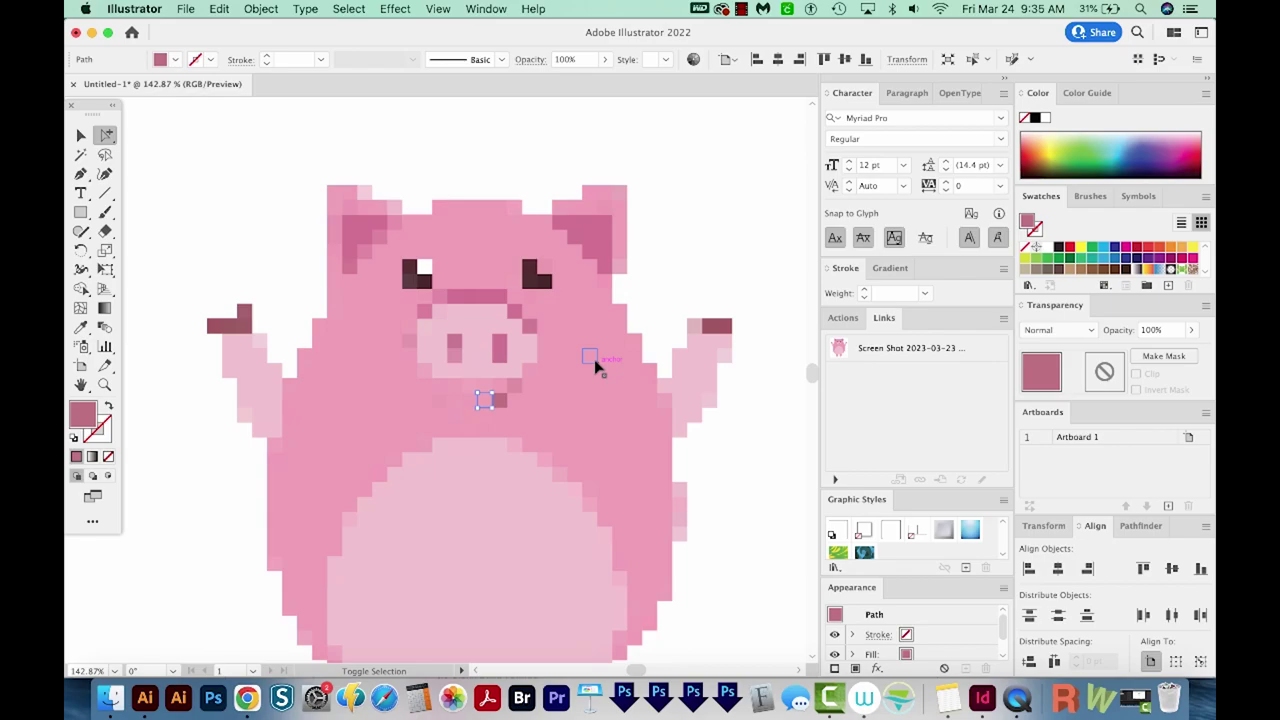
Turn on Snap to Pixel and place a copy of the mouth pixel directly to its left
left_click(438, 9)
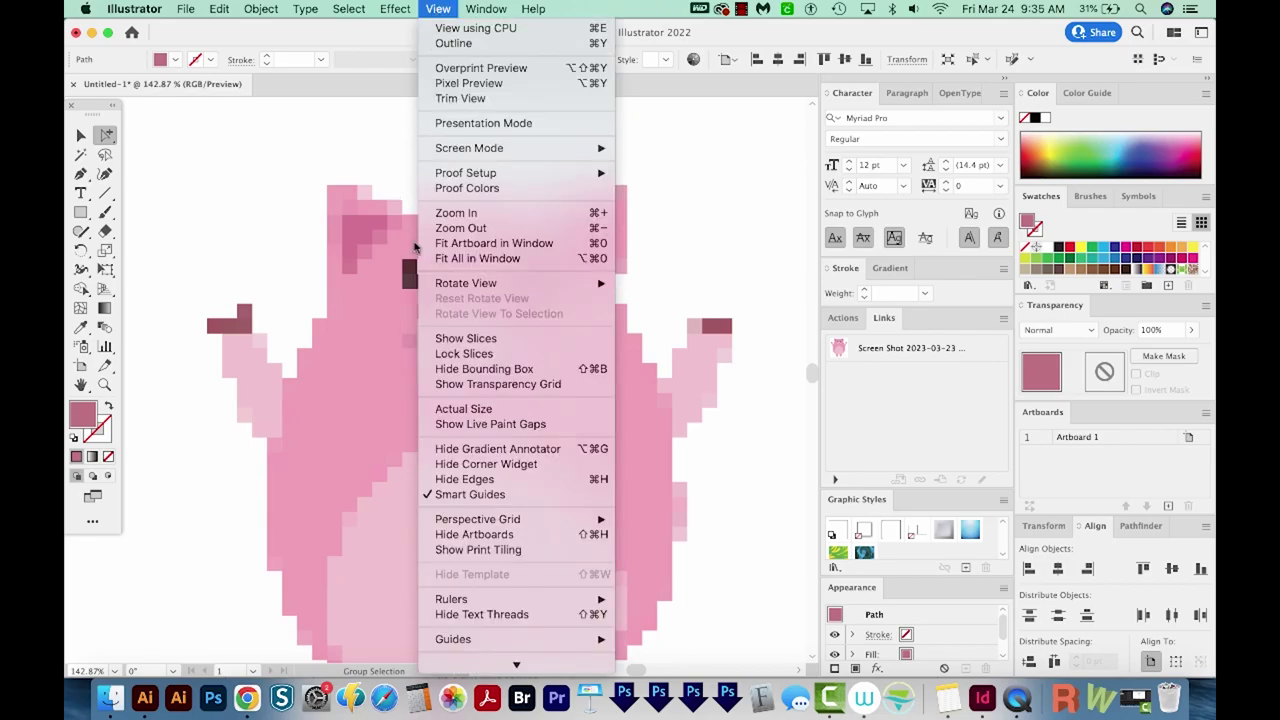
scroll(470, 534, "down", 5)
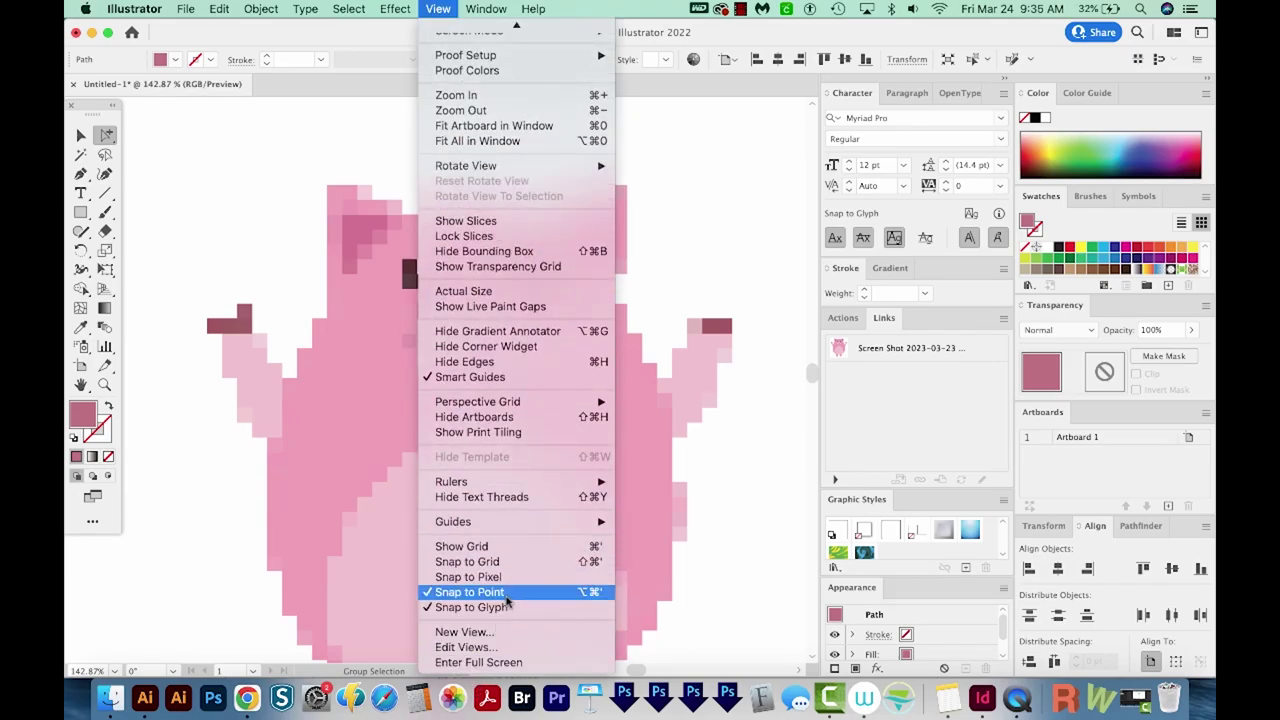
left_click(505, 577)
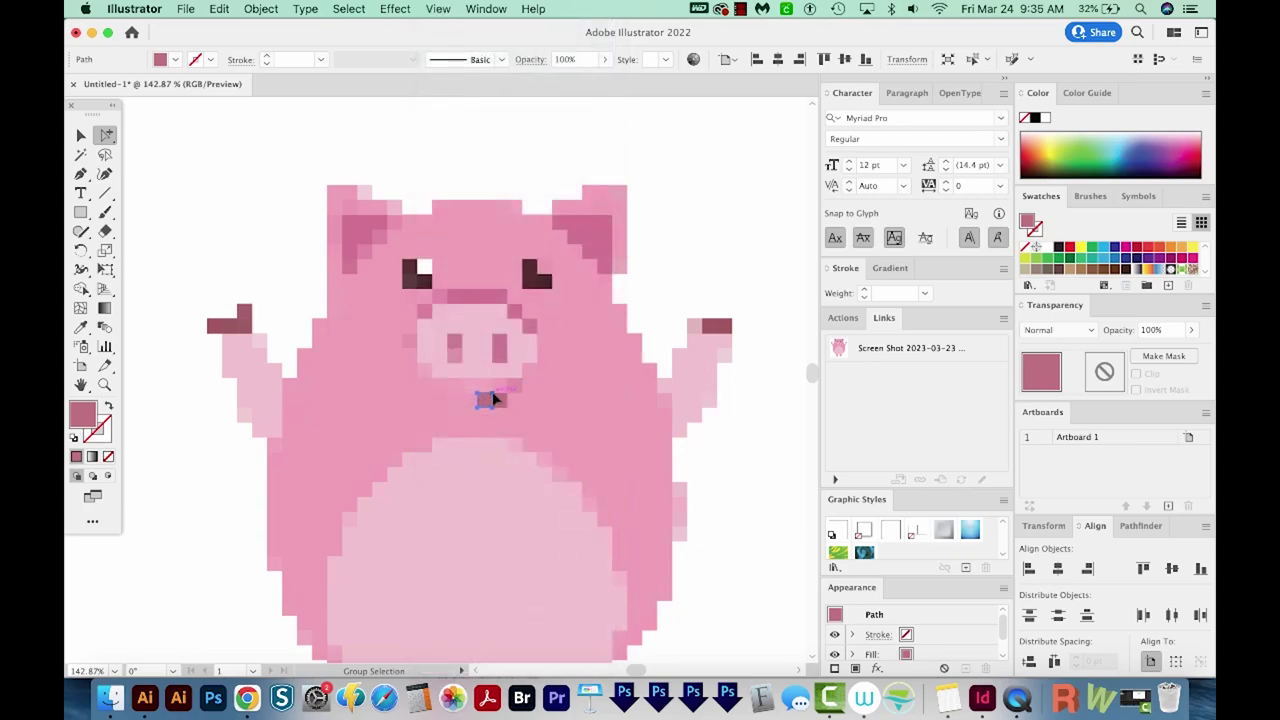
left_click_drag(490, 400, 479, 399)
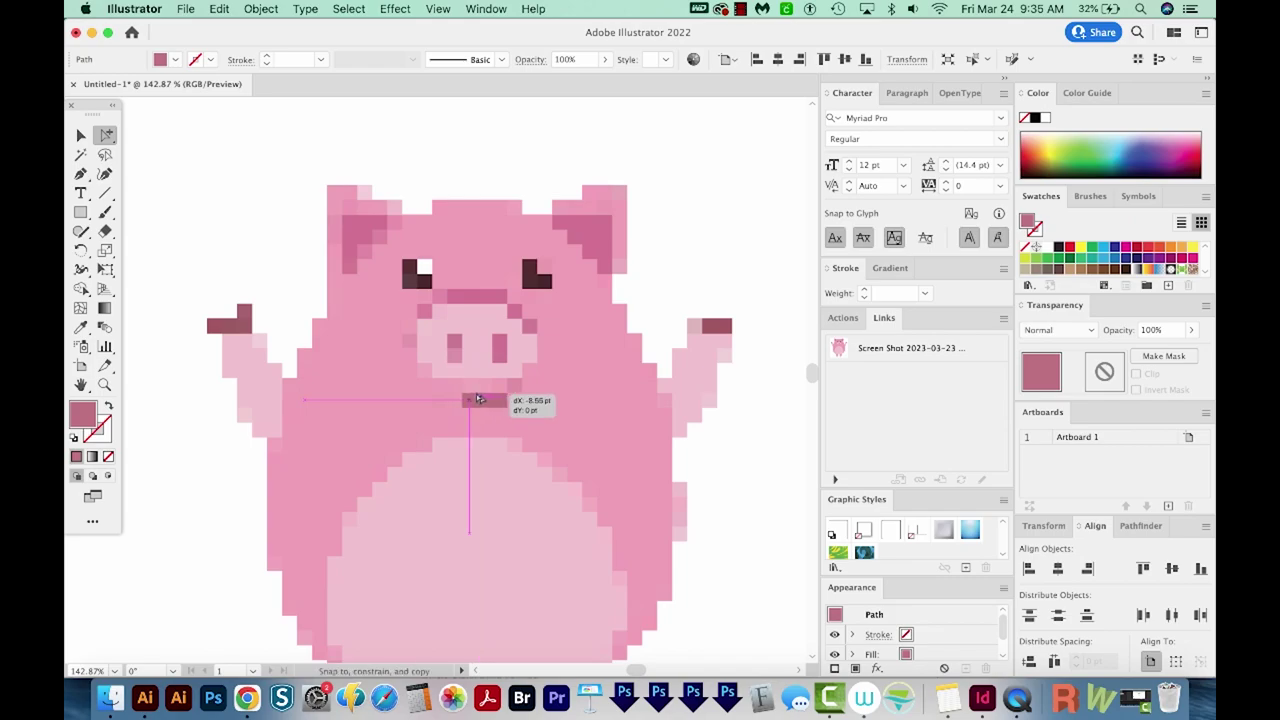
left_click_drag(479, 399, 477, 400)
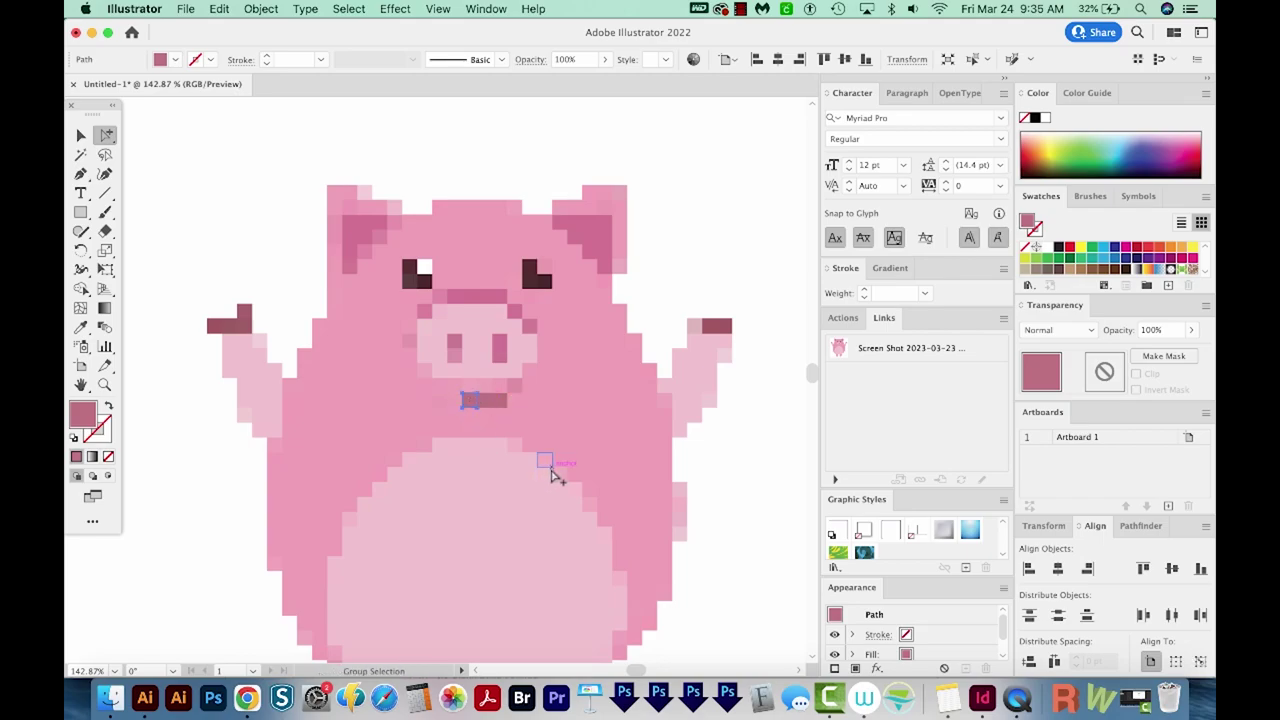
Undo the extra copy and apply Transform Again to duplicate the mouth pixel
key("super+z")
key("super+z")
left_click(260, 9)
mouse_move(300, 28)
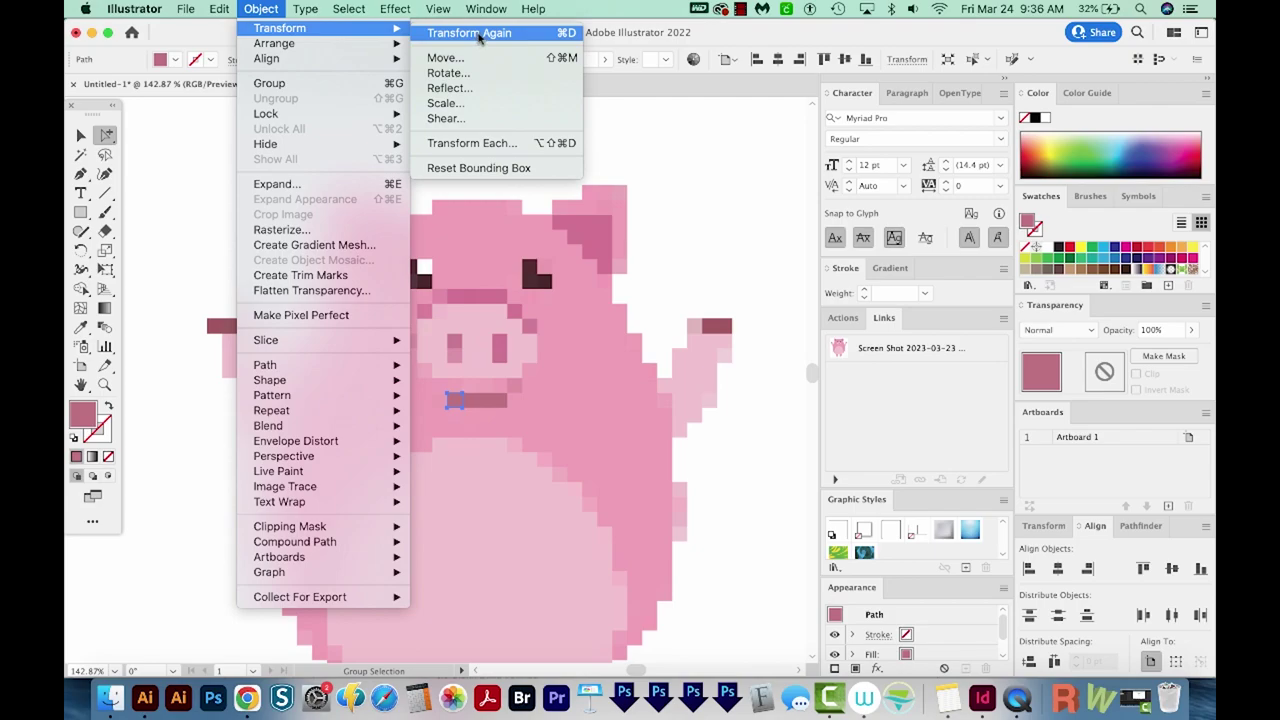
left_click(515, 38)
Position the new pixel as a raised smile corner, then marquee-select the odd right-side pixels
left_click_drag(500, 416, 525, 390)
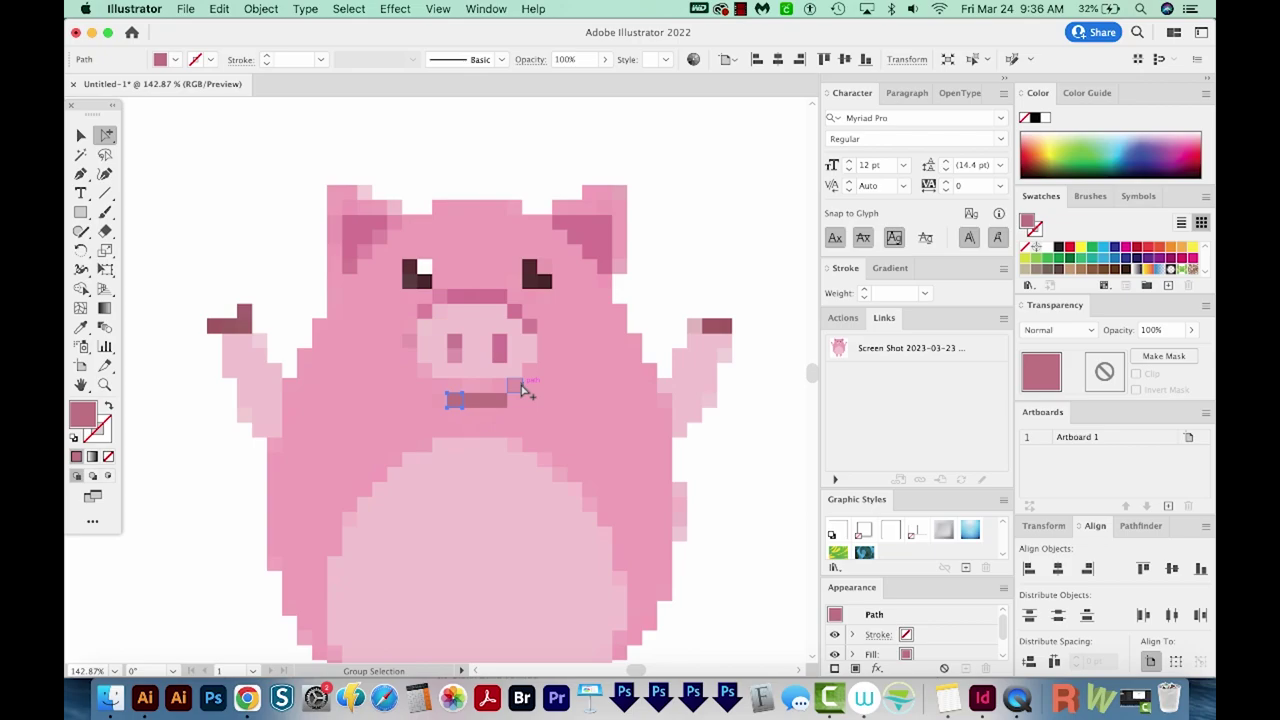
left_click_drag(524, 391, 520, 398)
left_click_drag(520, 398, 445, 428)
key("super+equal")
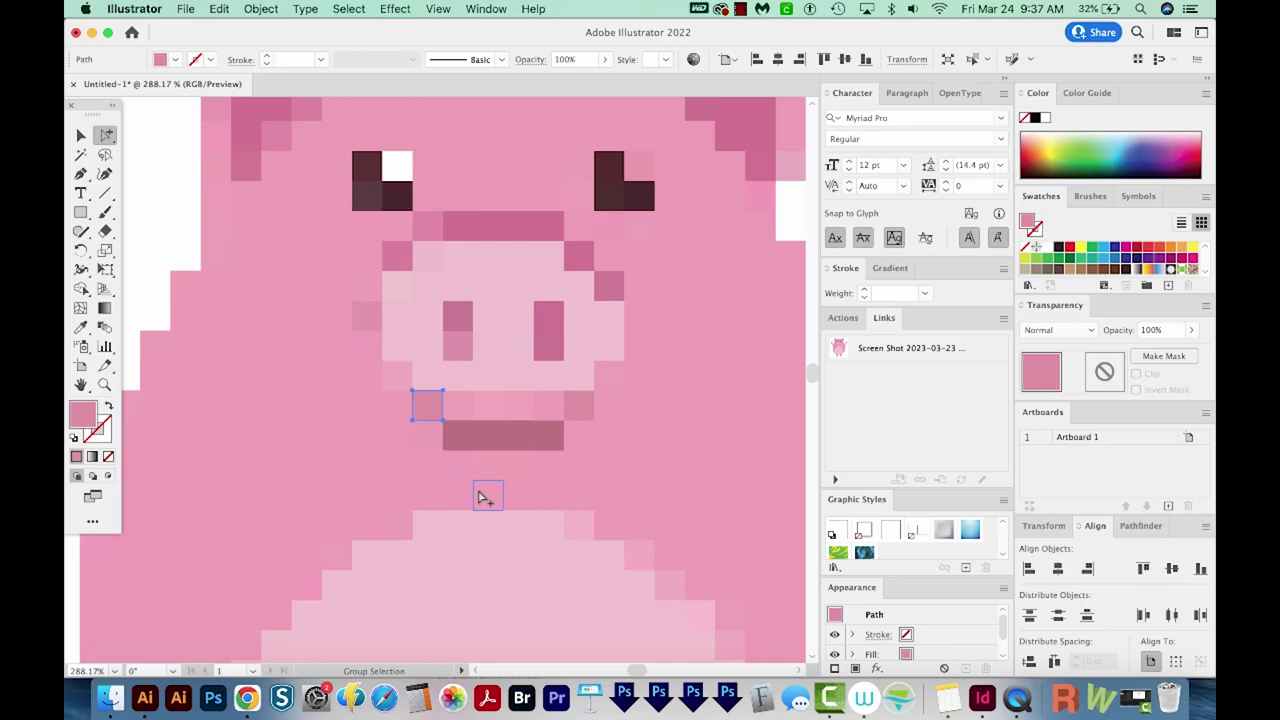
key("super+minus")
key("super+minus")
left_click_drag(732, 375, 694, 457)
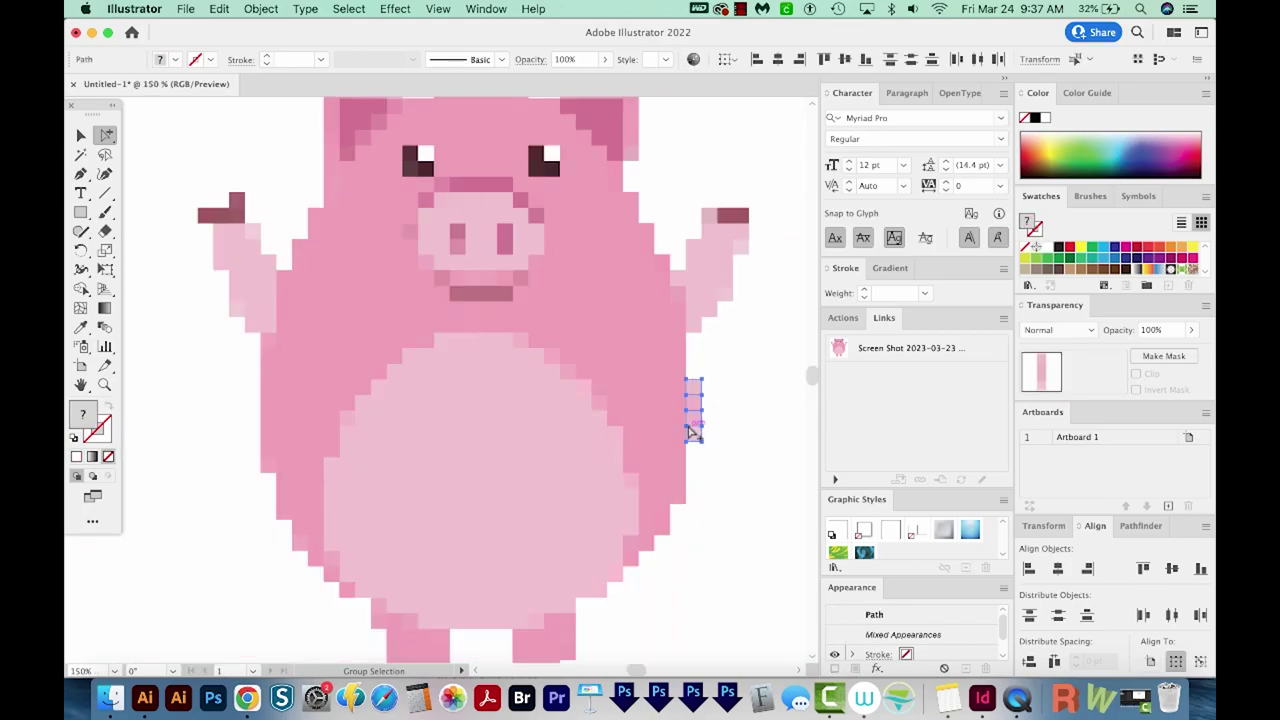
Give the selected right-flank pixels the body pink with the Eyedropper, then deselect them
key("i")
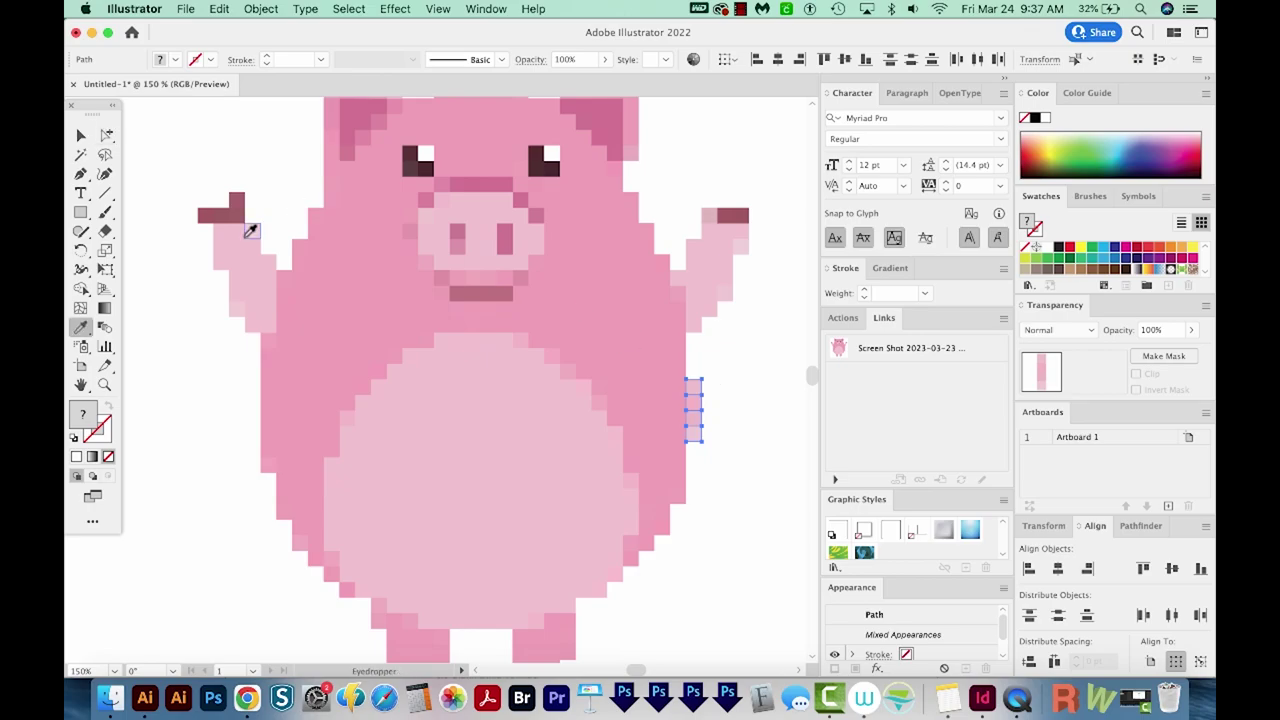
left_click(314, 369)
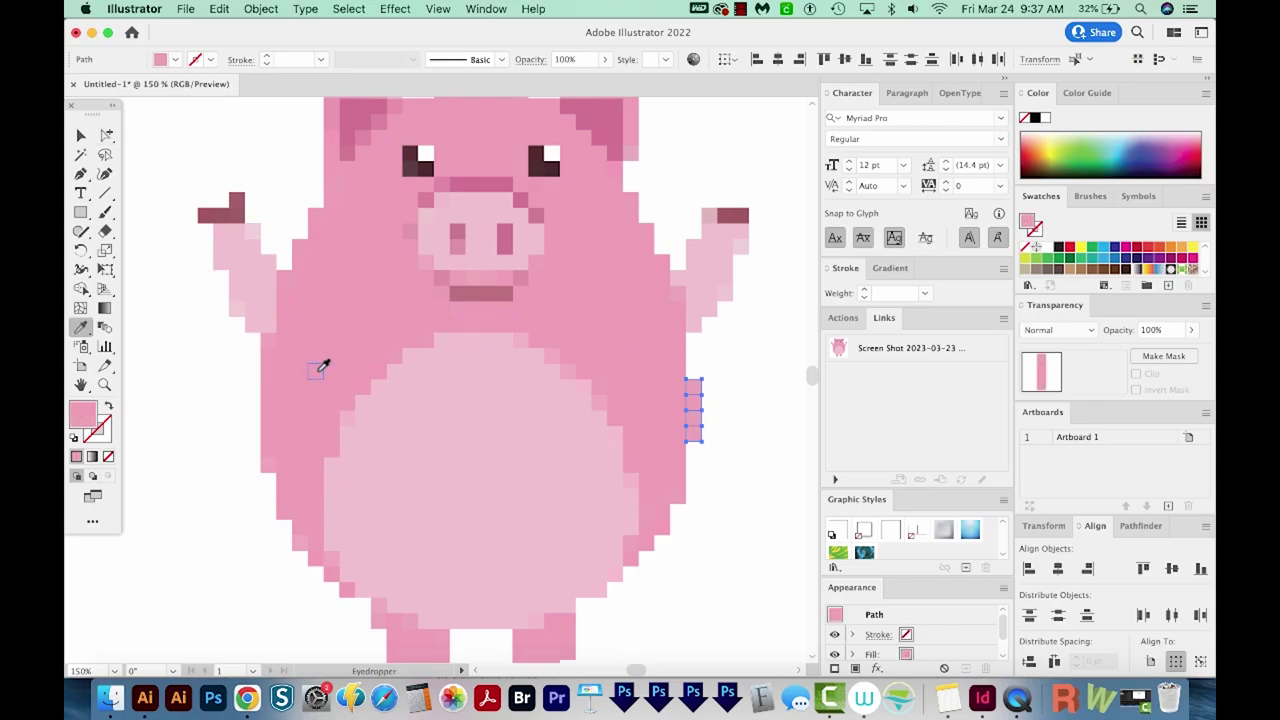
key("super+shift+a")
scroll(694, 500, "down", 2)
scroll(731, 451, "up", 2)
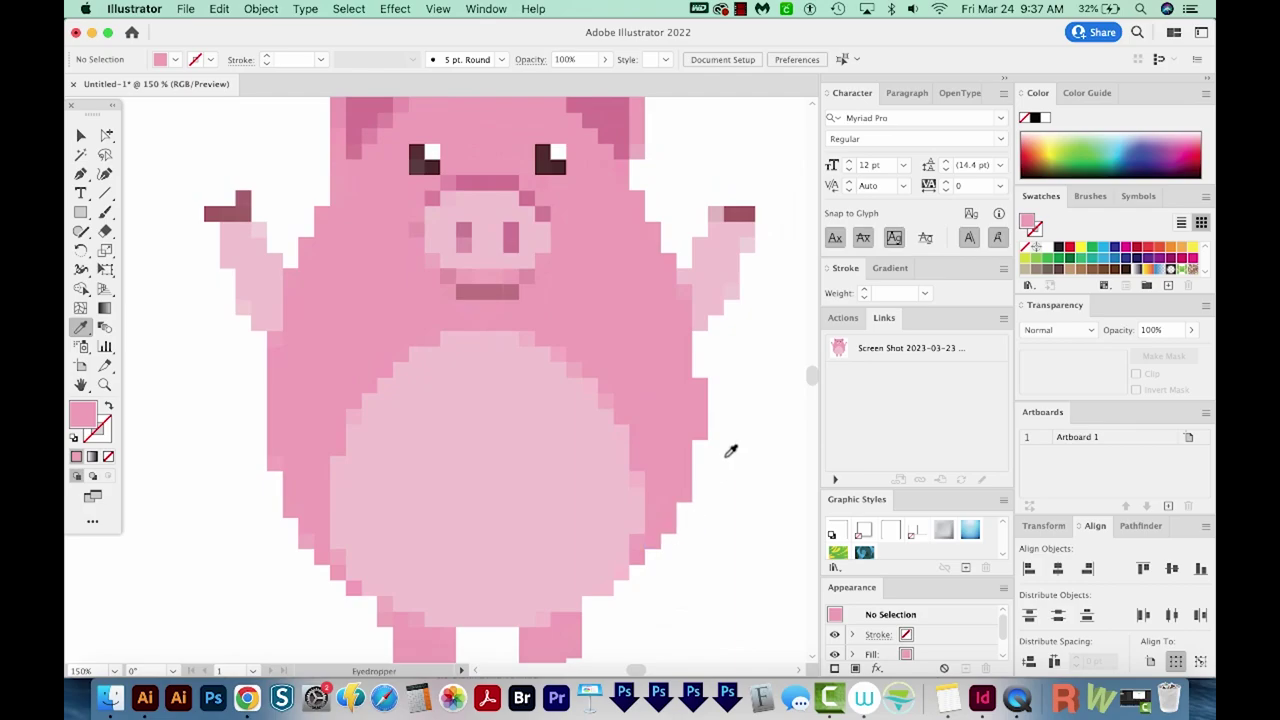
key("a")
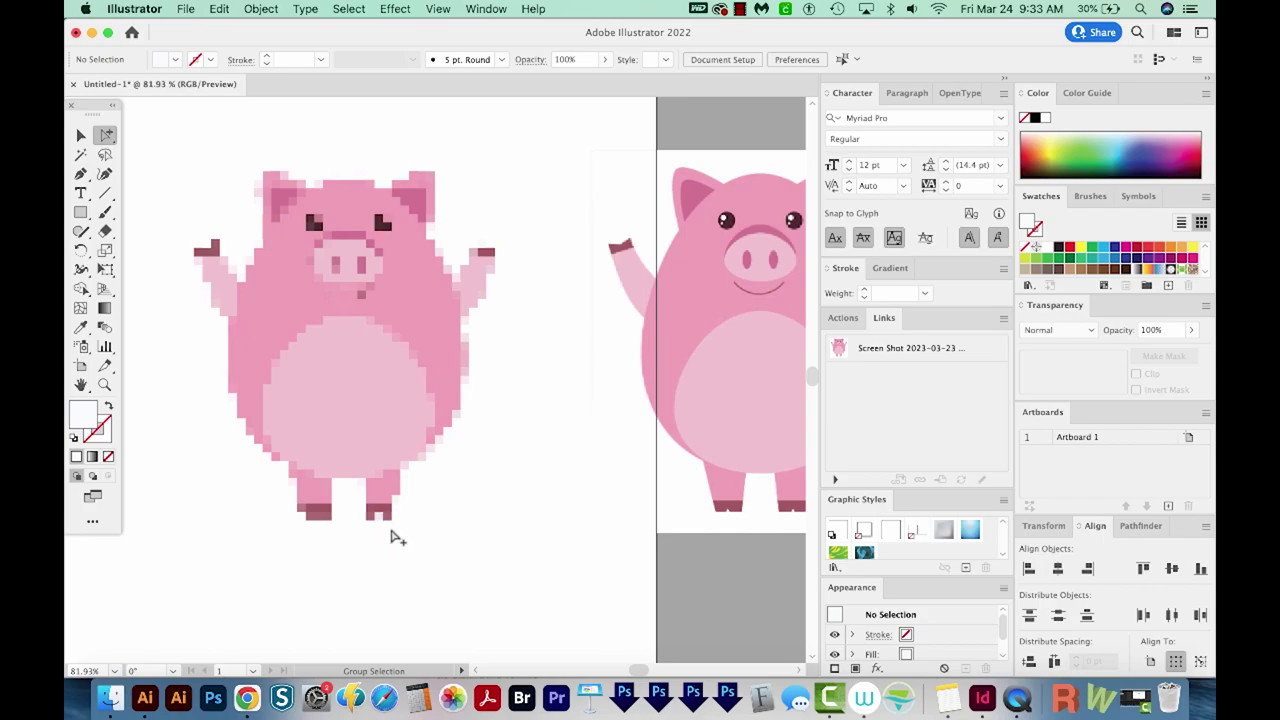
Reflect a copy of the left arm across the snout's centre on the vertical axis
left_click(358, 500)
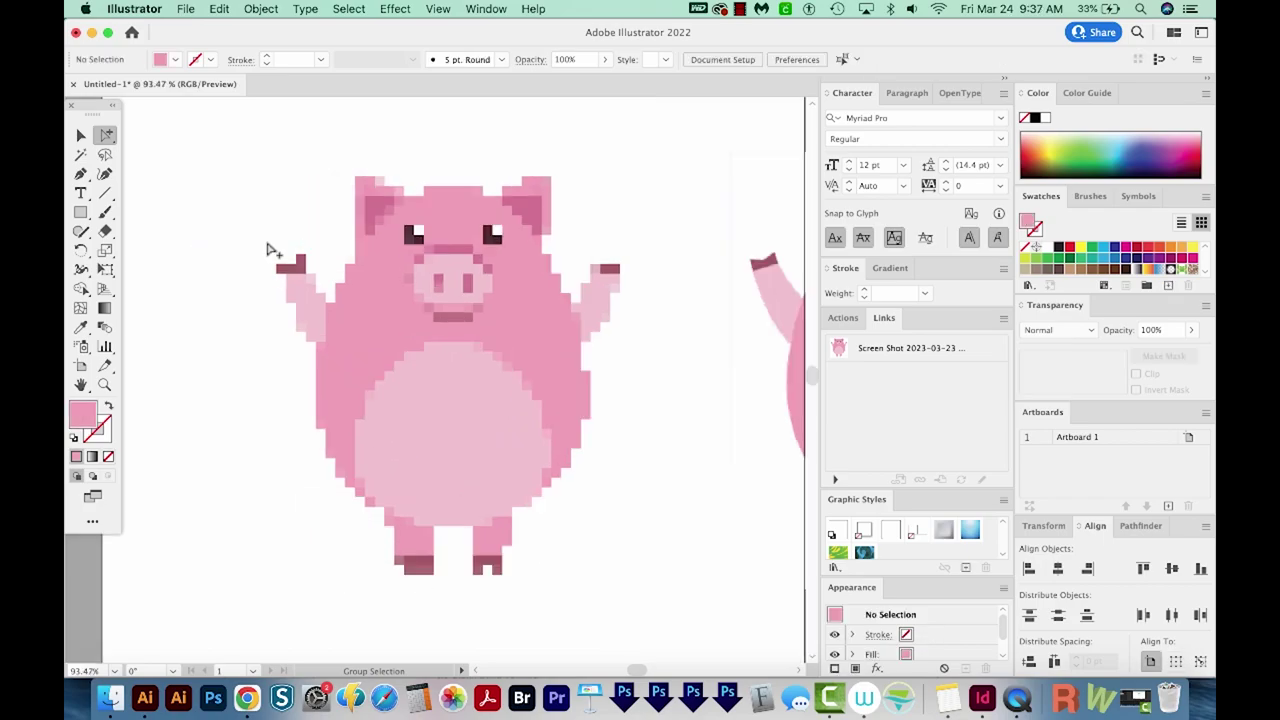
left_click_drag(267, 244, 326, 344)
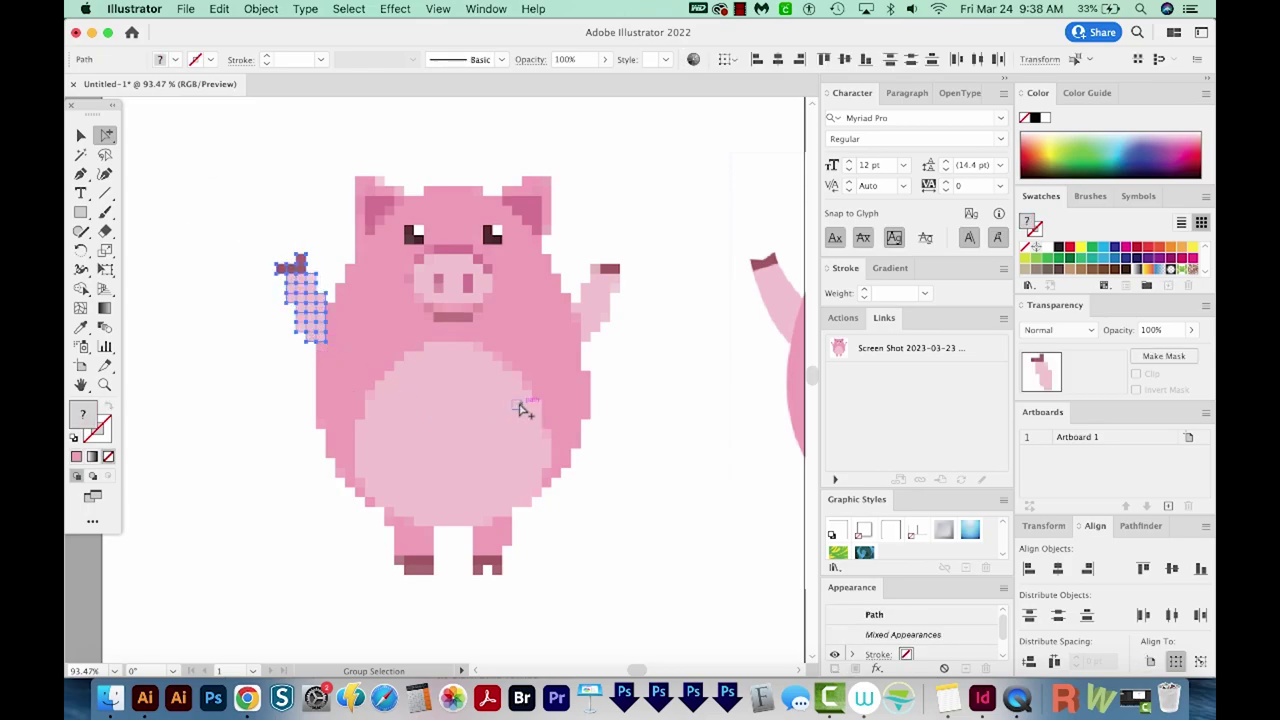
key("o")
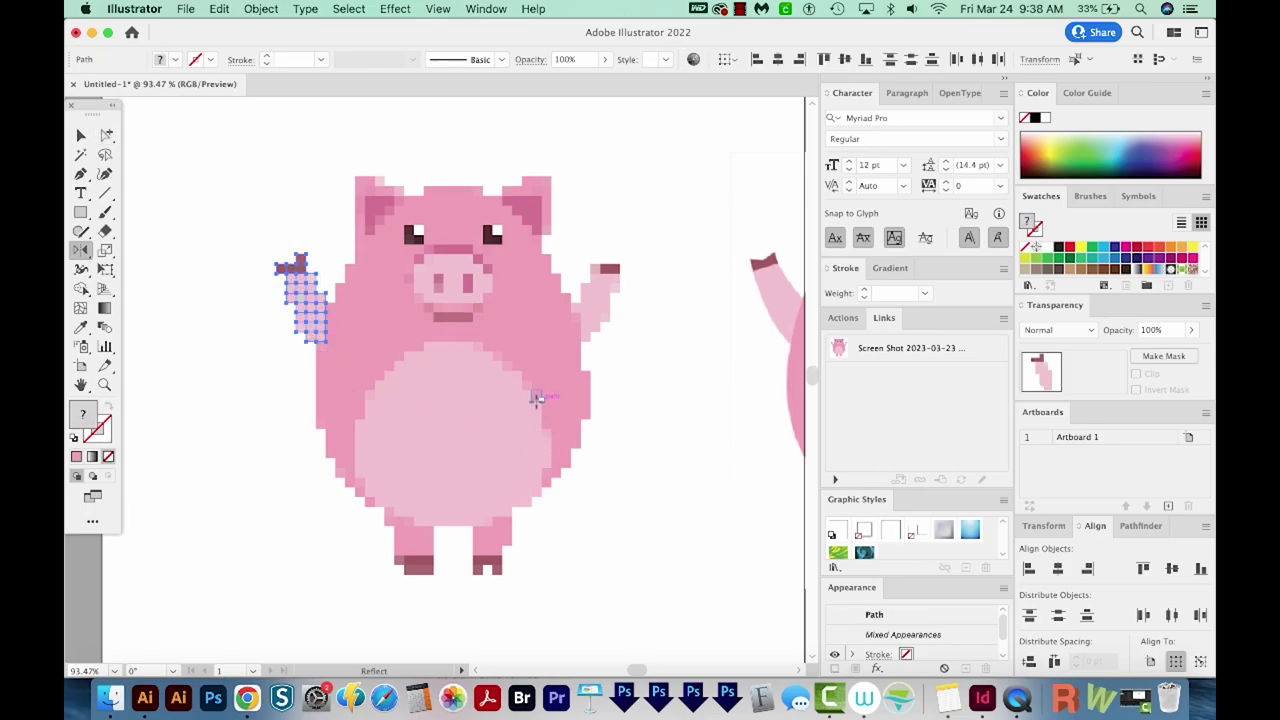
left_click(452, 300, "alt")
left_click_drag(800, 93, 832, 91)
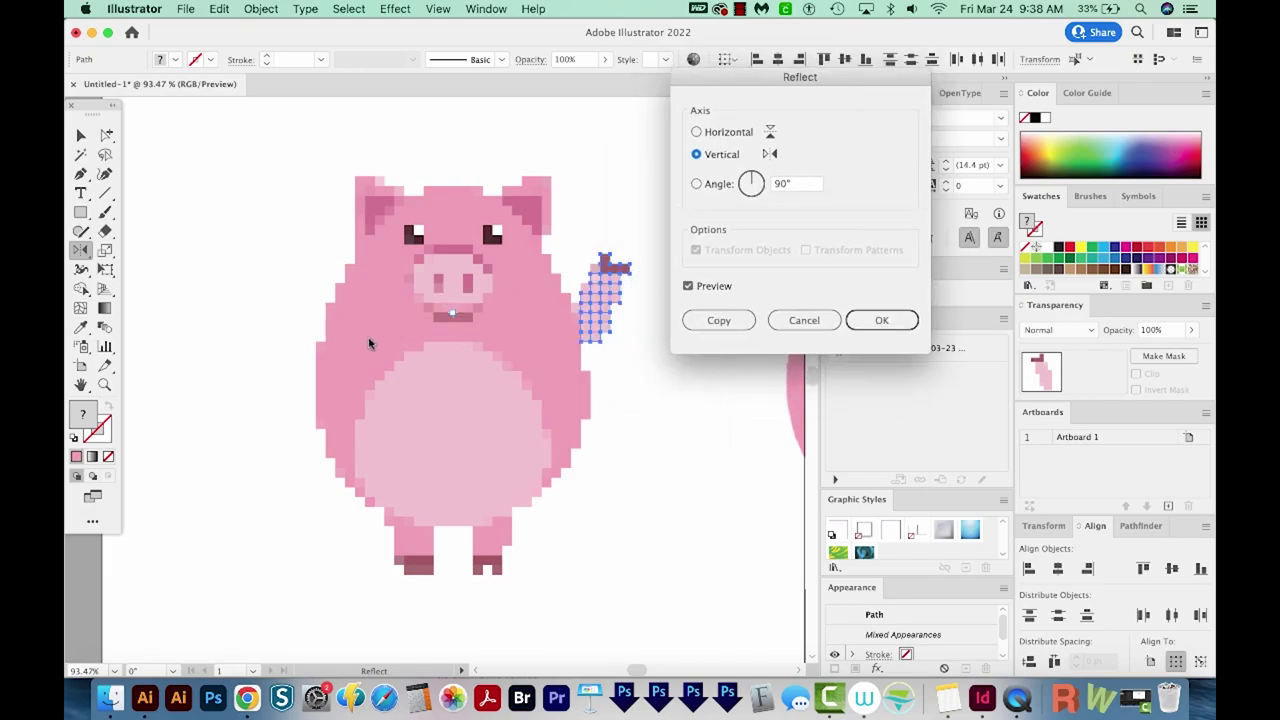
left_click(719, 320)
scroll(666, 357, "left", 2)
left_click(717, 244)
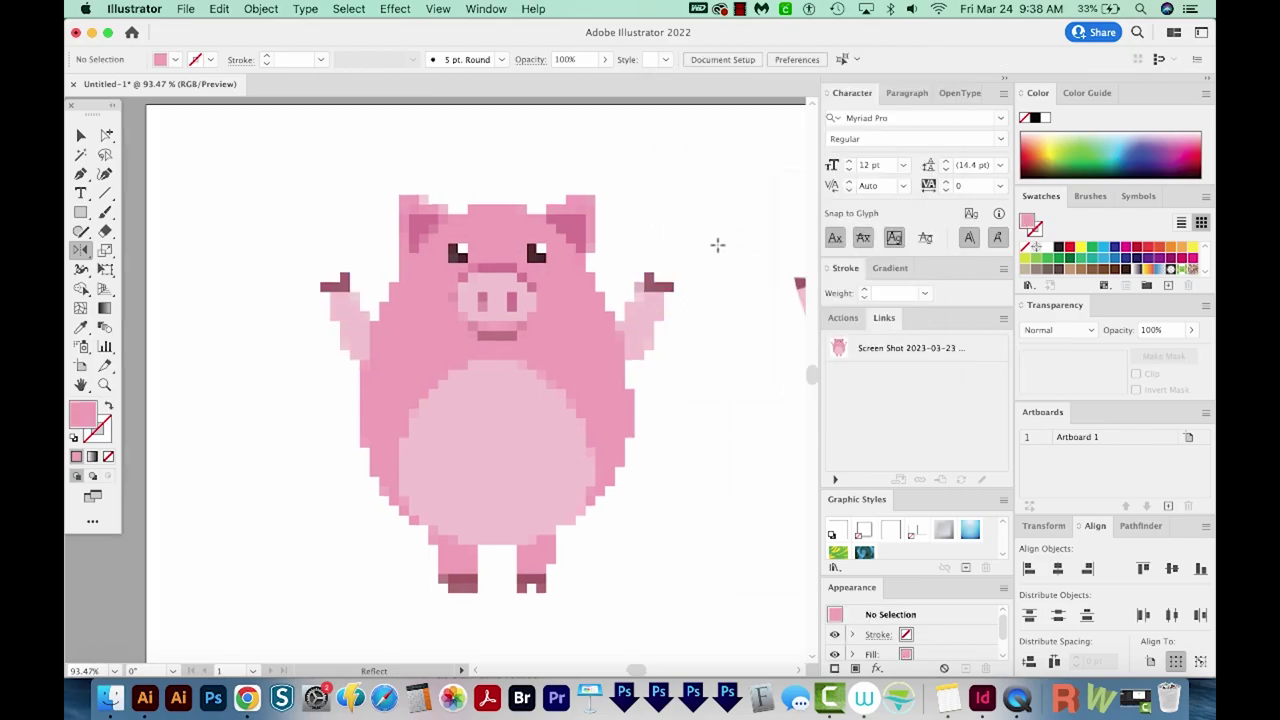
Select the foot's hoof pieces and reflect a copy across the body on the vertical axis
key("a")
left_click(636, 395)
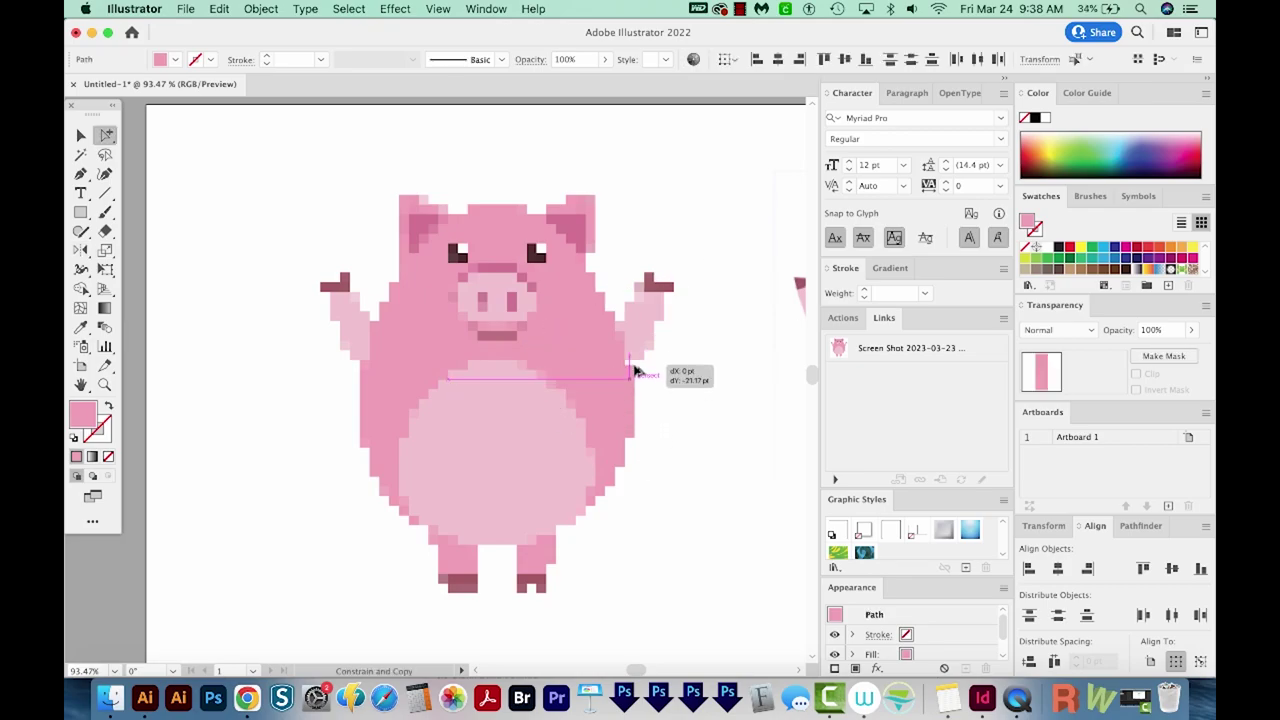
scroll(491, 579, "down", 1)
left_click_drag(425, 555, 586, 580)
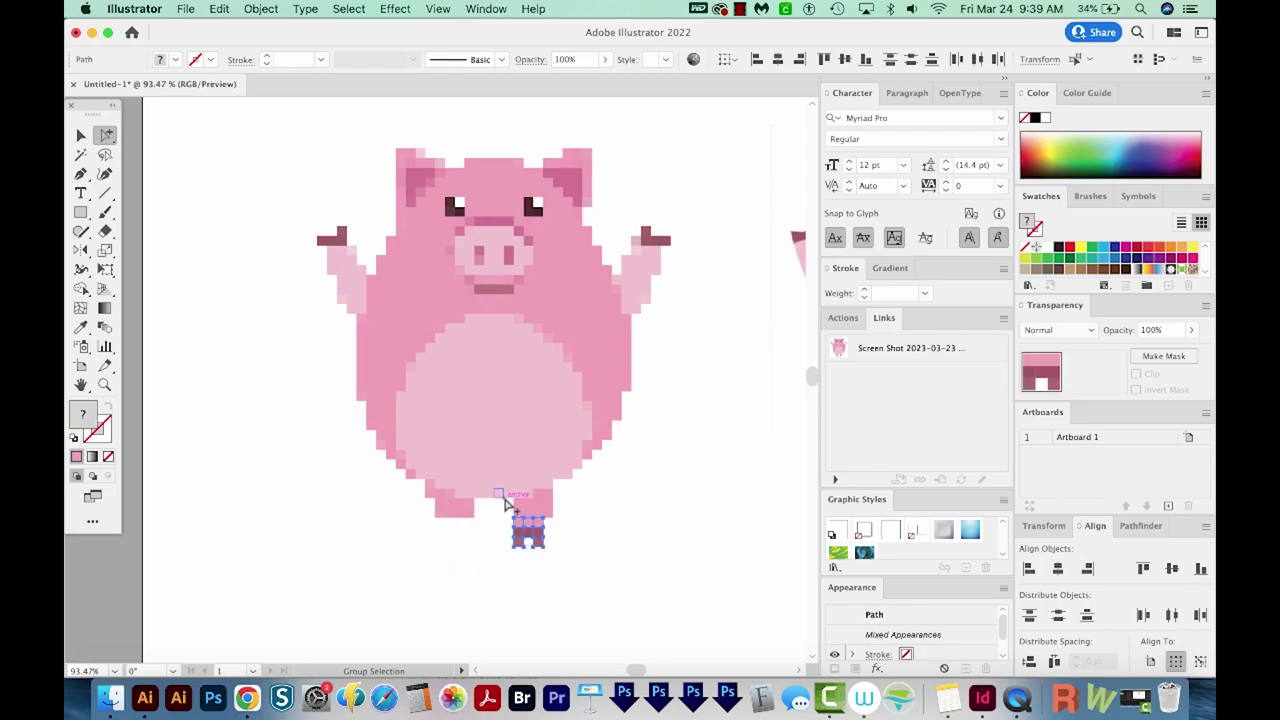
key("o")
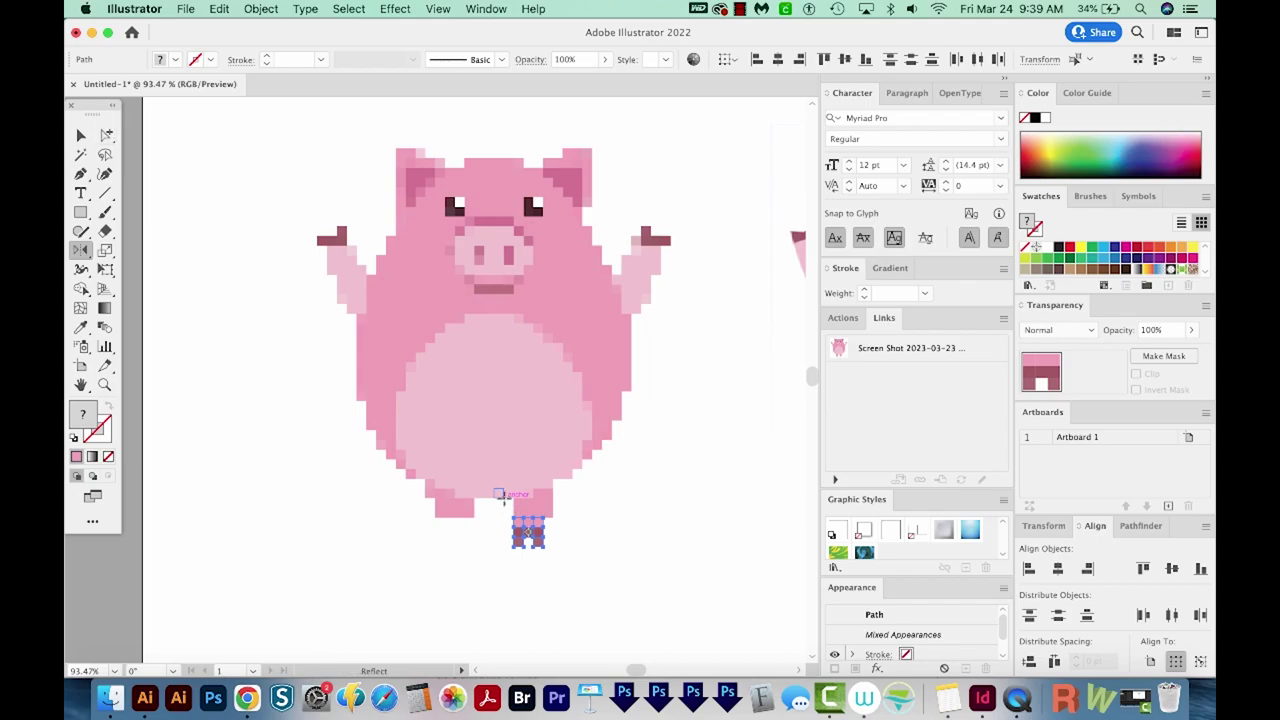
left_click(84, 252)
left_click(491, 498, "alt")
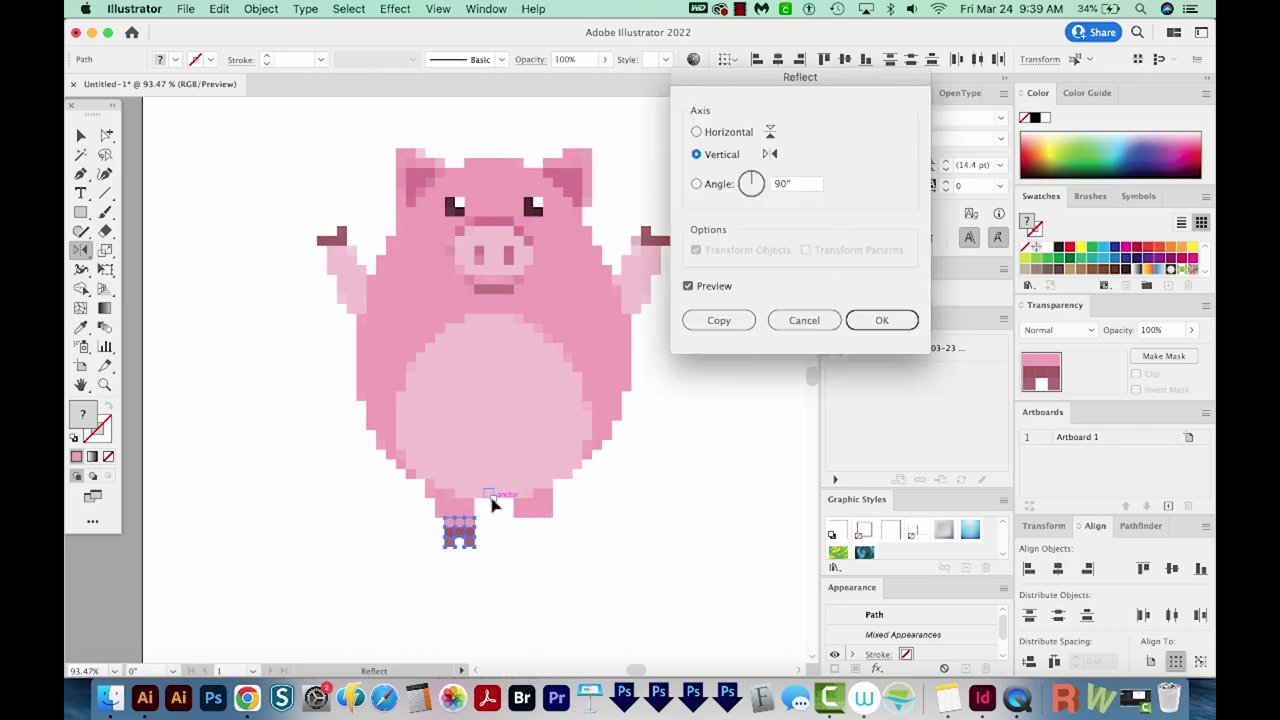
left_click(692, 321)
key("super+shift+a")
key("z")
scroll(381, 524, "up", 1)
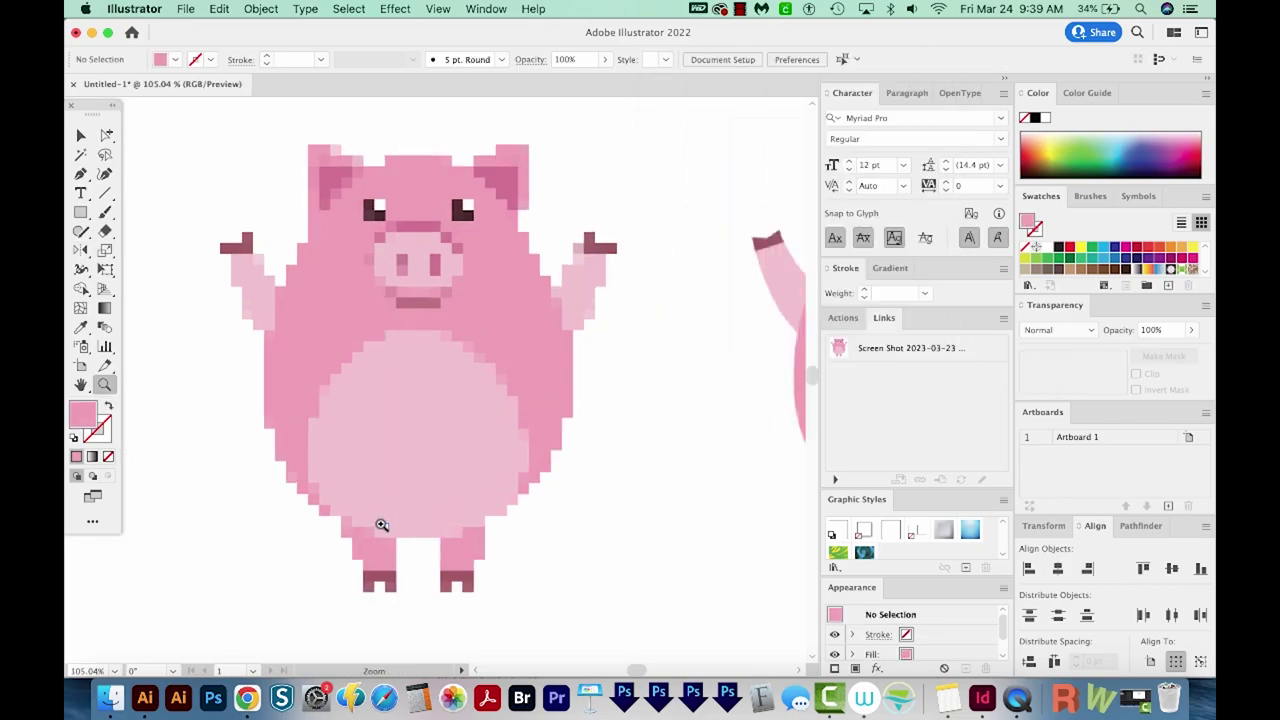
Select the pig's mouth squares and drag them down about 8.47 pt
key("a")
left_click(420, 296)
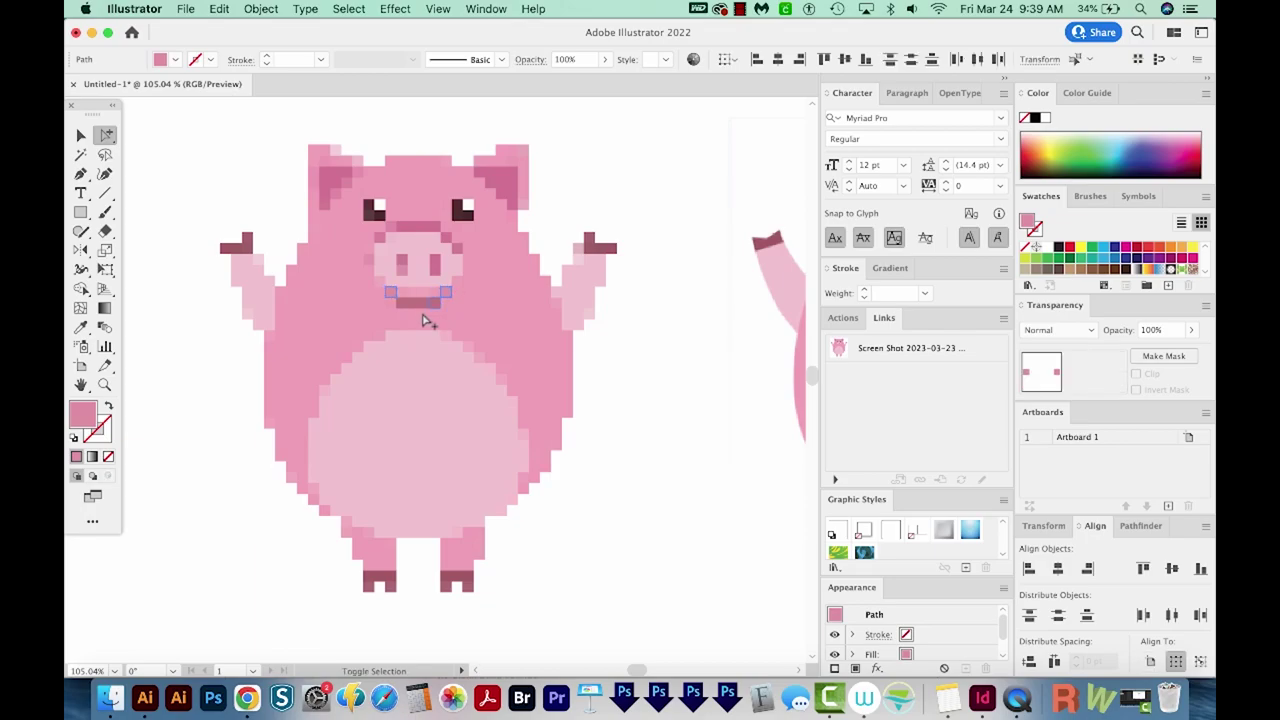
left_click(417, 304)
left_click(417, 309, "shift")
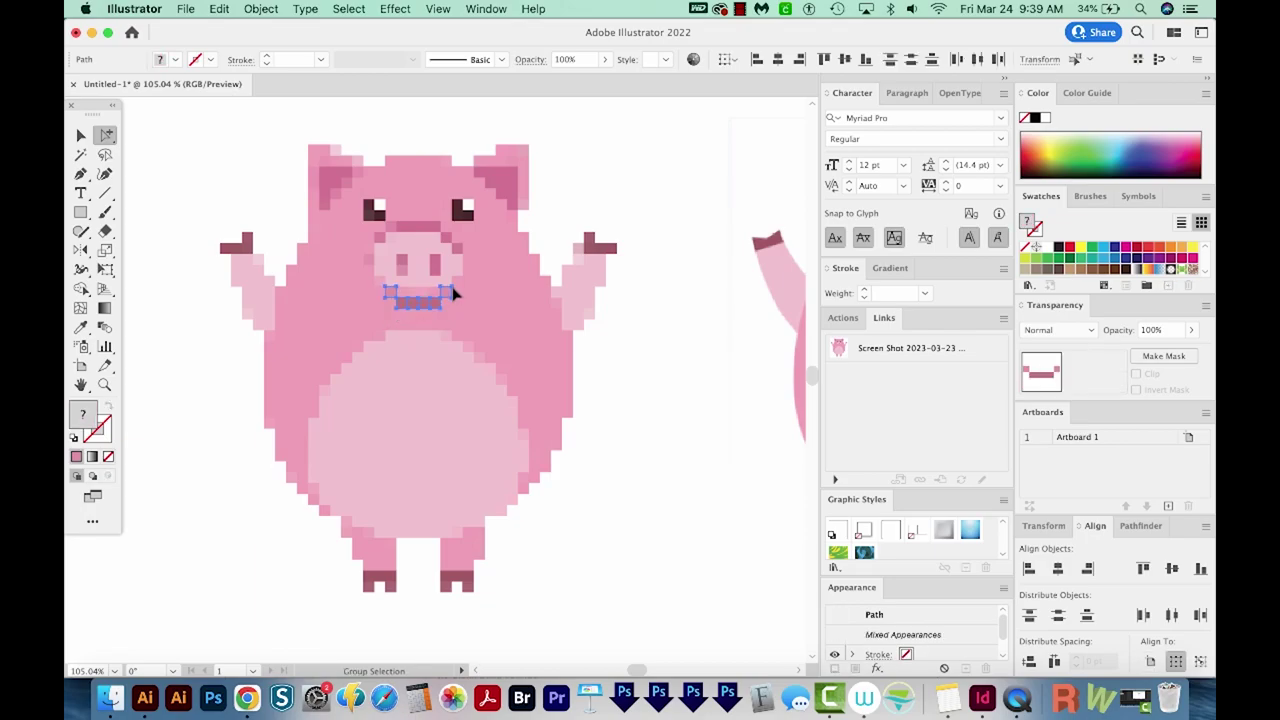
left_click_drag(452, 292, 389, 366)
left_click(546, 423)
Cover the white gap in the face with a pink square, then zoom out to both pigs
scroll(423, 309, "up", 2)
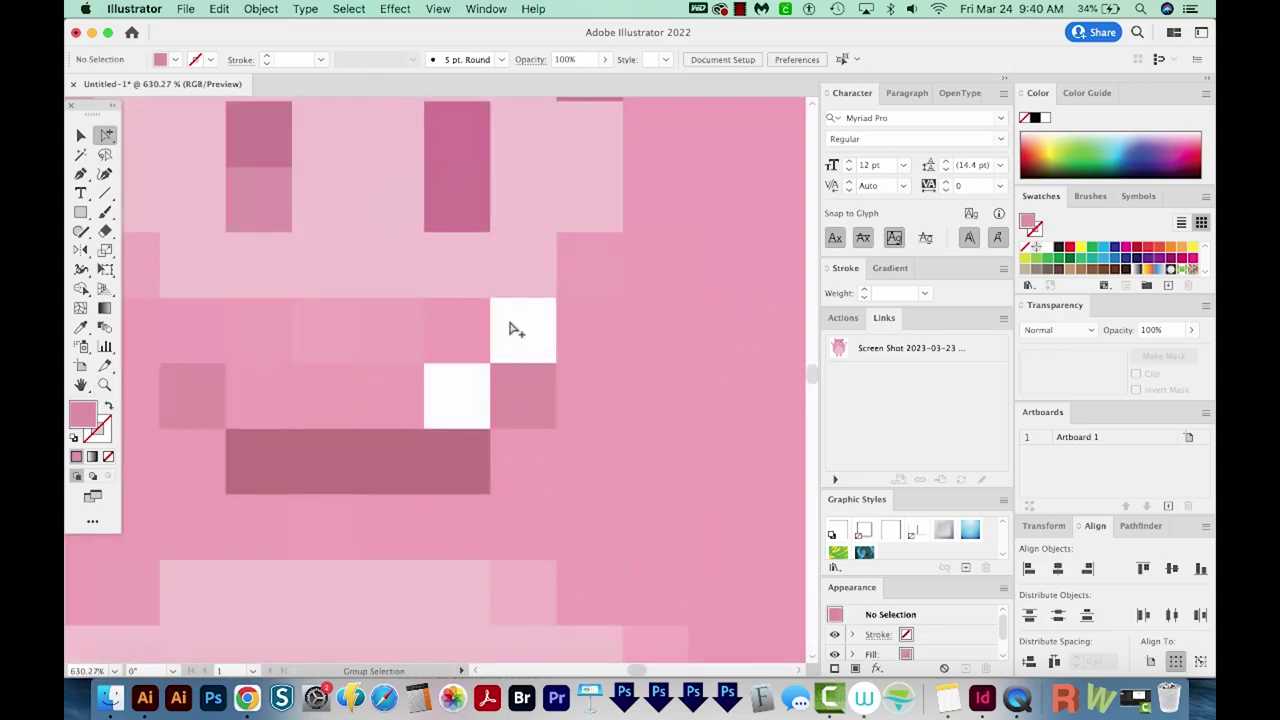
left_click(449, 317)
left_click_drag(426, 304, 428, 366)
key("super+1")
scroll(517, 486, "left", 5)
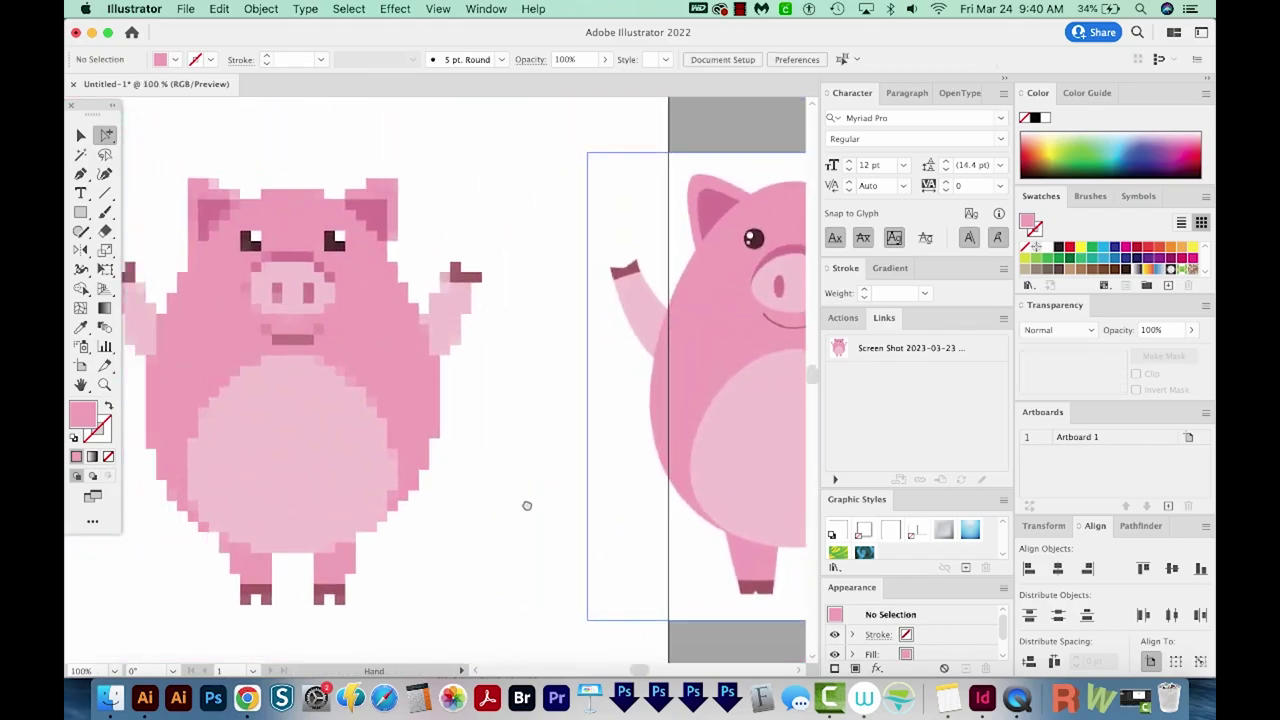
left_click_drag(527, 505, 623, 500)
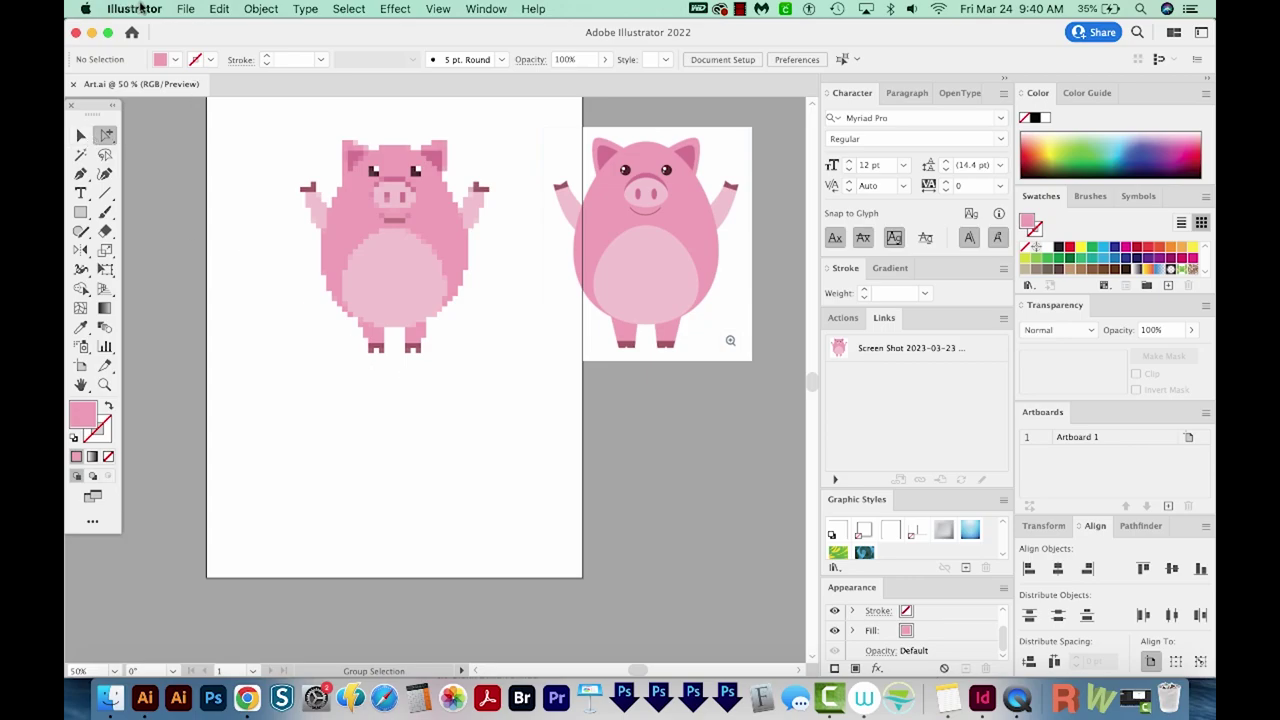
Place V1426_generated.jpg and drag it out to size below the pig artboards
left_click(190, 9)
left_click(200, 266)
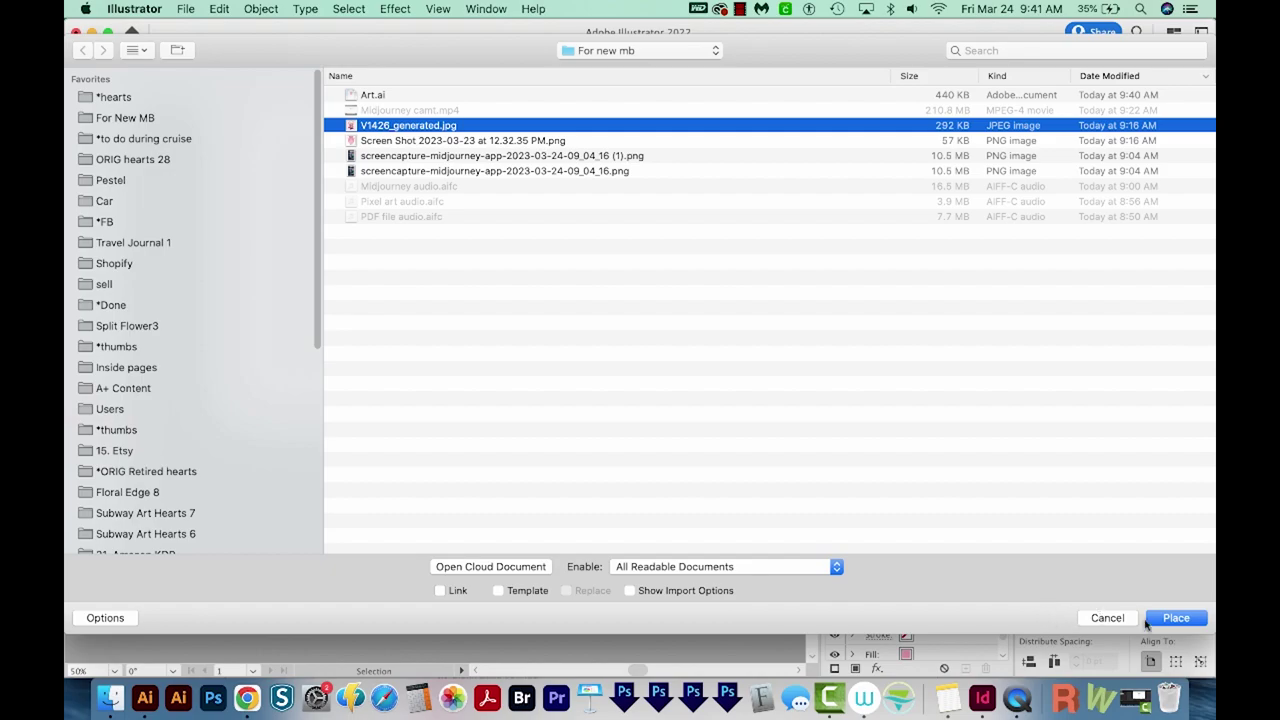
left_click(1204, 619)
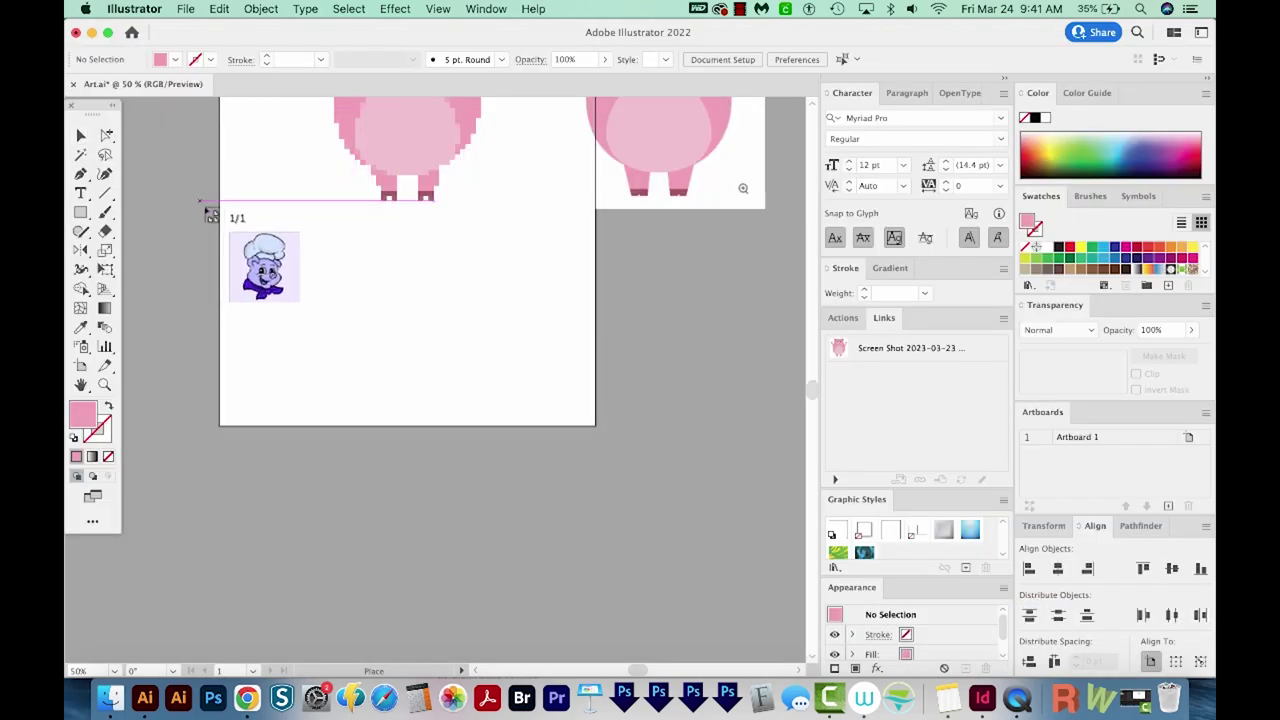
left_click_drag(238, 221, 690, 596)
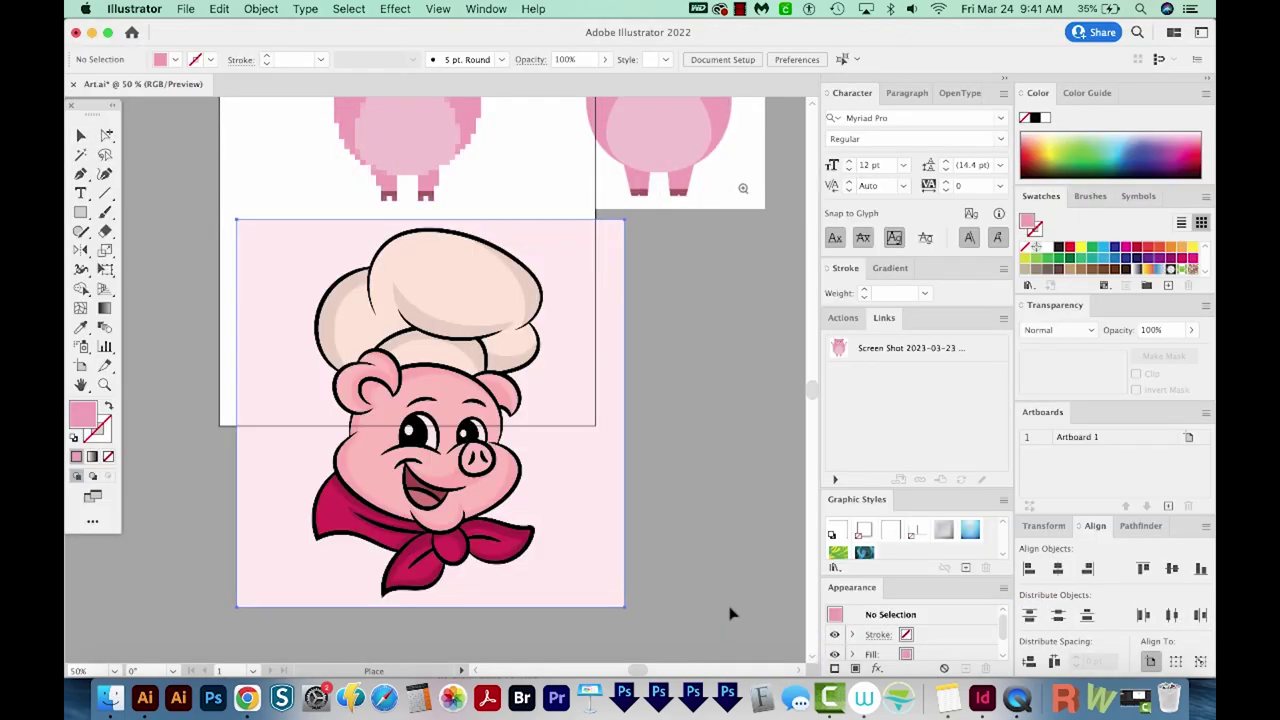
scroll(640, 510, "down", 2)
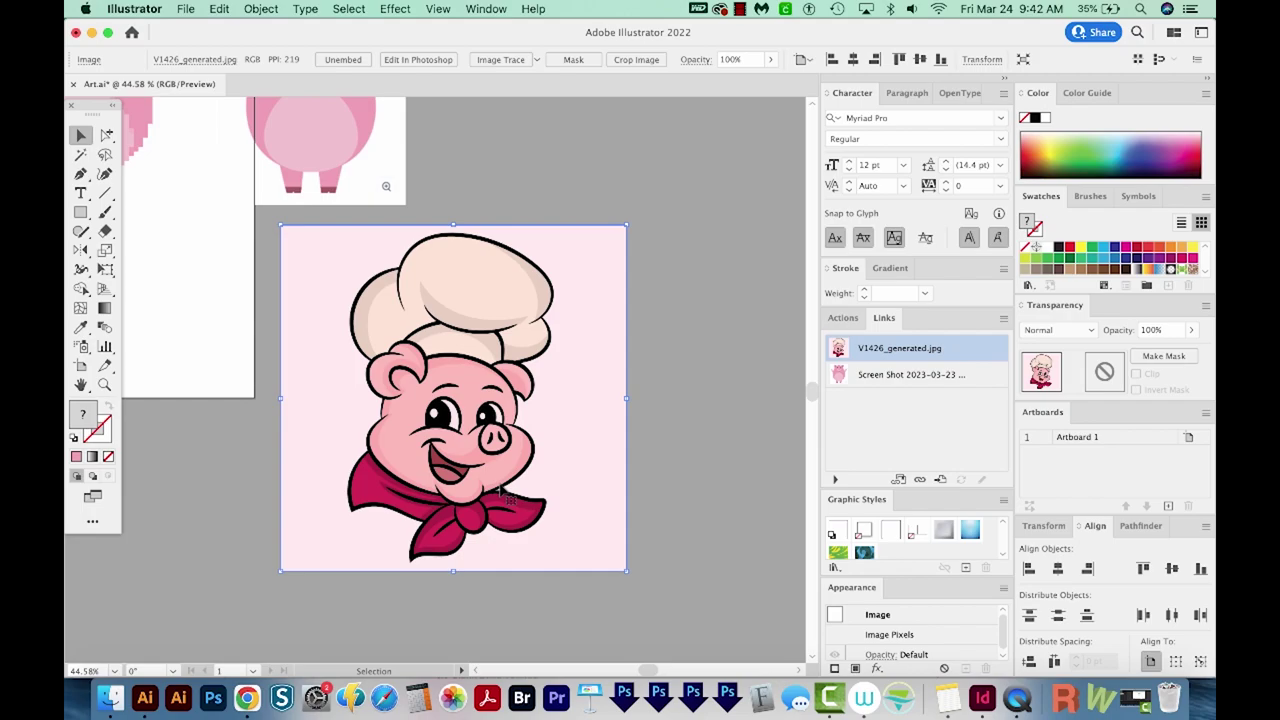
Create an Object Mosaic of the chef pig with width 100 tiles and Use Ratio for height 100
left_click(264, 10)
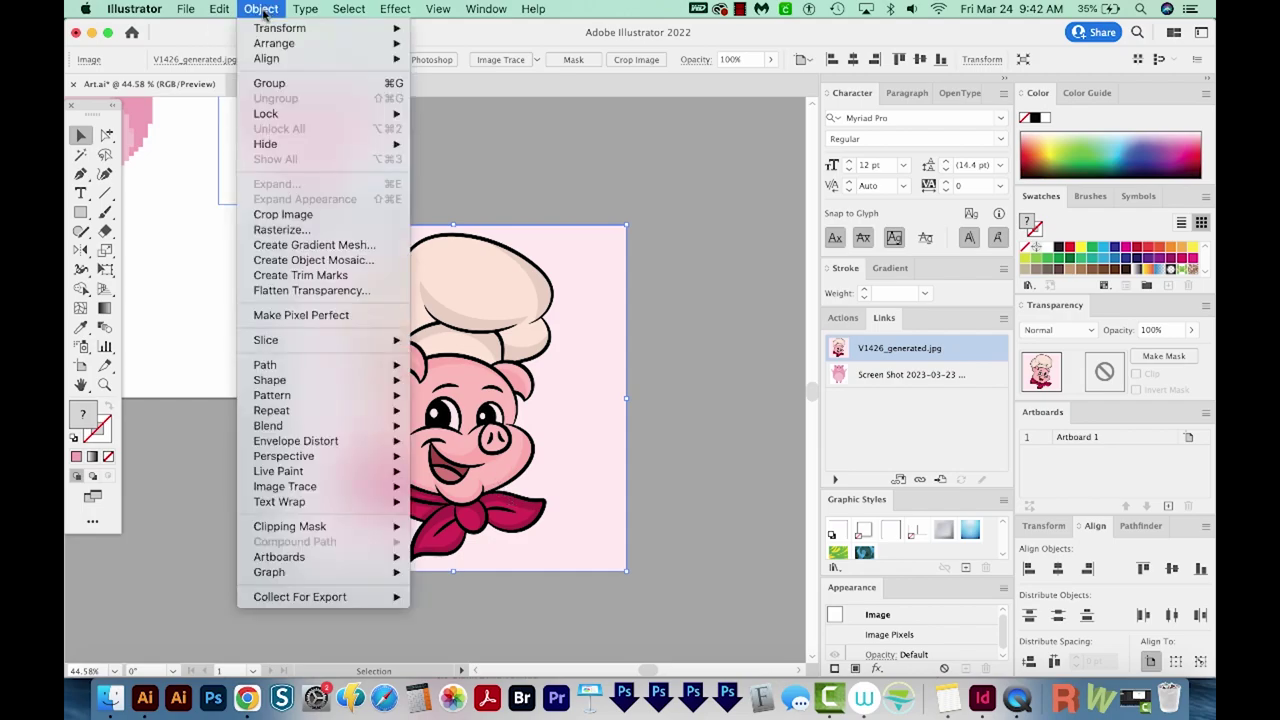
left_click(350, 262)
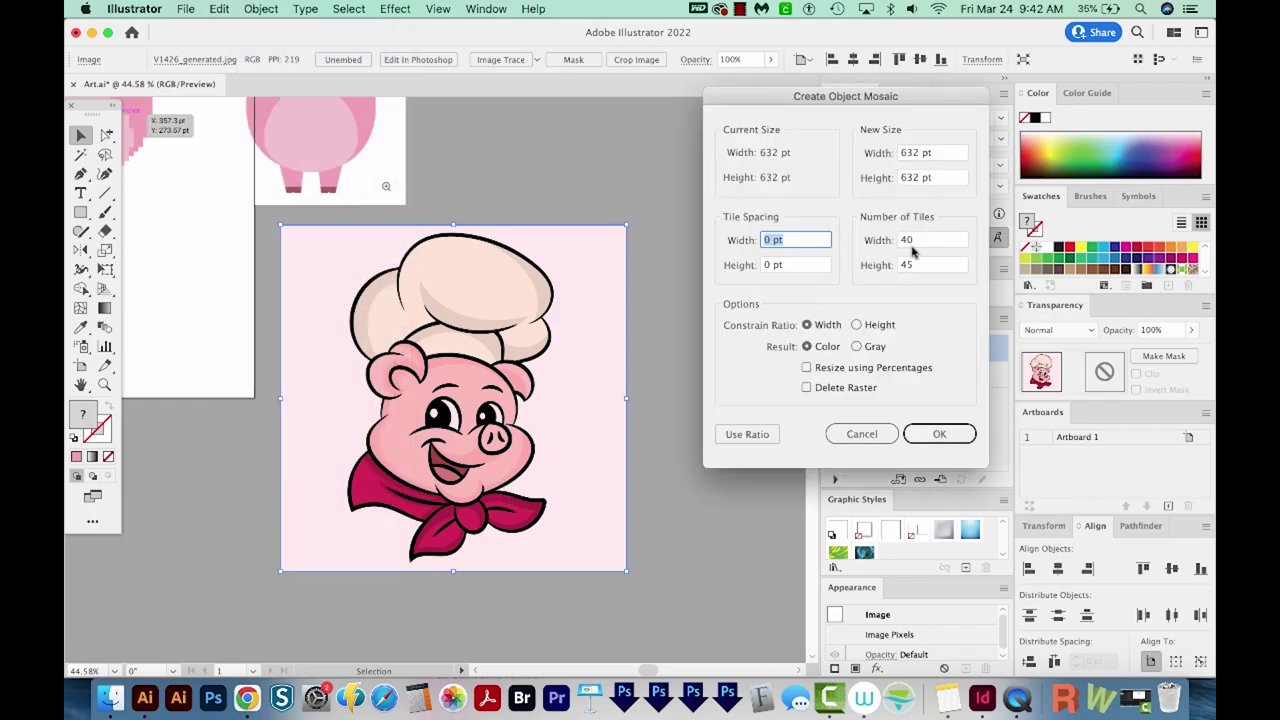
double_click(912, 240)
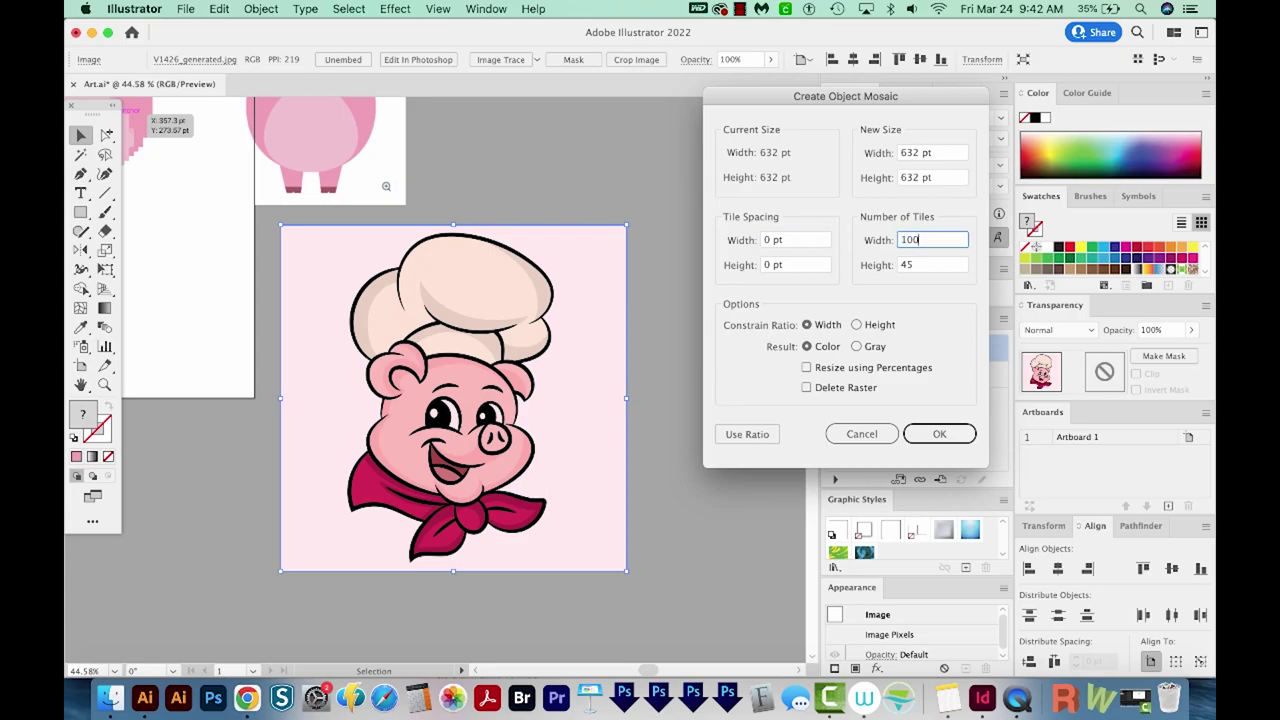
key("Tab")
left_click(750, 436)
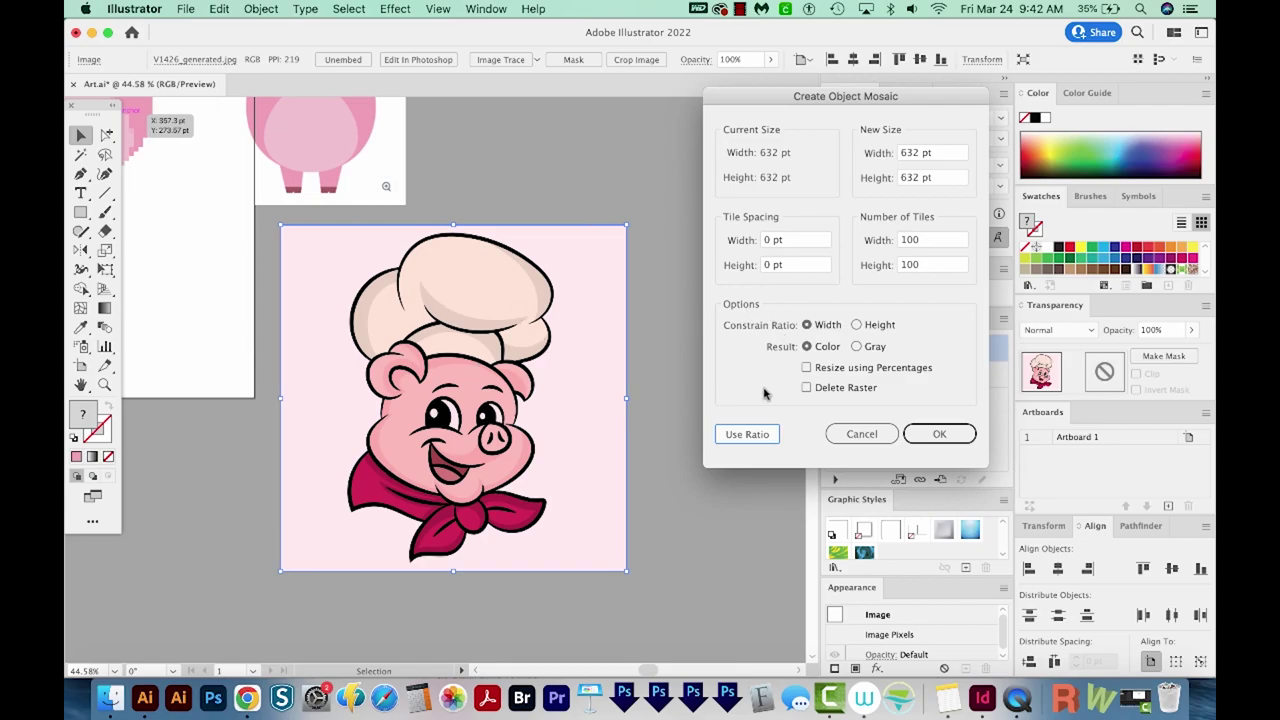
left_click(939, 434)
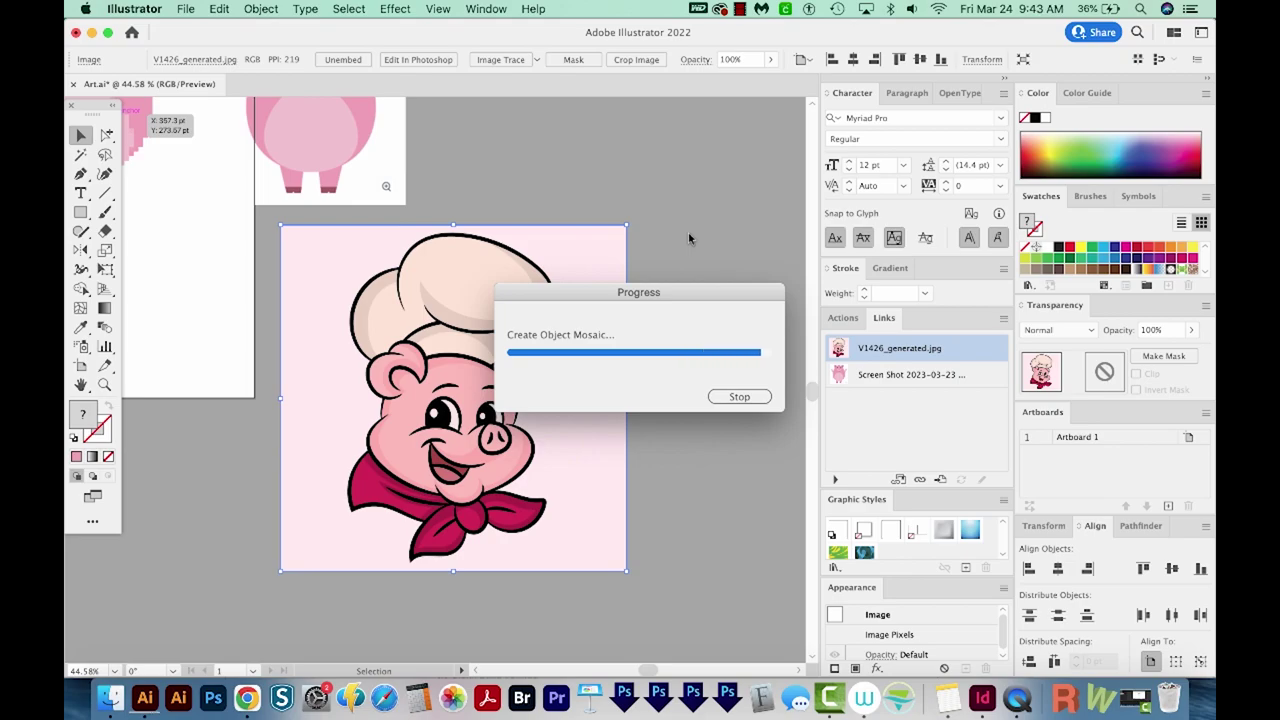
left_click(688, 240)
scroll(557, 414, "down", 1)
key("z")
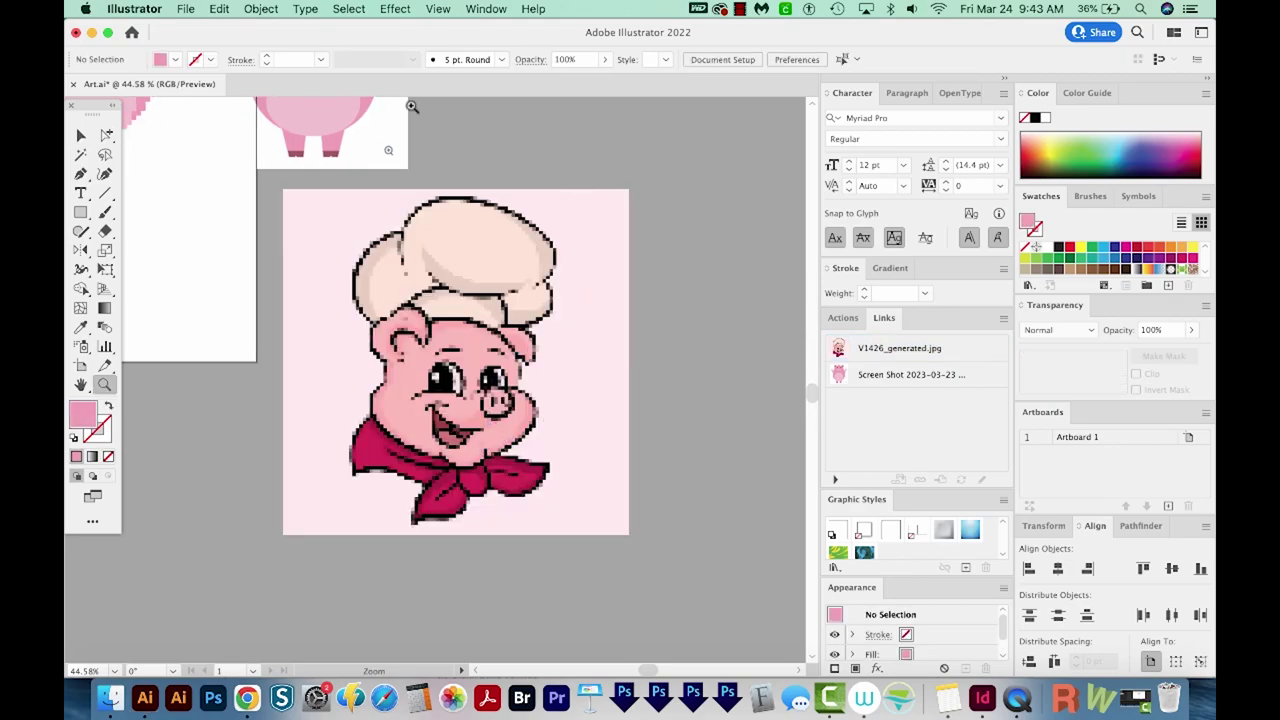
Zoom in on the mosaic's eye and snout to inspect it, then zoom back out
left_click(536, 364)
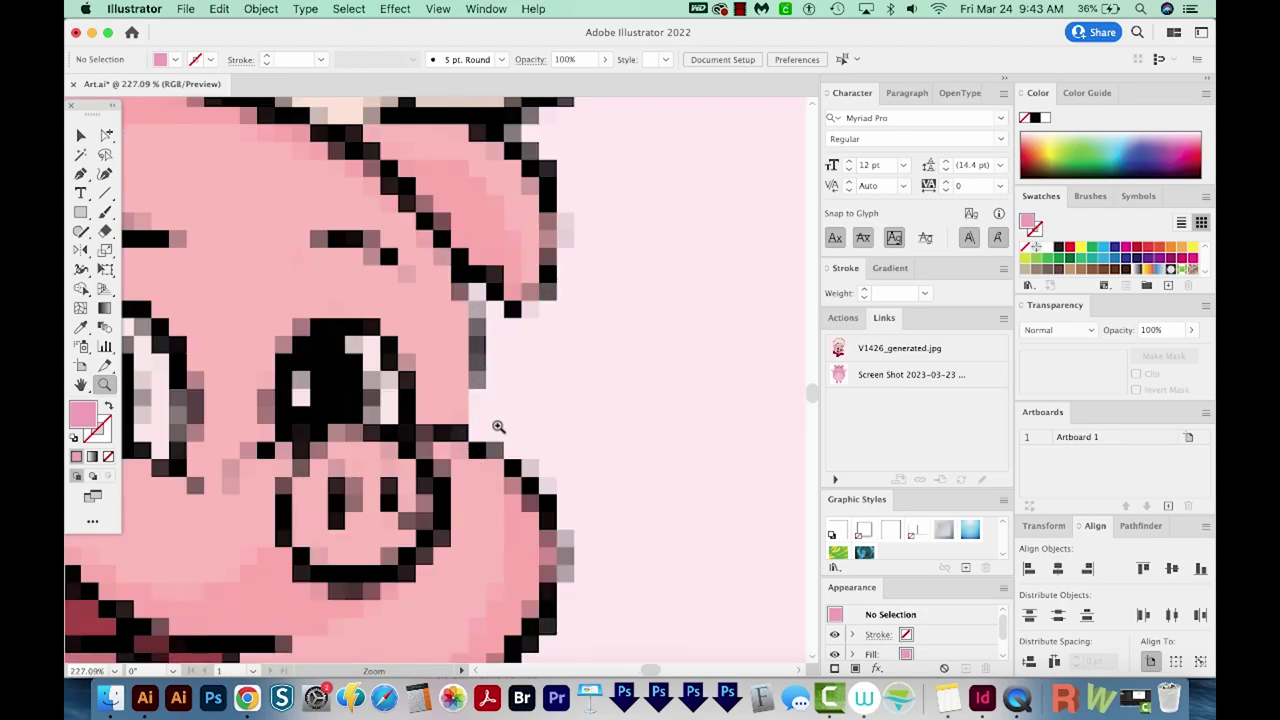
left_click(578, 369, "alt")
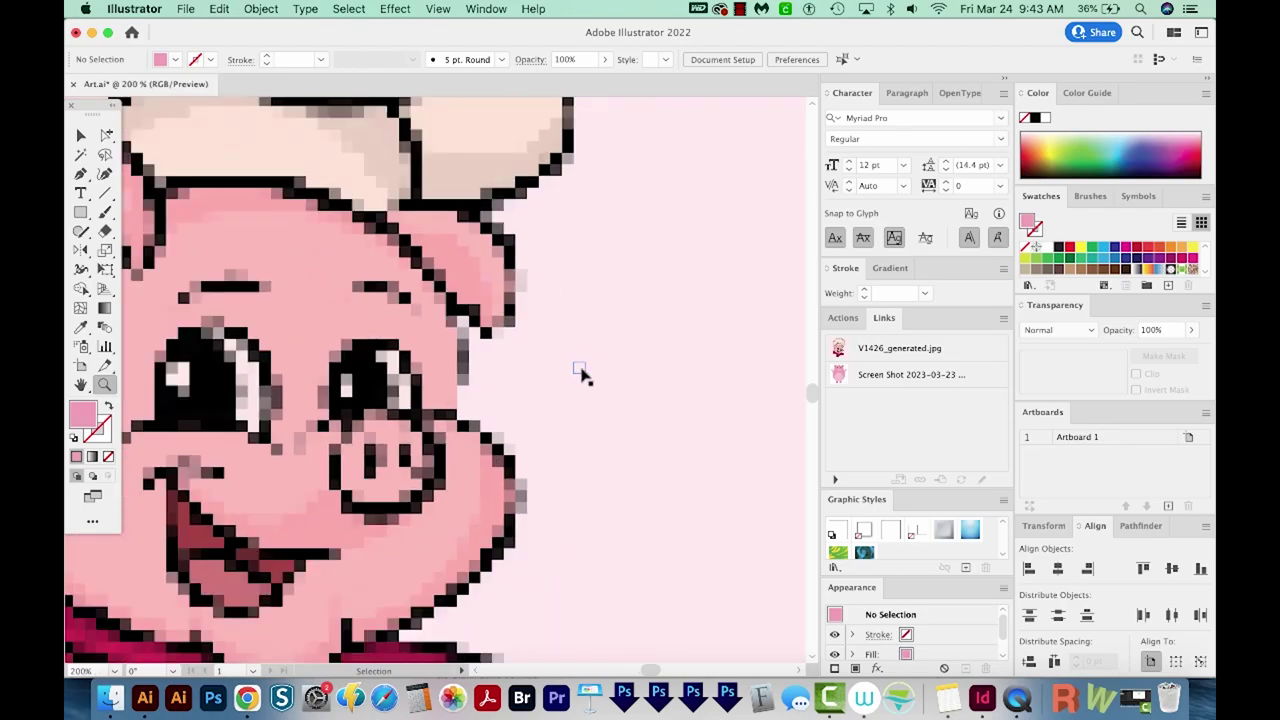
left_click(580, 369, "alt")
left_click(582, 370, "alt")
scroll(500, 391, "up", 5)
scroll(500, 391, "left", 6)
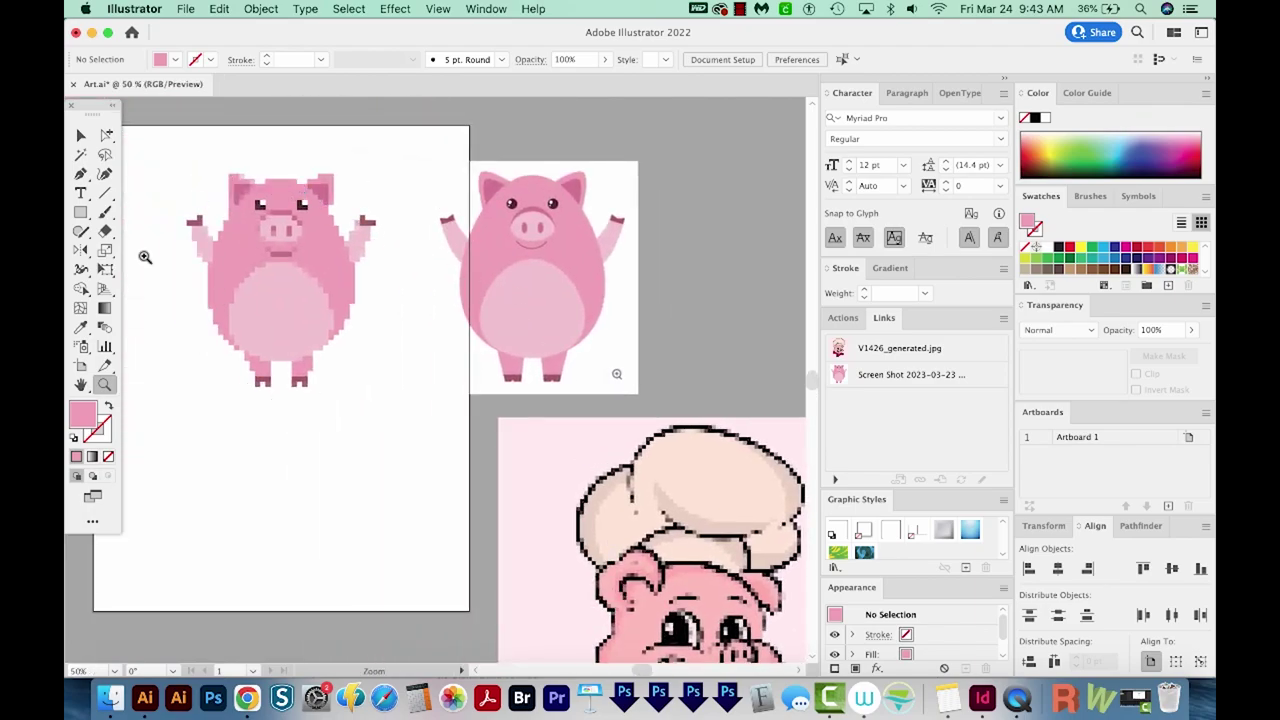
scroll(591, 506, "down", 5)
scroll(591, 506, "right", 4)
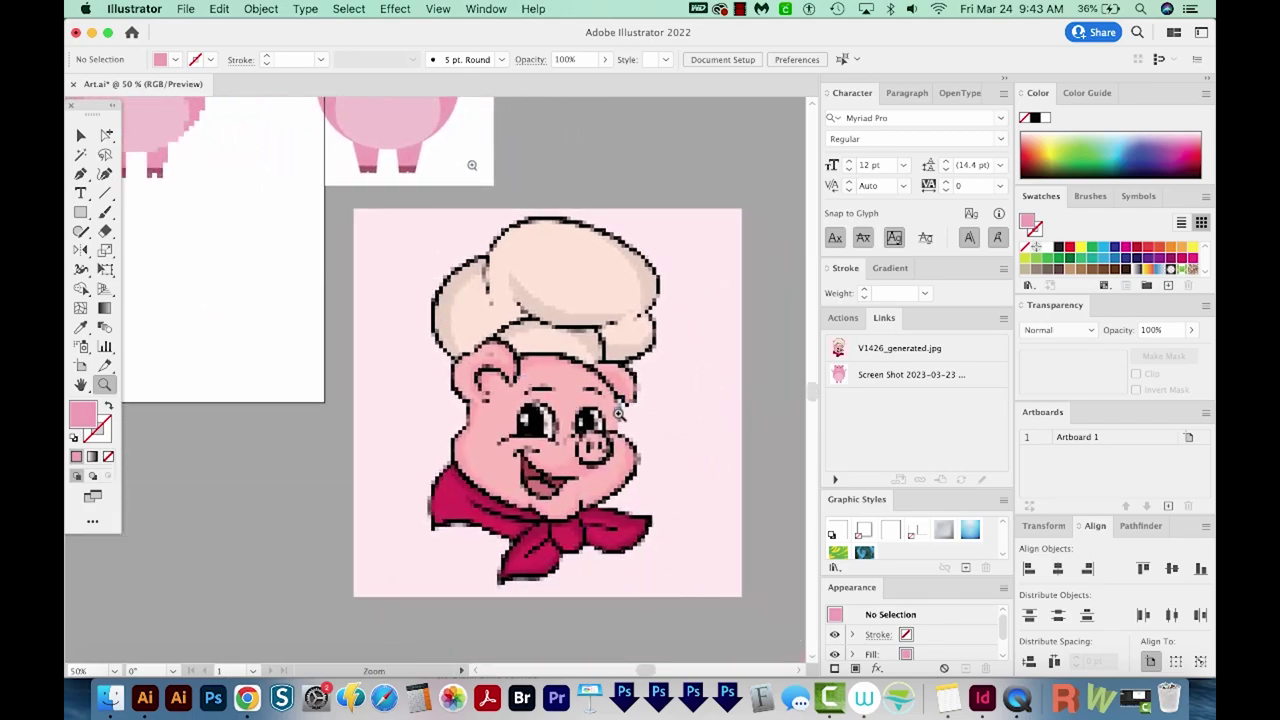
Shift-drag the original chef pig image to the right, clear of the mosaic
key("a")
left_click(720, 443)
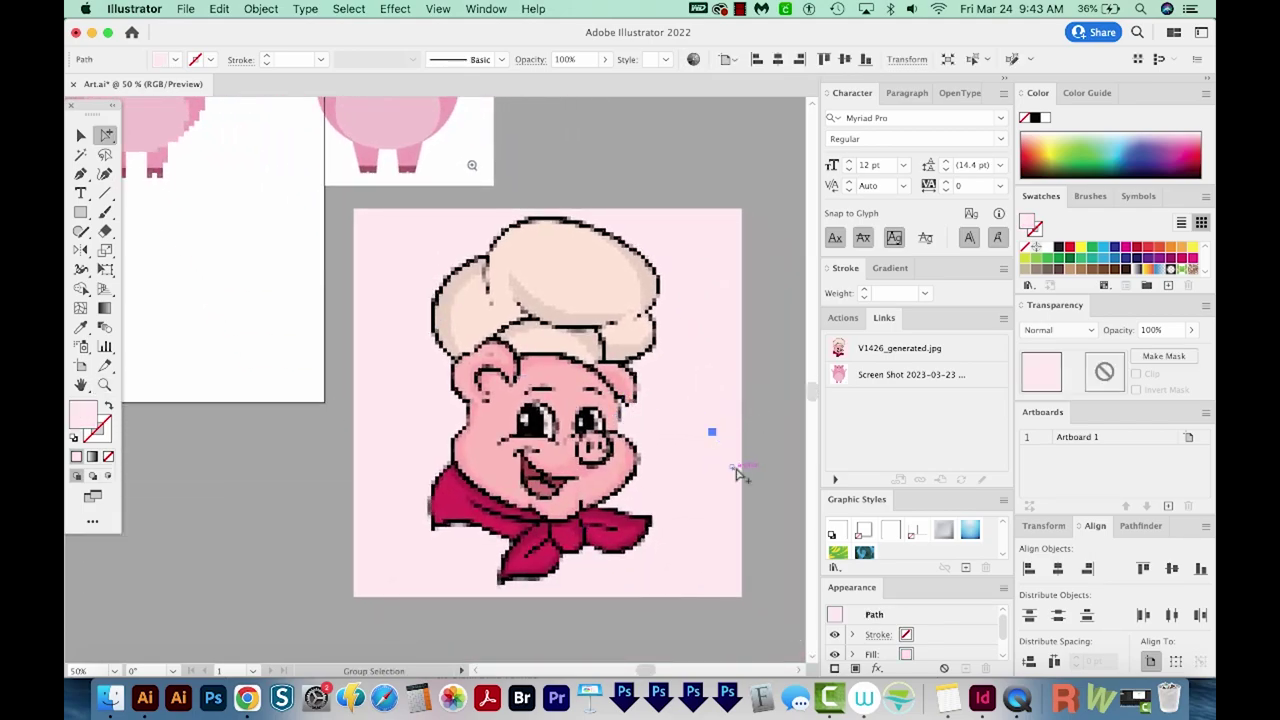
left_click(736, 462, "shift")
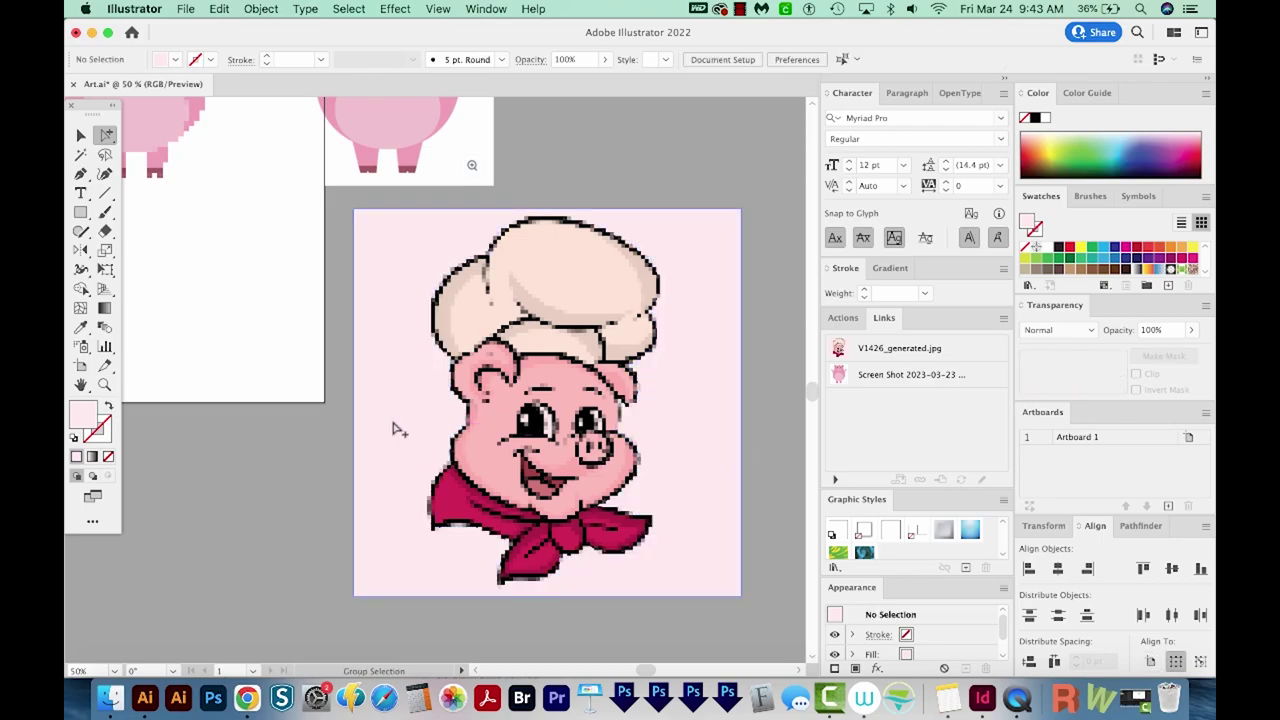
left_click_drag(396, 431, 705, 420)
scroll(377, 205, "right", 5)
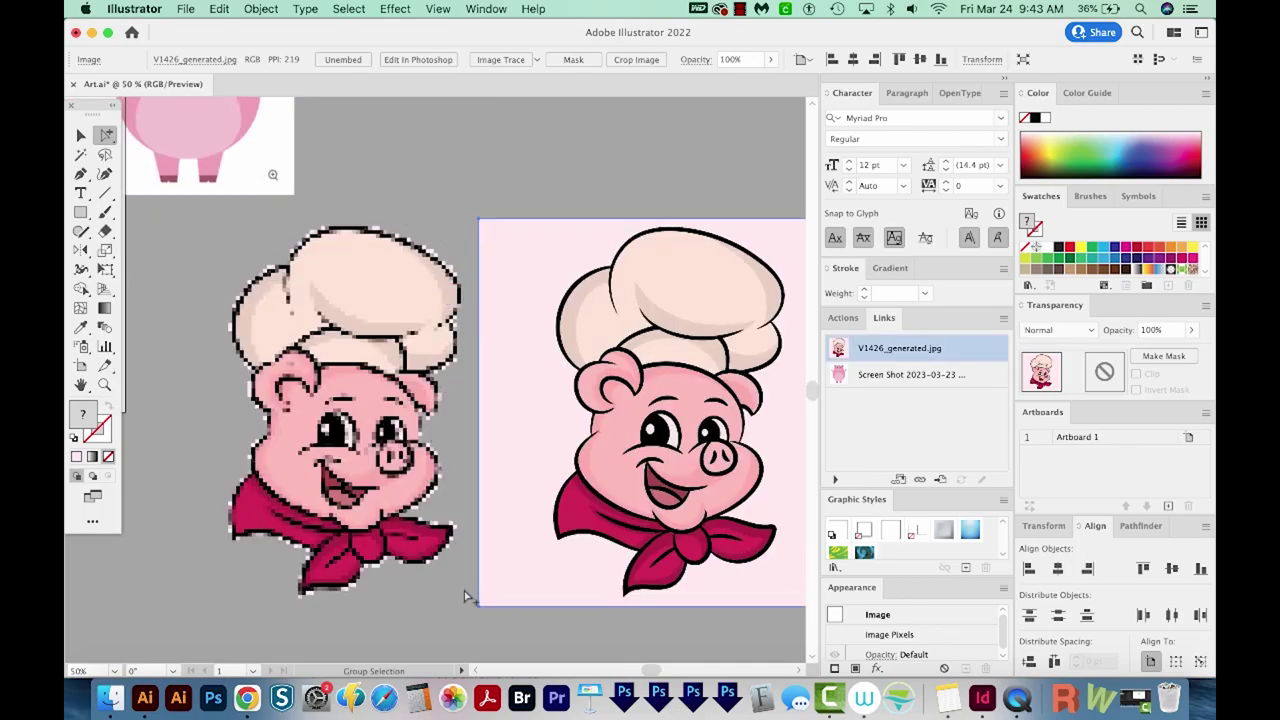
scroll(471, 597, "left", 7)
scroll(471, 597, "up", 4)
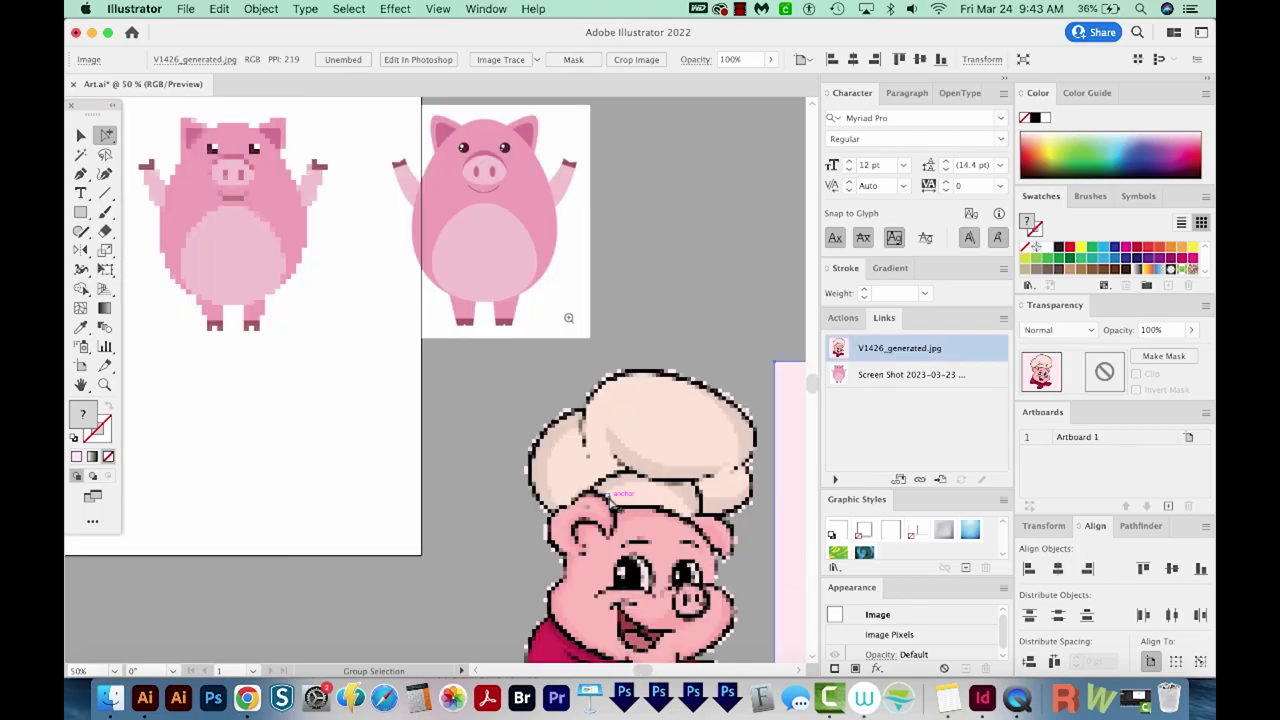